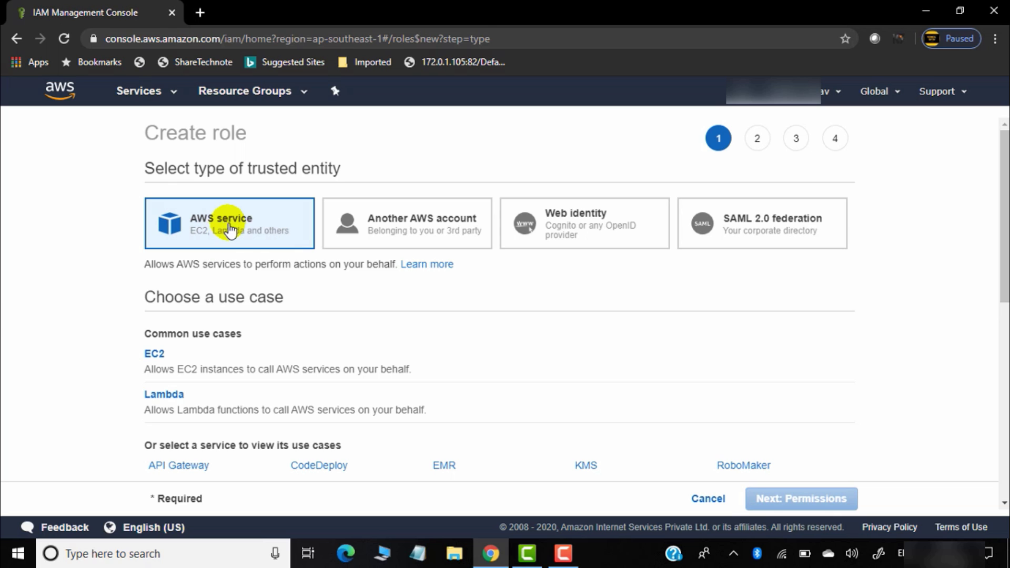
Choose Lambda as the use case for the new AWS service role and proceed to its permissions
scroll(282, 271, "down", 2)
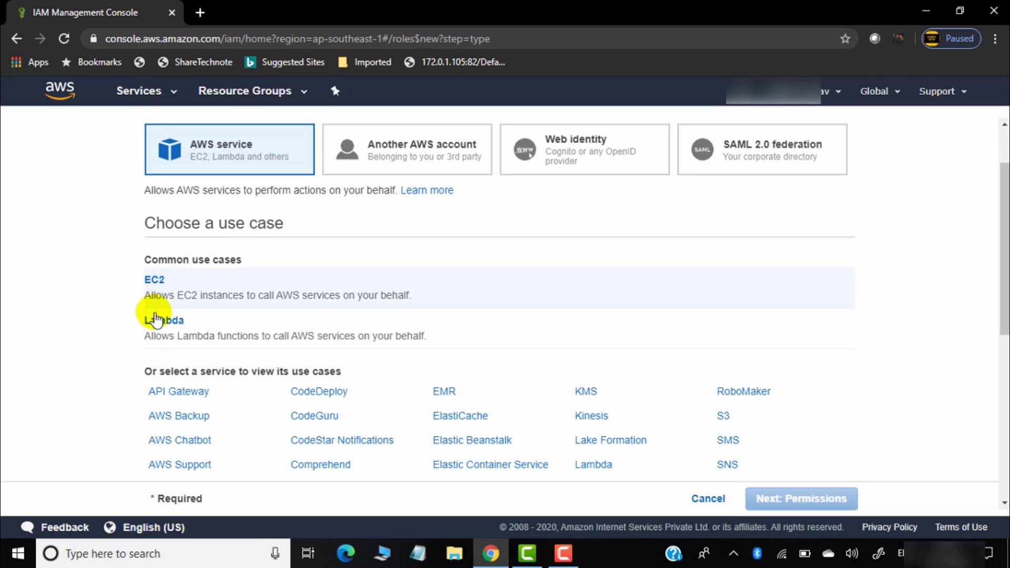
left_click(188, 331)
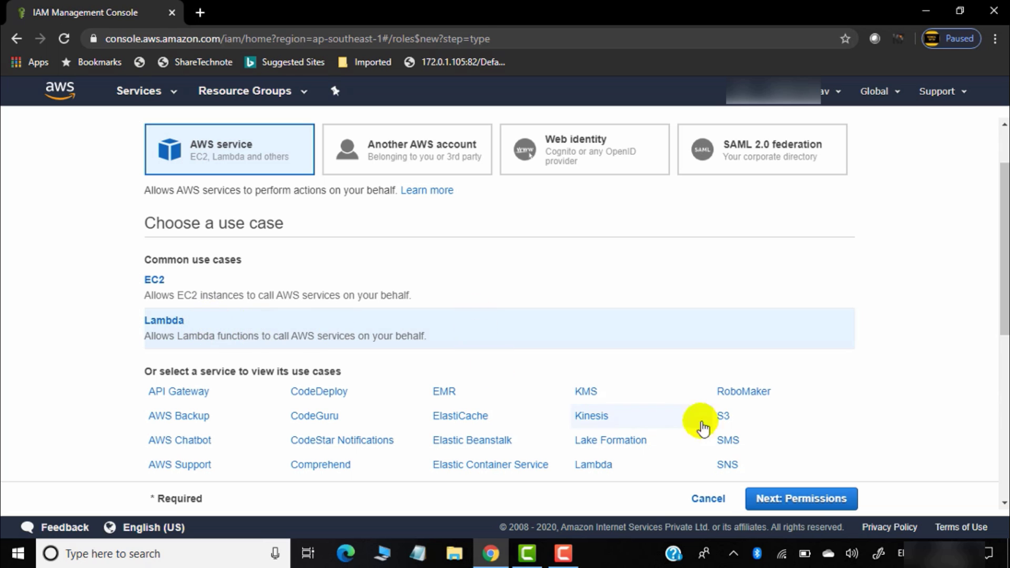
left_click(794, 506)
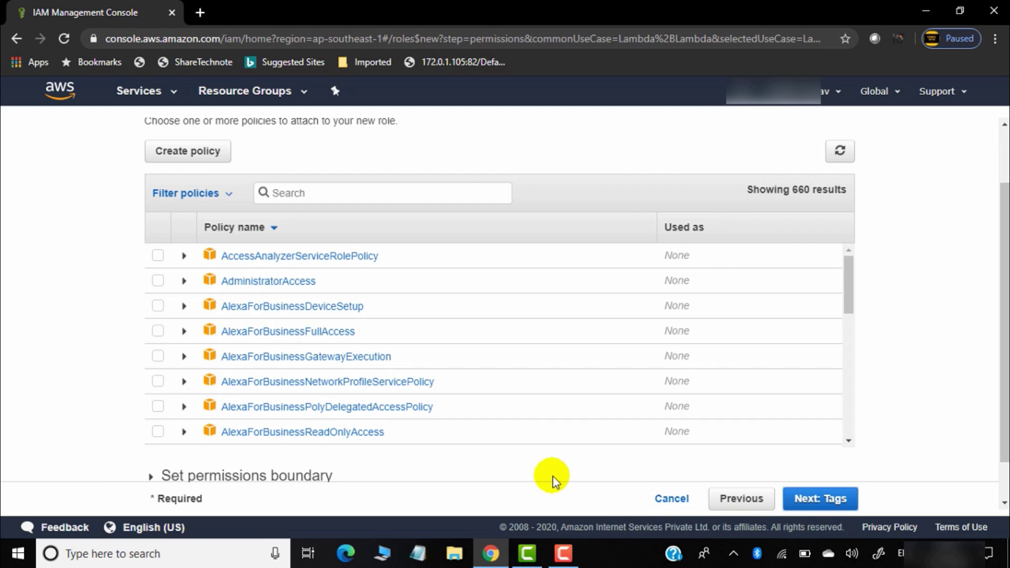
Search the policies for dynamodb, attach AmazonDynamoDBFullAccess to the role and proceed to the tags
left_click(330, 194)
type("dynamodb")
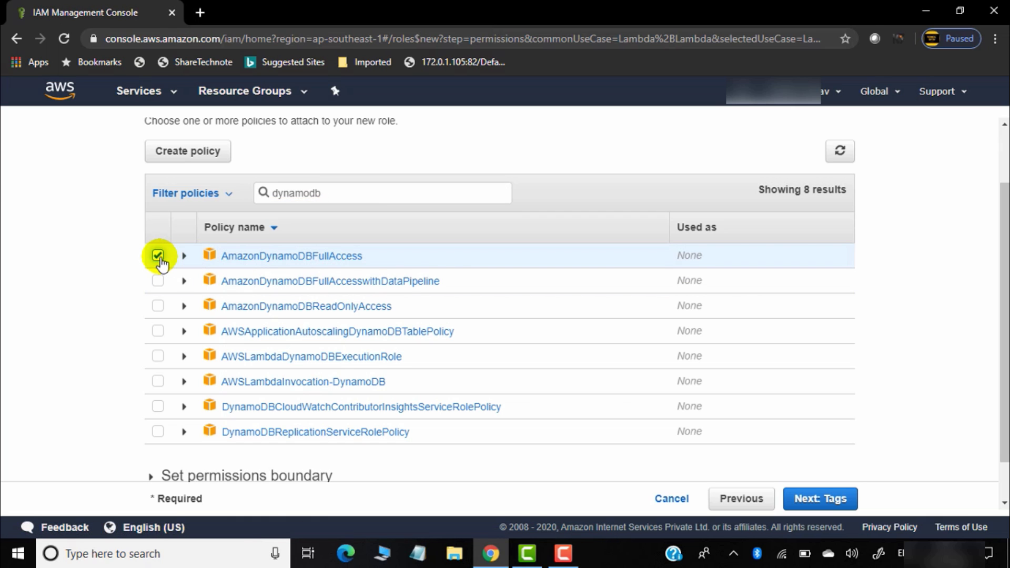
left_click(816, 508)
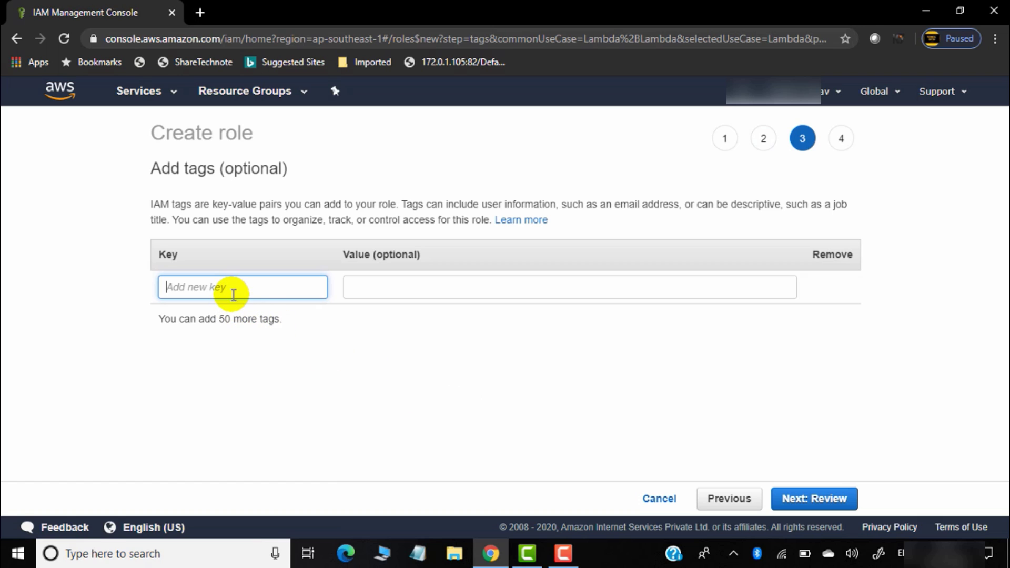
Skip the tags, name the role lambda-for-dynamodb and create it
left_click(838, 504)
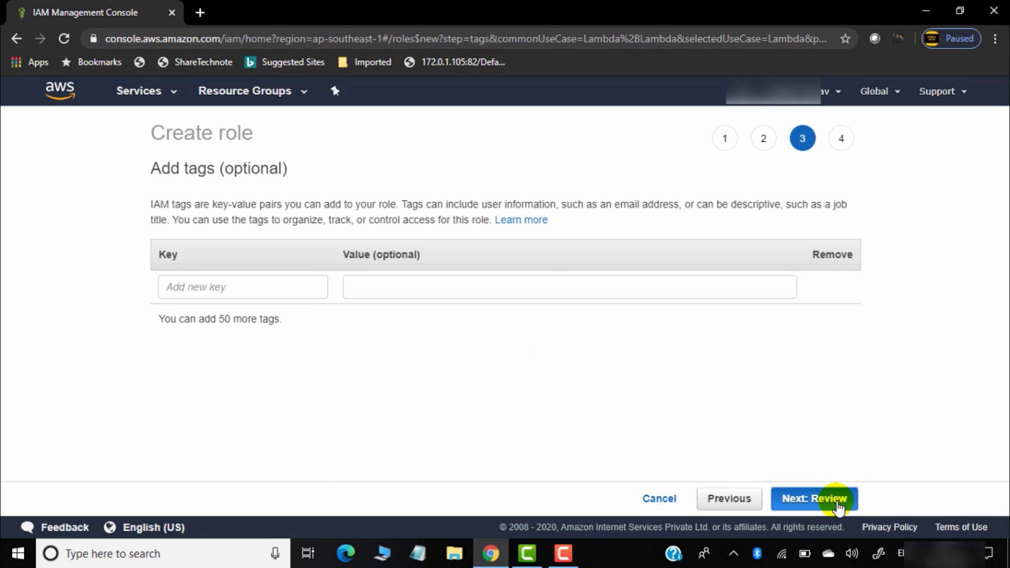
left_click(478, 216)
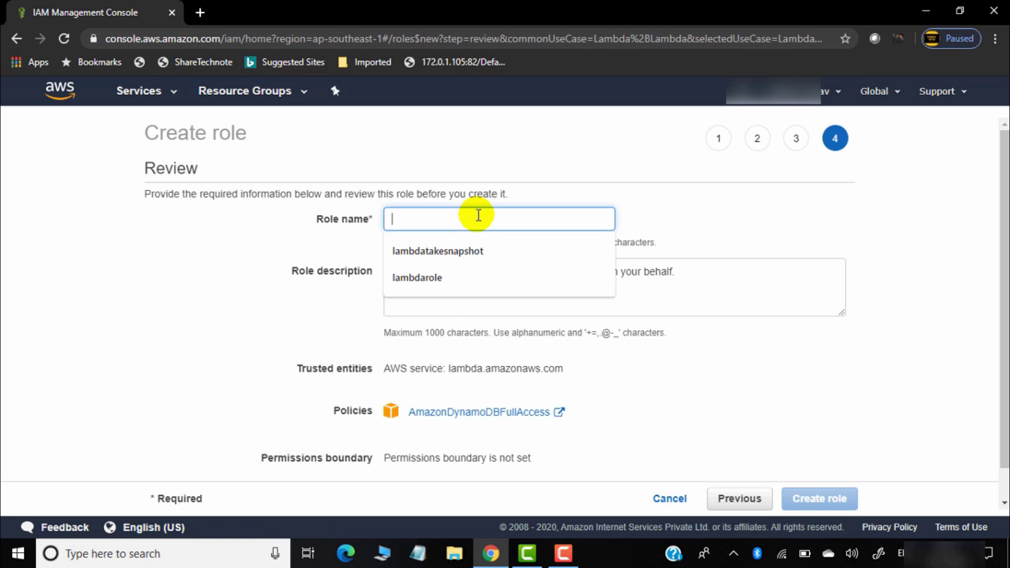
type("lambd")
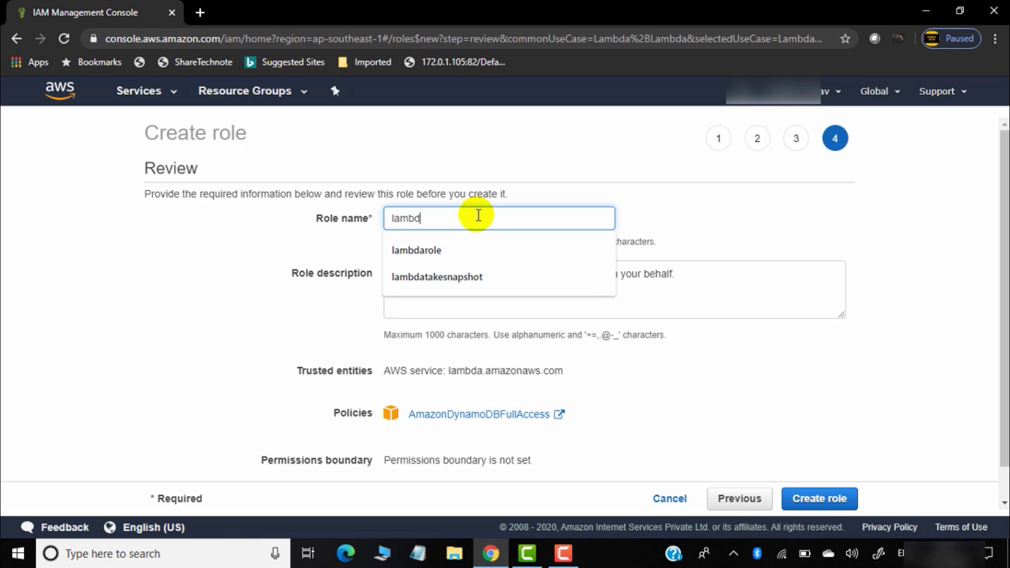
type("a-for-dyn")
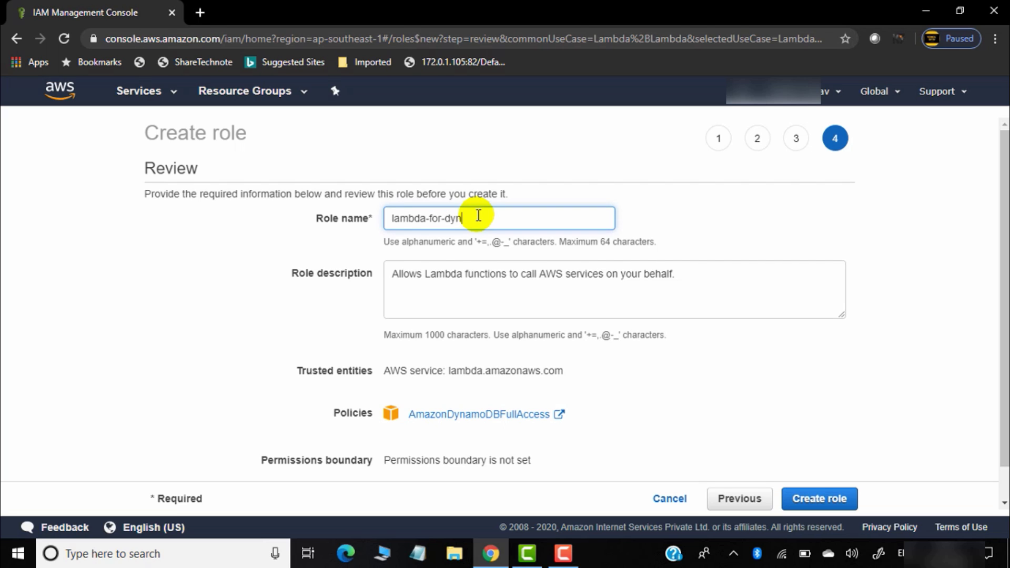
type("amodb")
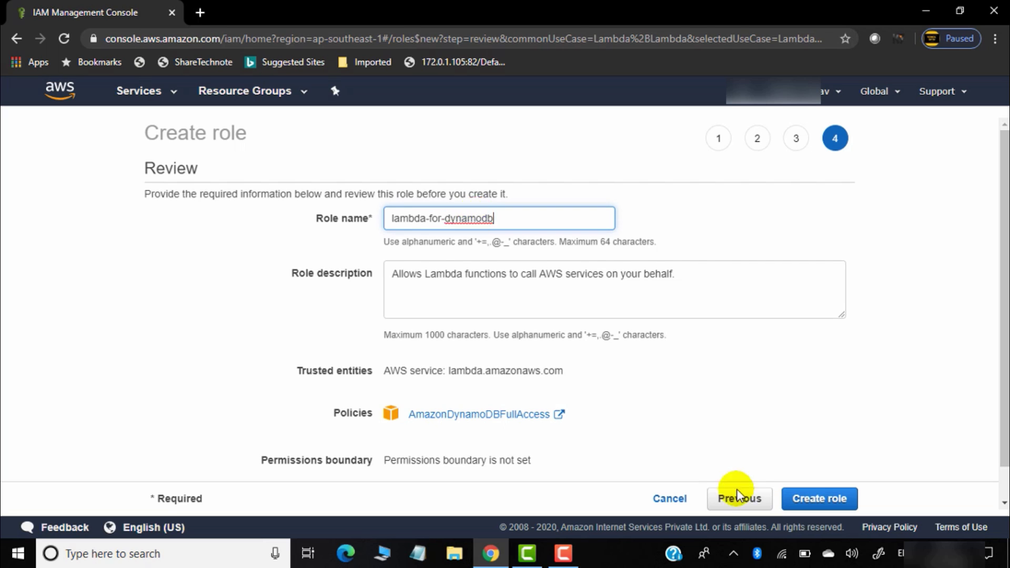
left_click(829, 502)
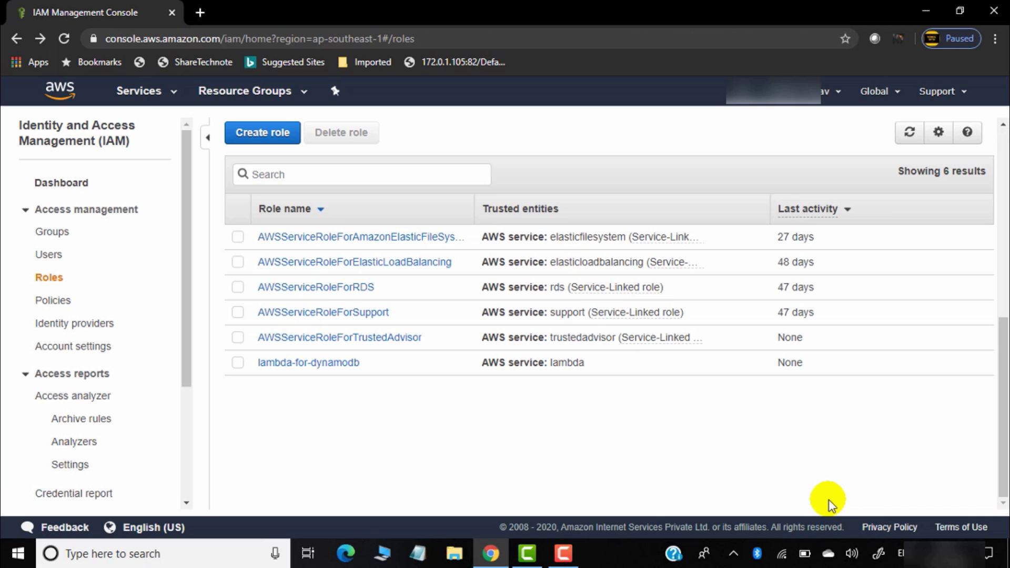
Go to the Lambda service and start creating a new function
left_click(173, 95)
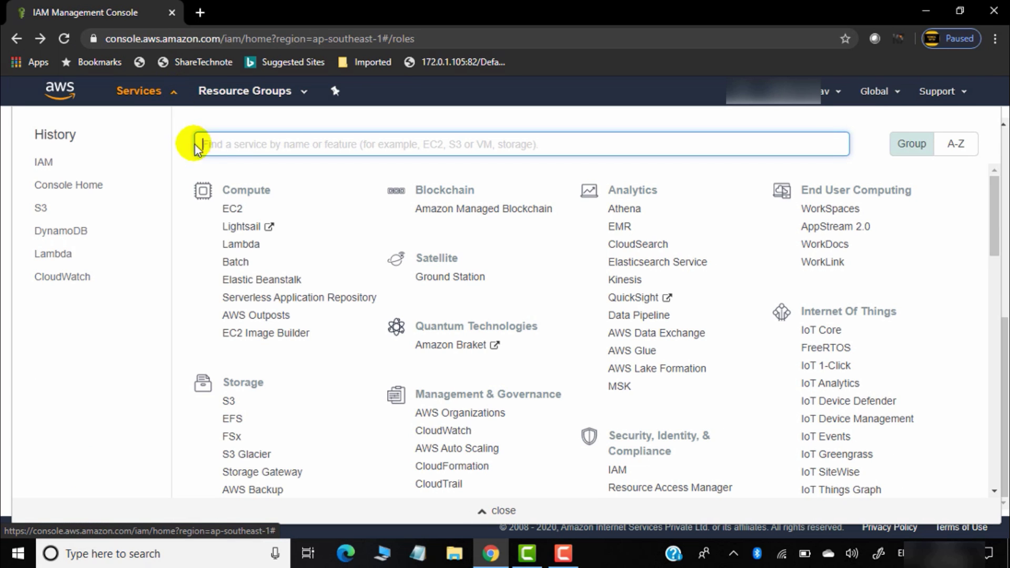
left_click(243, 245)
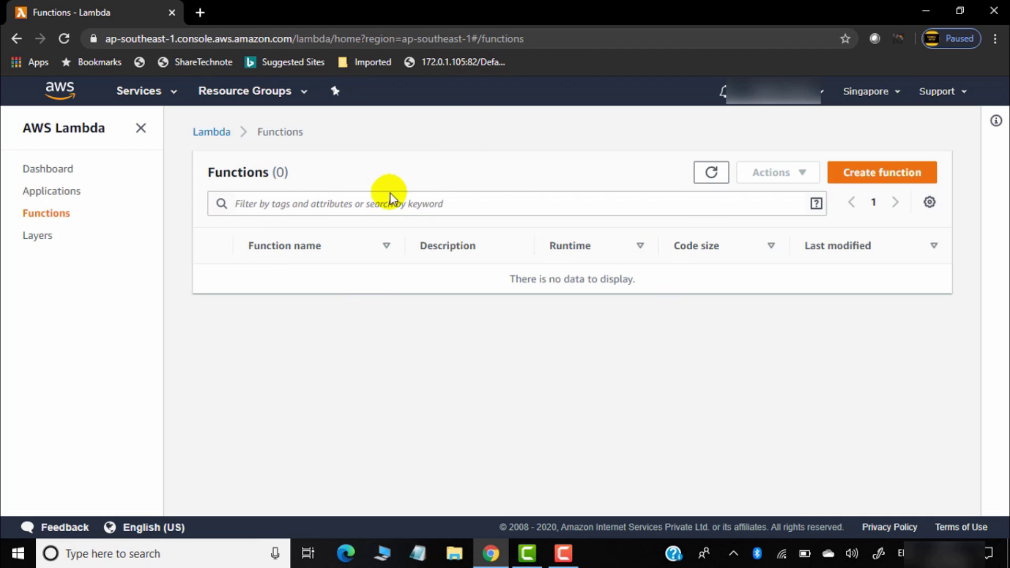
left_click(897, 179)
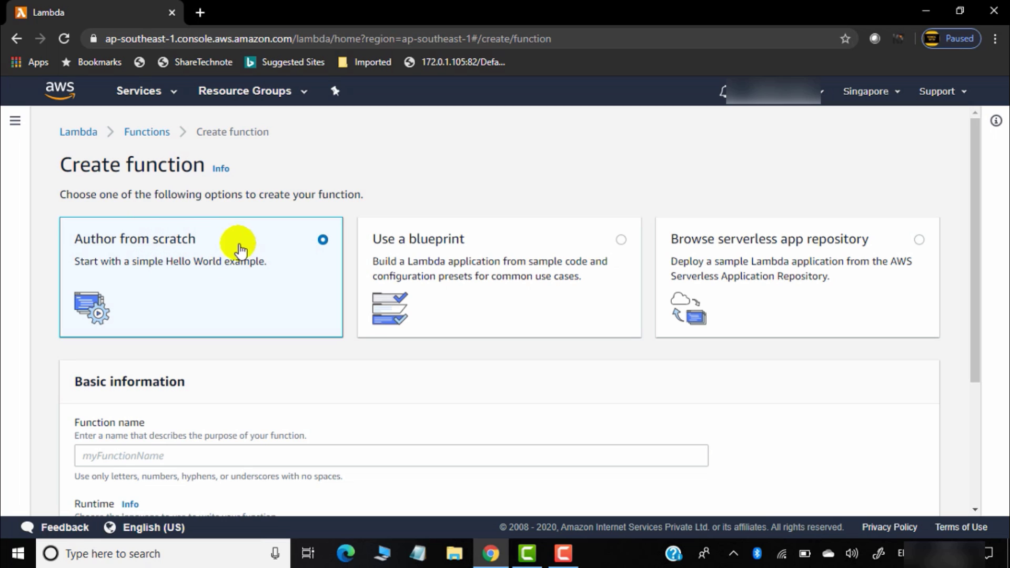
Name the function authored from scratch lambda1 and set its runtime to Python 3.6
scroll(313, 258, "down", 4)
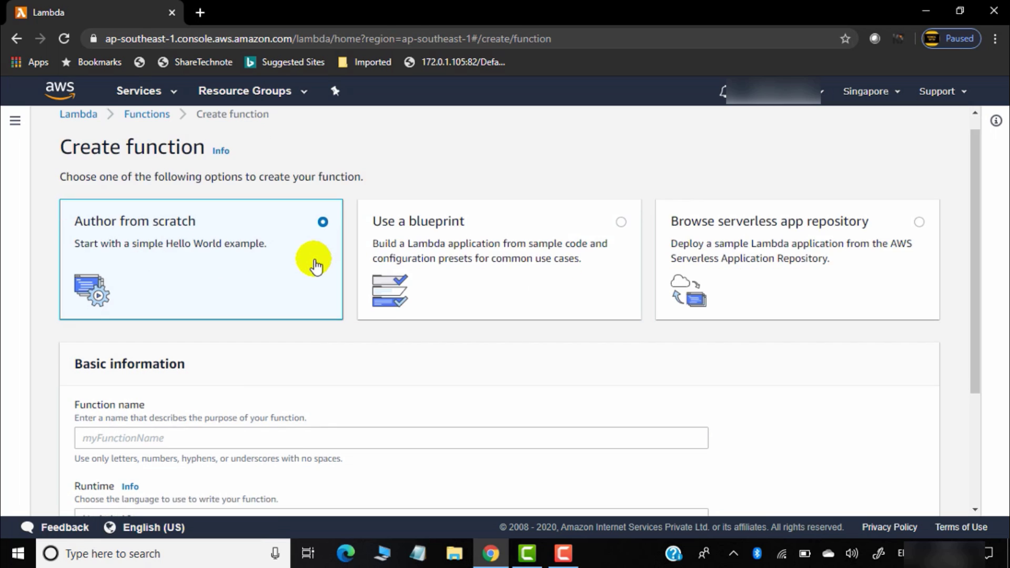
left_click(245, 262)
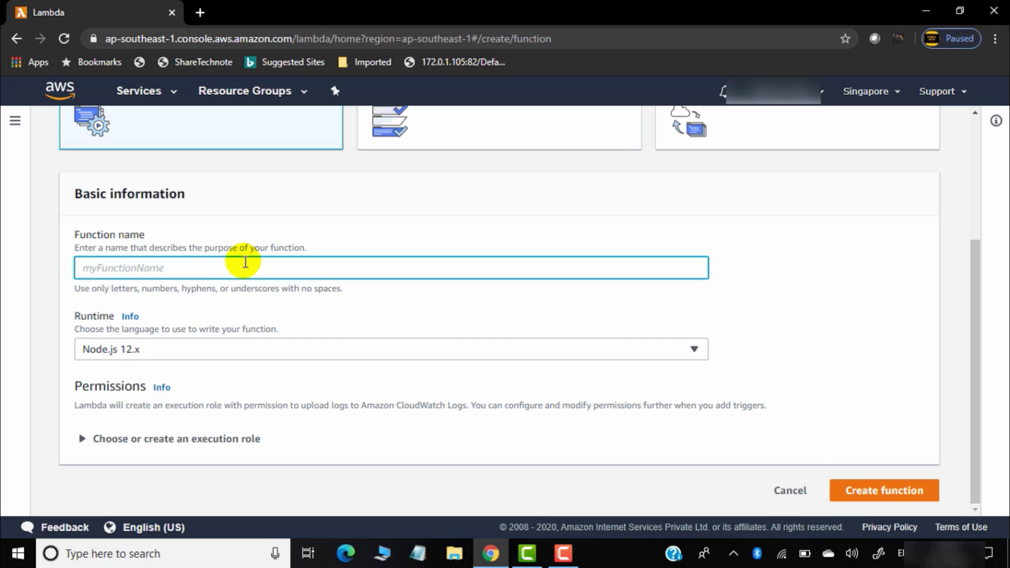
type("lambda1")
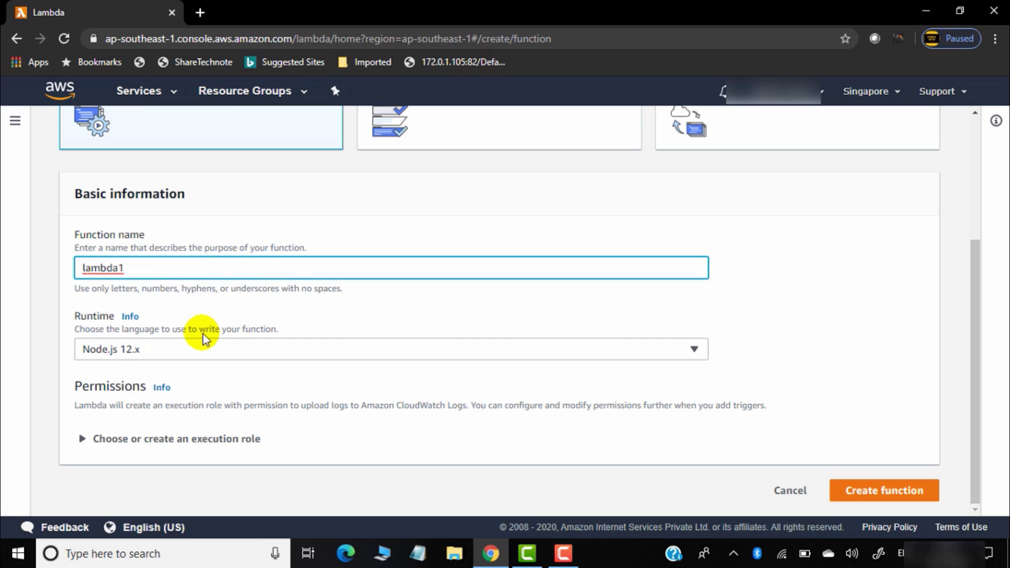
left_click(179, 349)
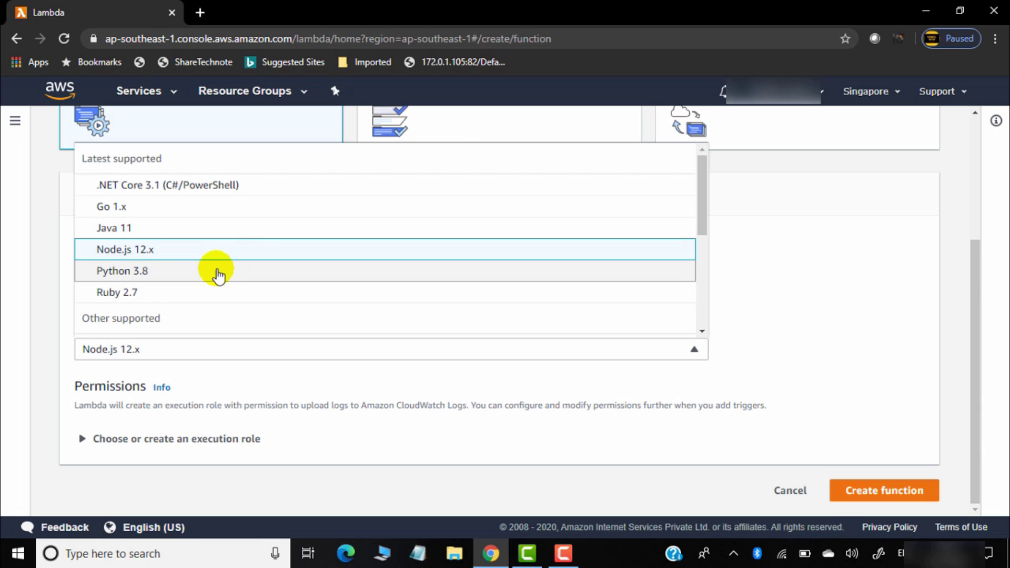
scroll(263, 284, "down", 1)
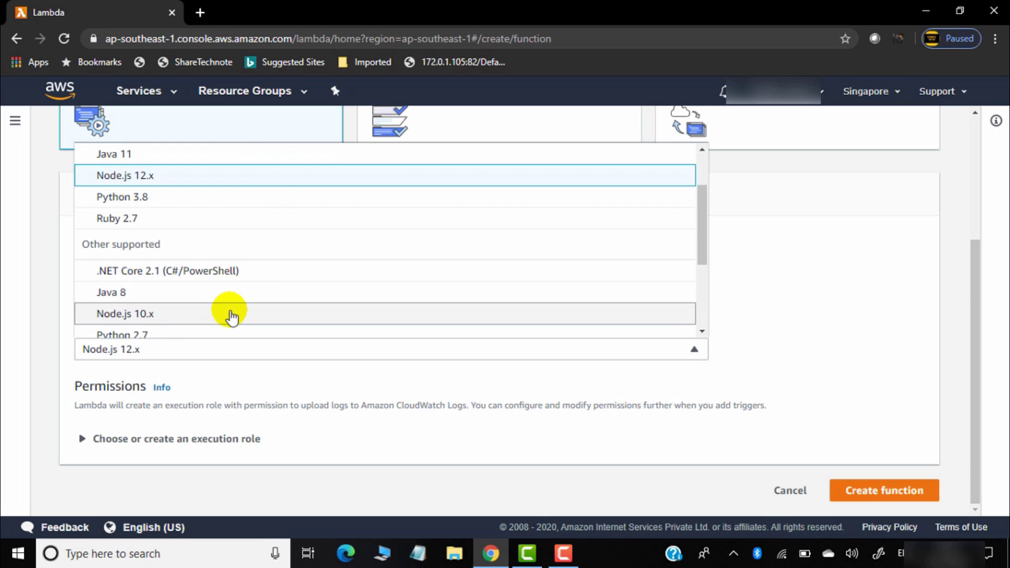
scroll(234, 311, "down", 1)
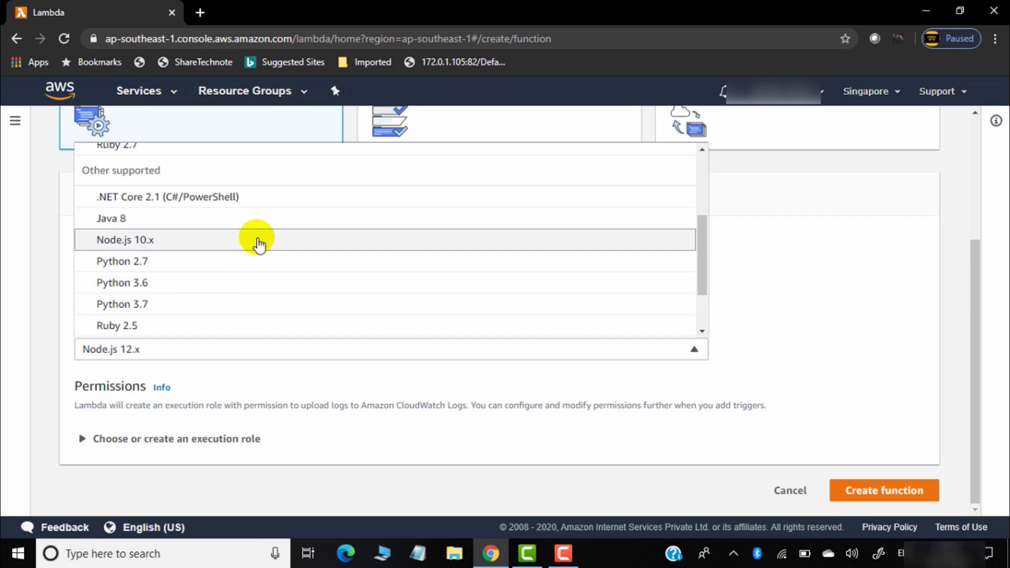
left_click(164, 289)
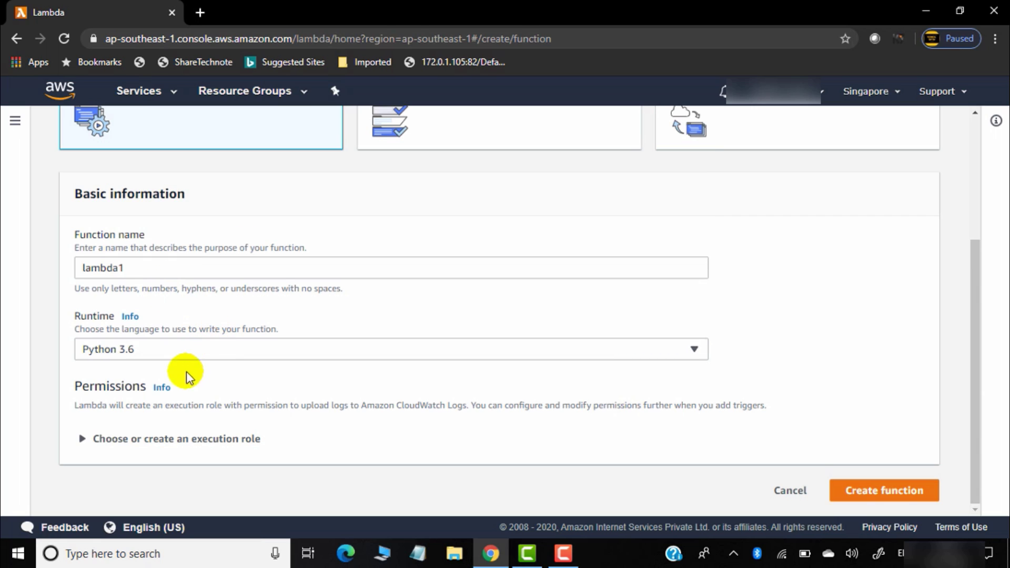
left_click(231, 351)
left_click(203, 209)
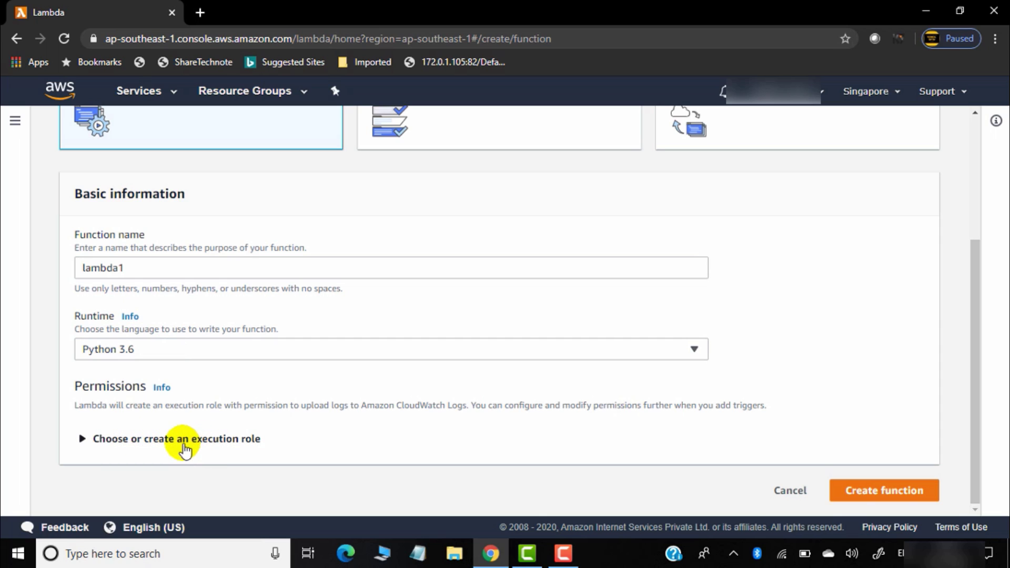
Assign the existing role lambda-for-dynamodb as the execution role and create the function
left_click(112, 440)
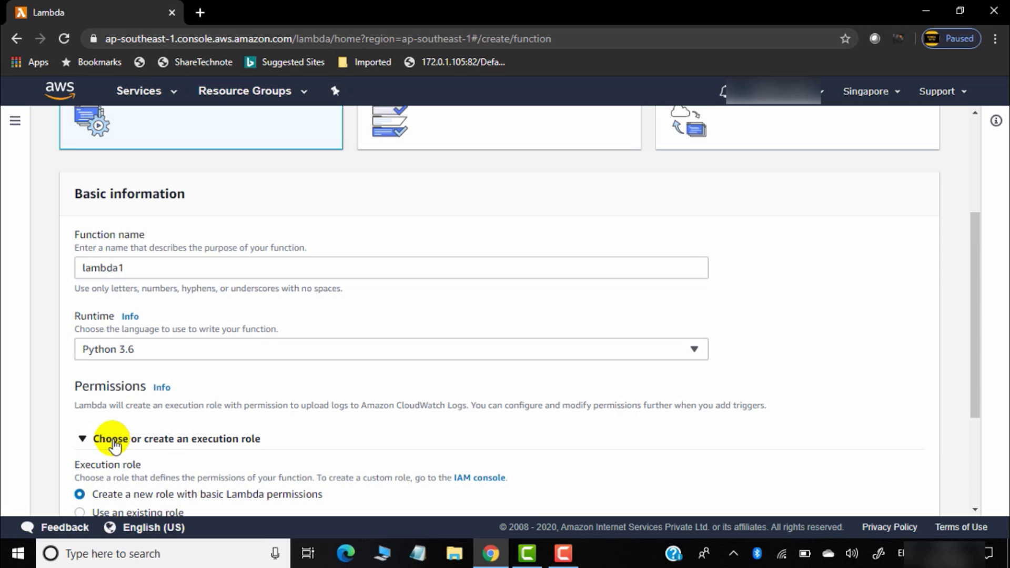
scroll(316, 384, "down", 3)
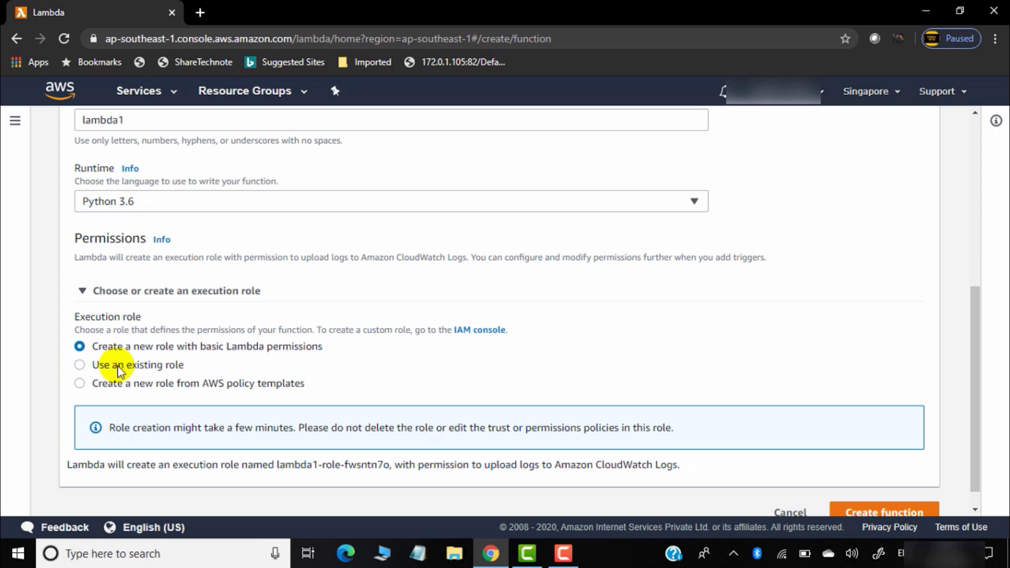
left_click(80, 366)
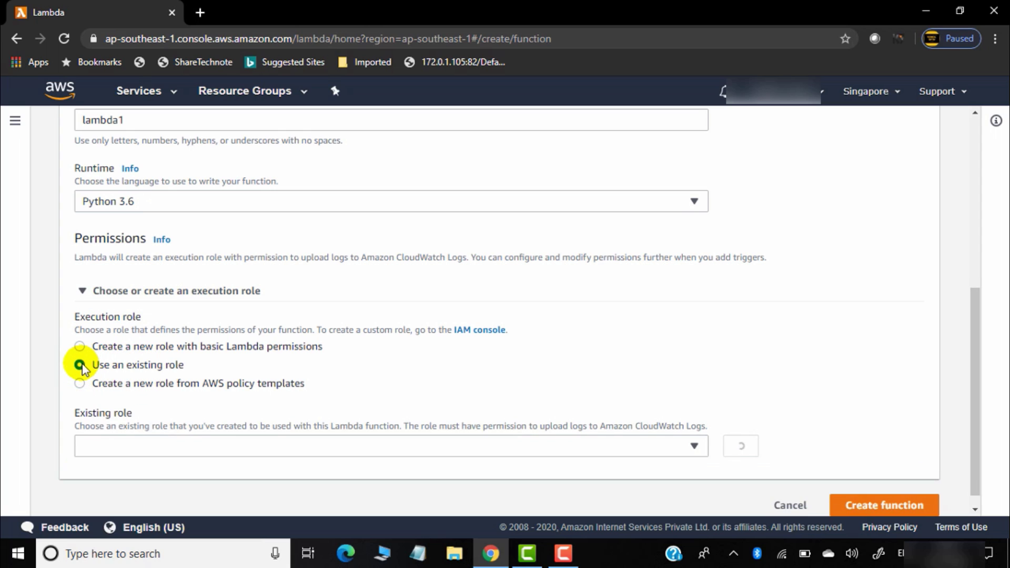
left_click(661, 444)
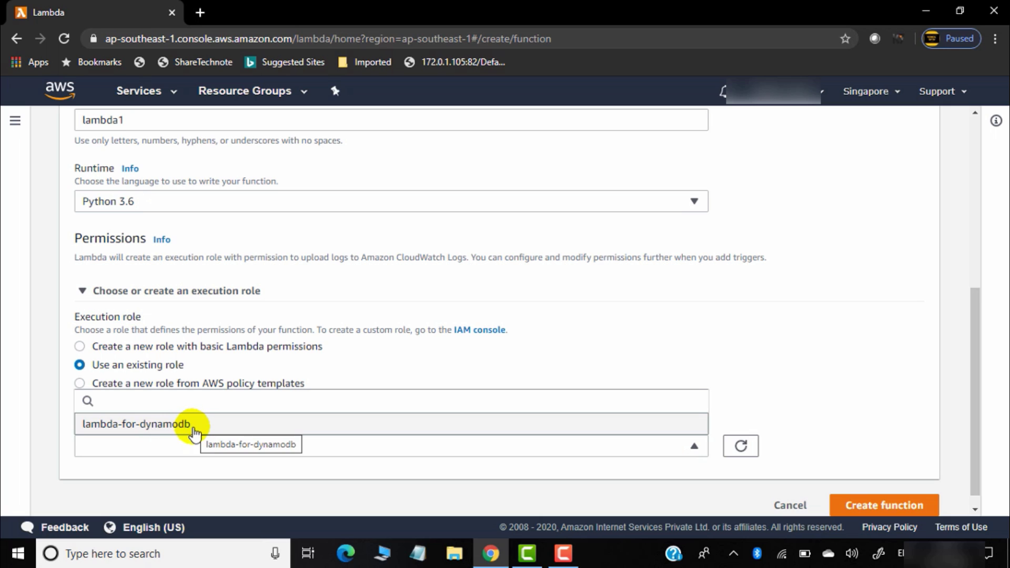
left_click(175, 427)
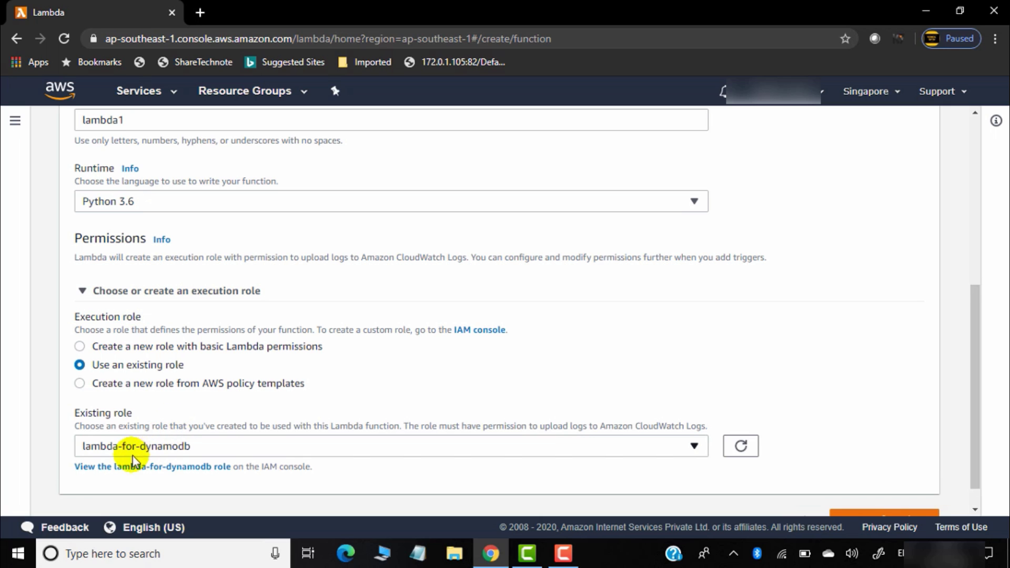
scroll(326, 413, "down", 1)
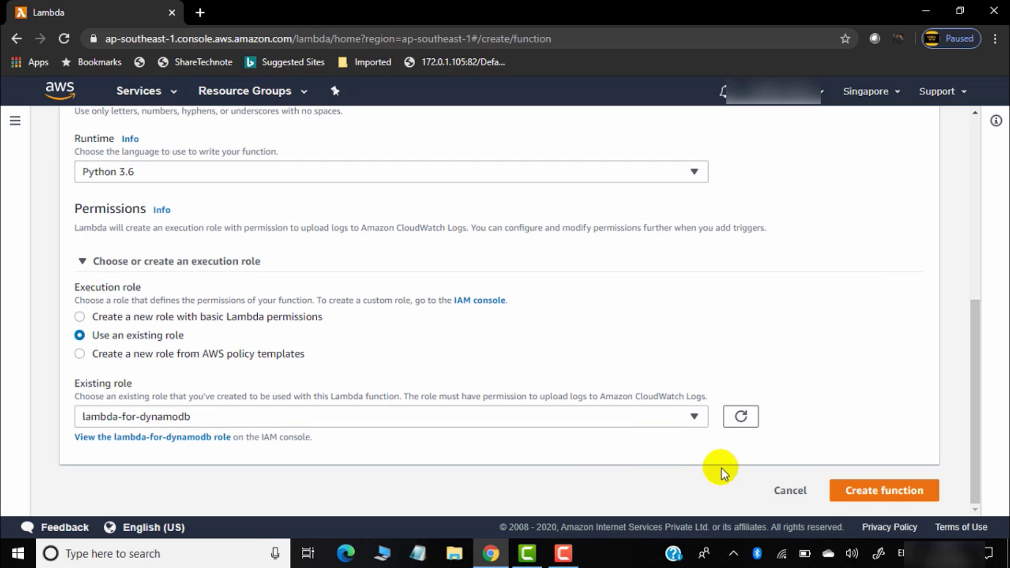
left_click(891, 499)
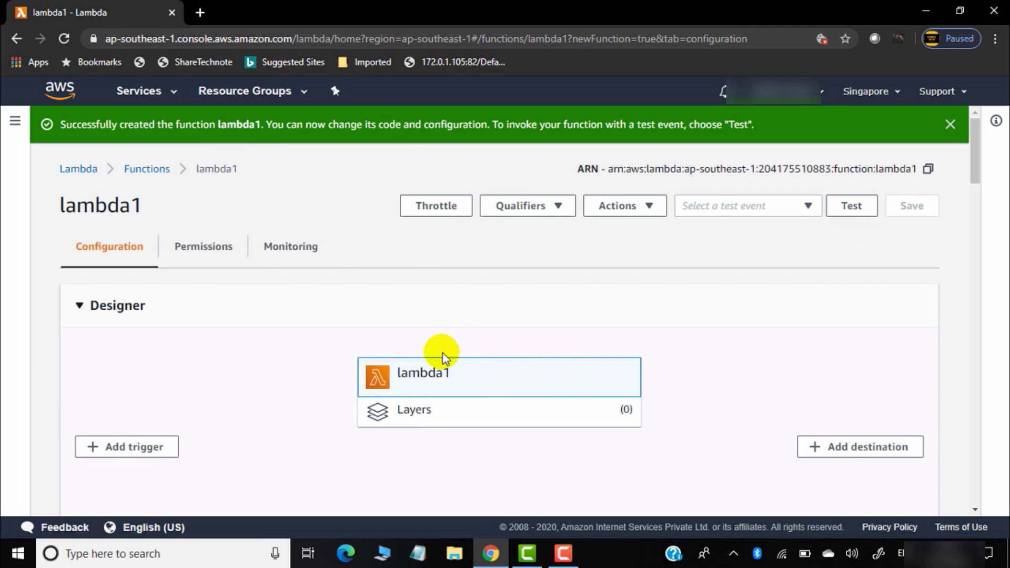
Open lambda1's permissions and look through the services its execution role can access in the resource summary
scroll(456, 311, "down", 1)
scroll(435, 322, "up", 1)
scroll(479, 352, "down", 1)
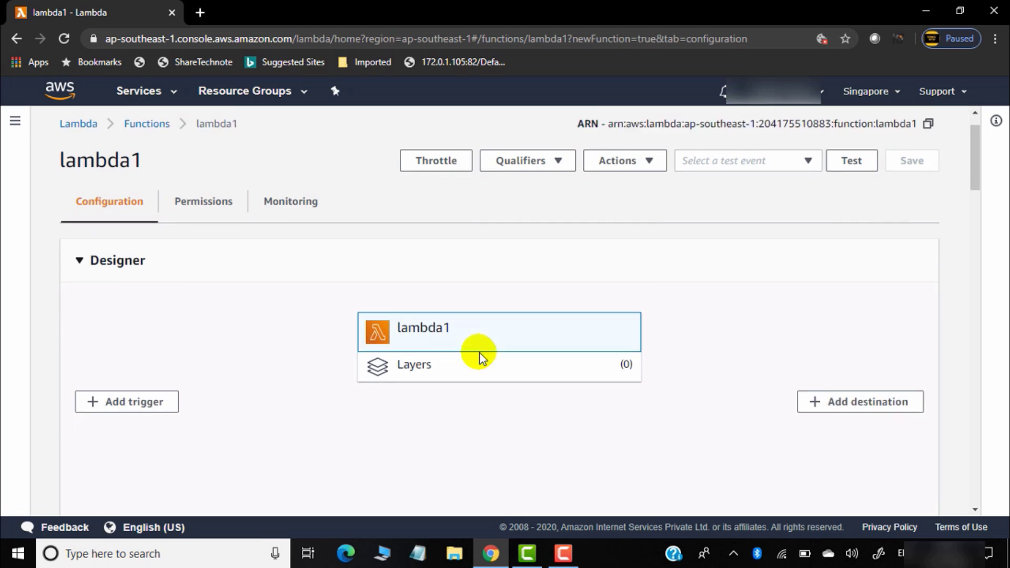
scroll(479, 352, "down", 1)
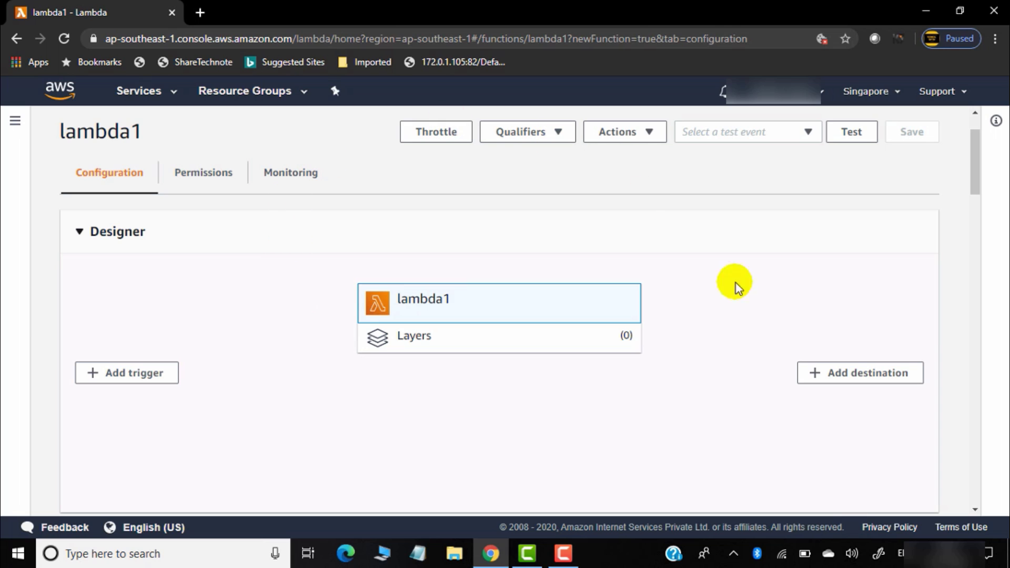
left_click(220, 179)
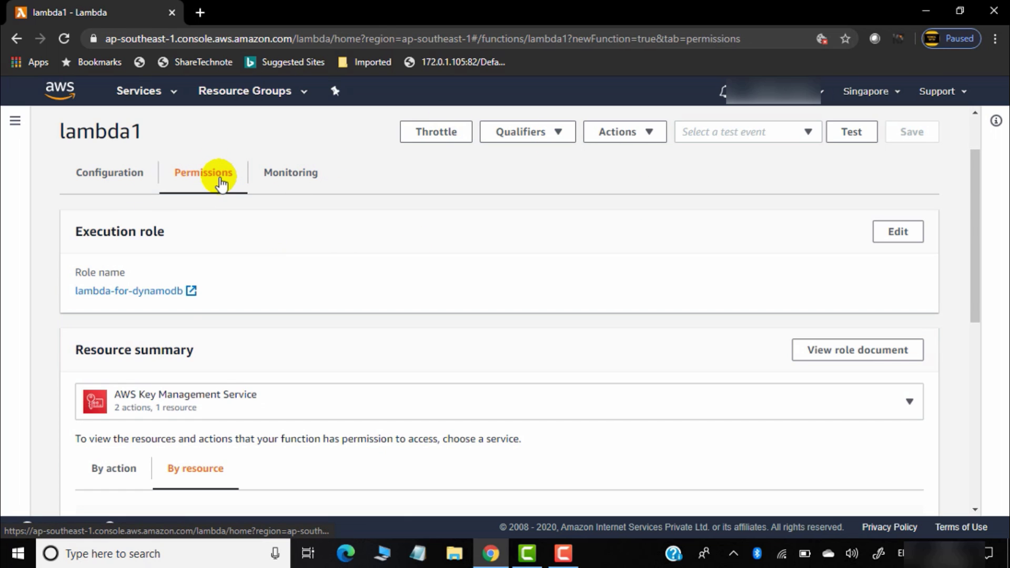
scroll(237, 326, "down", 2)
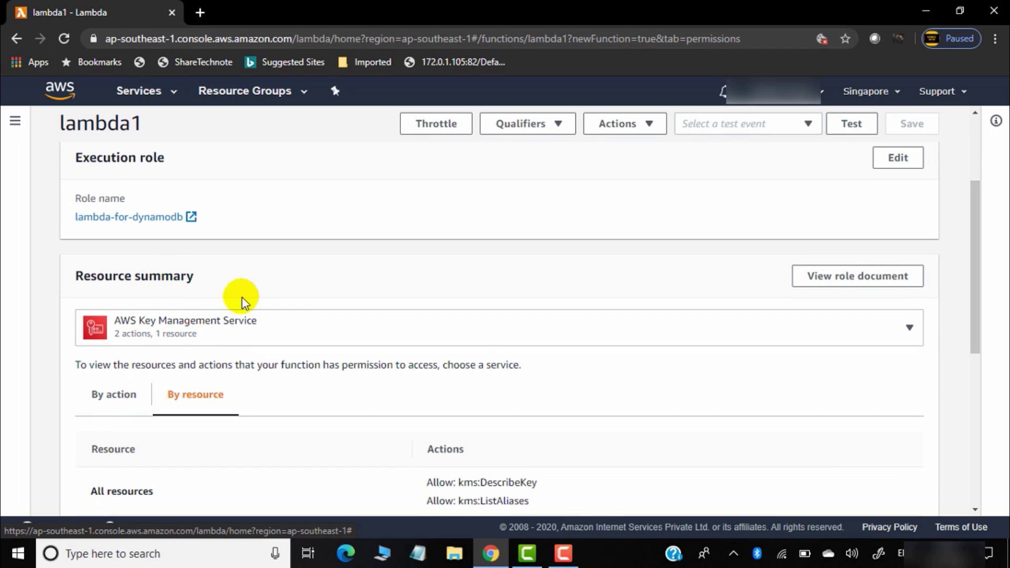
left_click(469, 335)
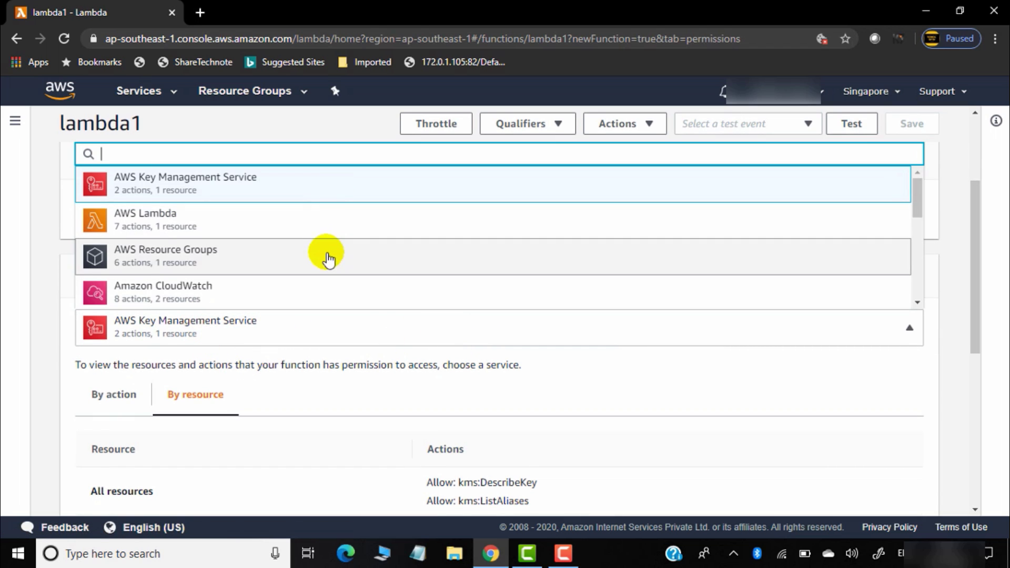
scroll(354, 246, "down", 3)
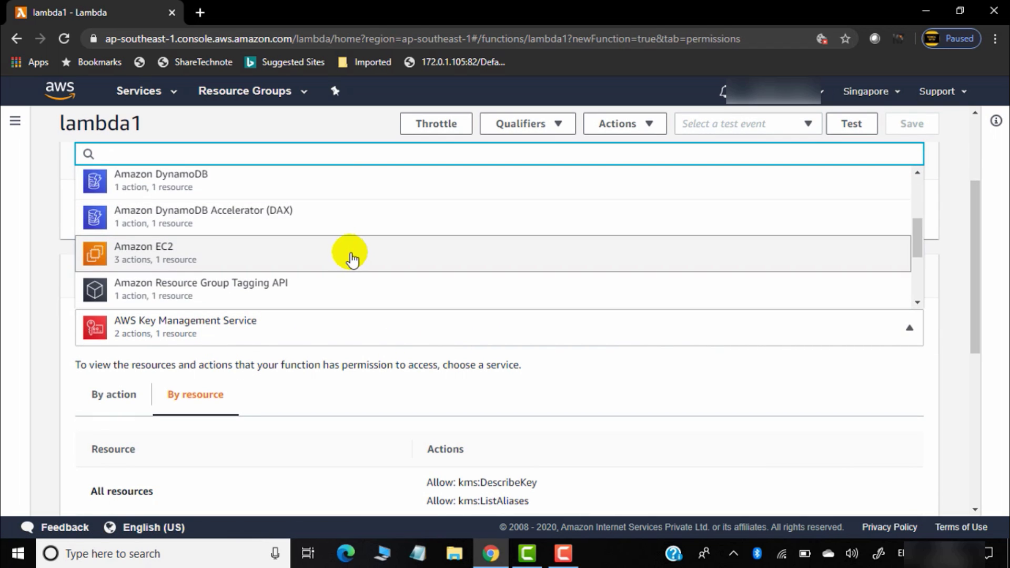
scroll(353, 257, "up", 2)
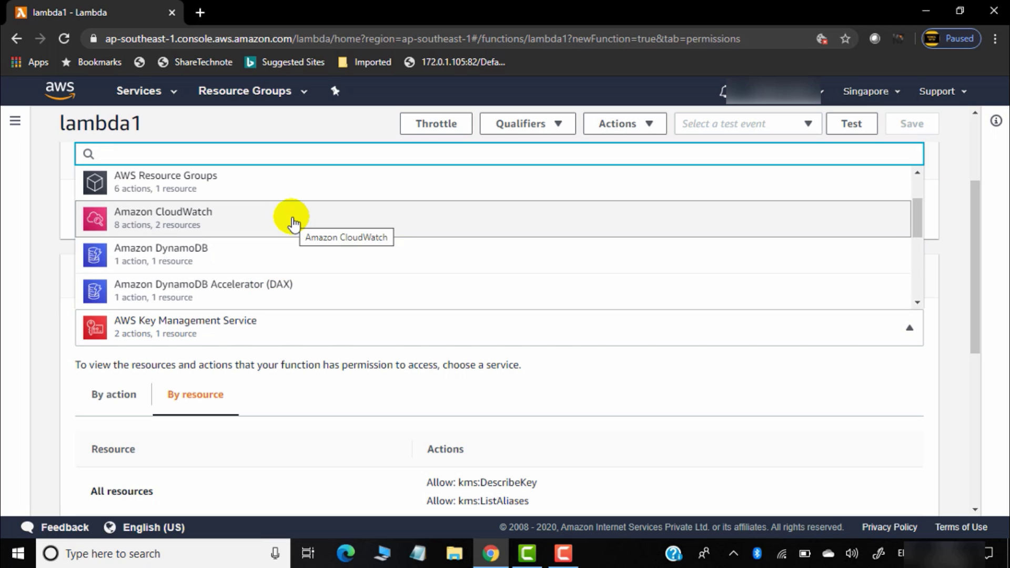
scroll(290, 218, "up", 2)
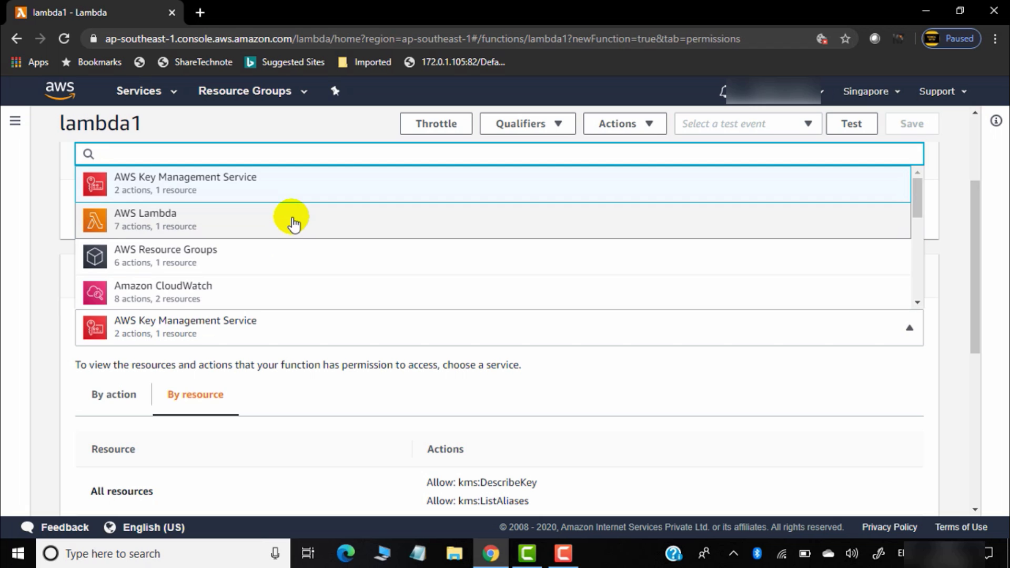
scroll(289, 217, "up", 1)
scroll(289, 287, "down", 5)
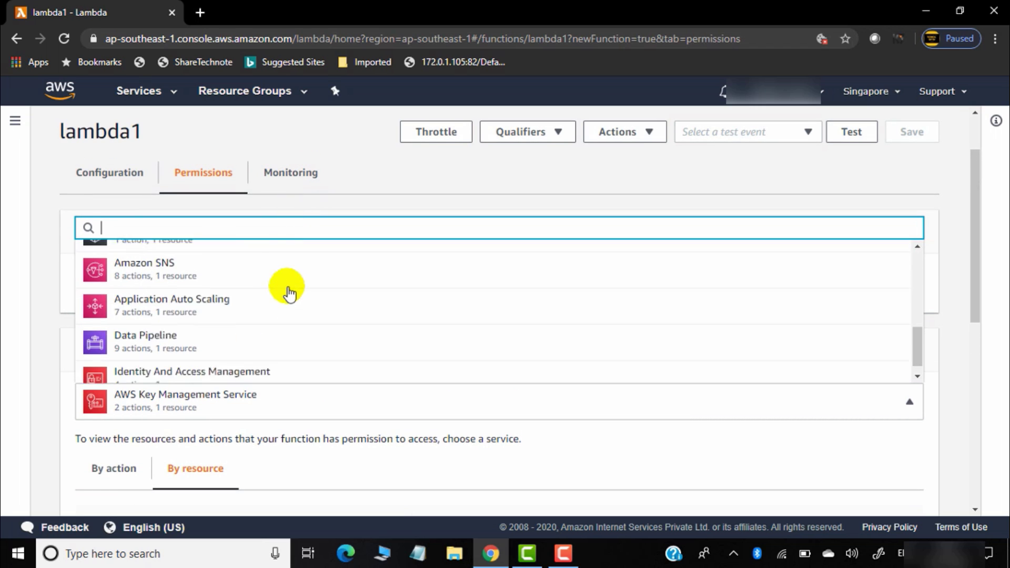
scroll(286, 322, "down", 2)
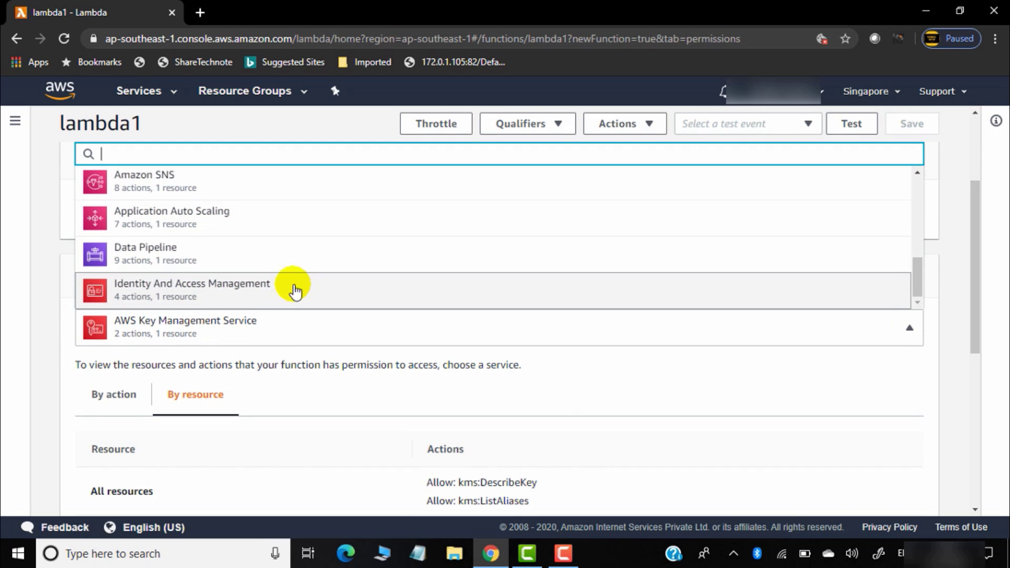
left_click(728, 462)
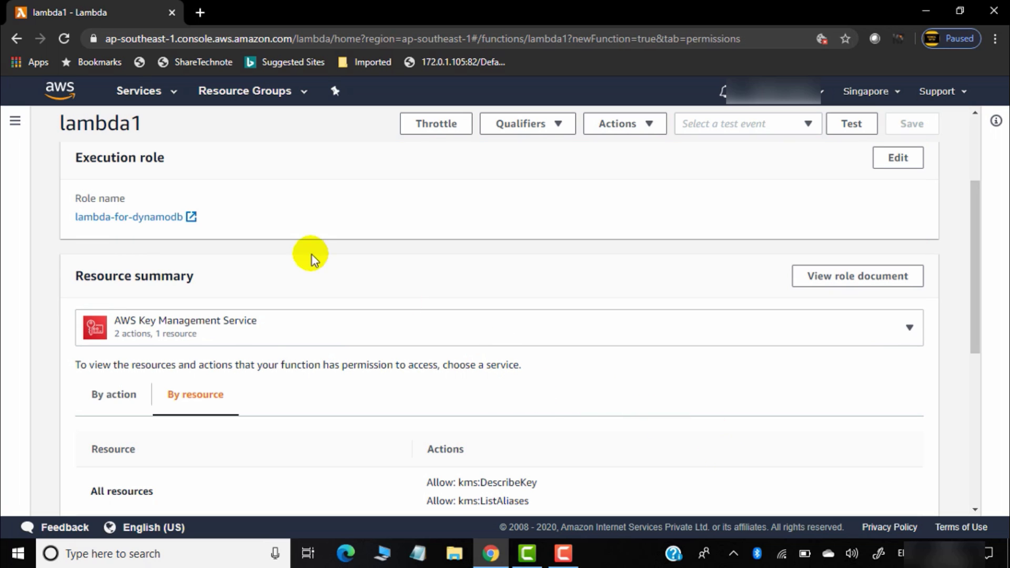
Return to lambda1's configuration and review the function code's entry type options, runtime options and handler file name
scroll(289, 196, "up", 3)
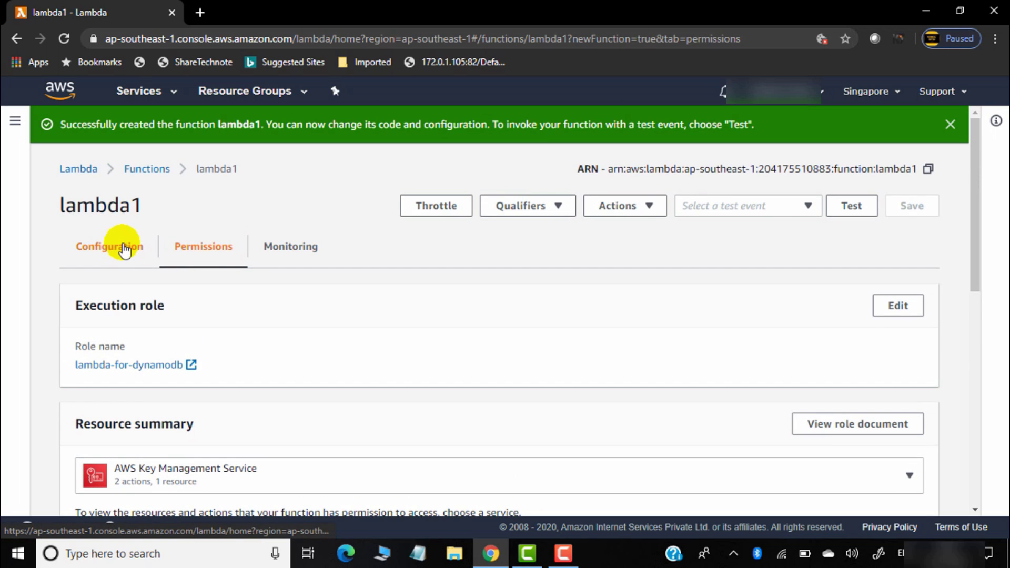
left_click(123, 246)
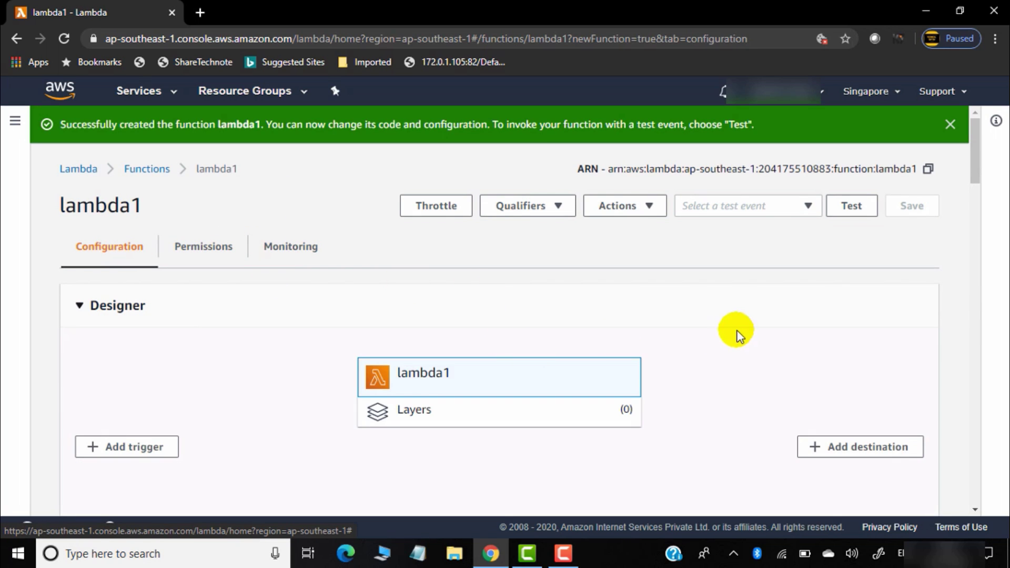
scroll(735, 334, "down", 3)
scroll(657, 277, "down", 5)
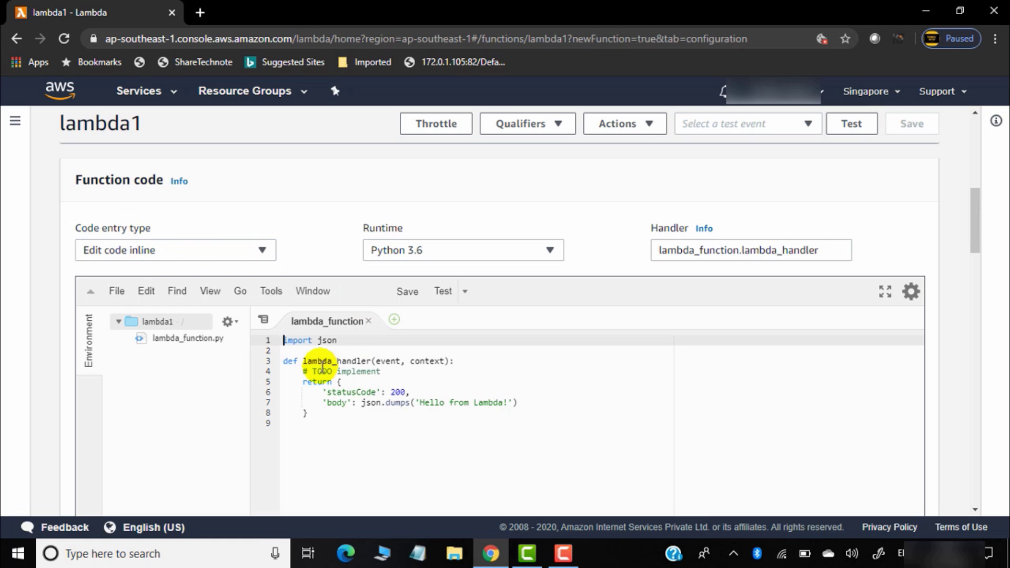
left_click(249, 252)
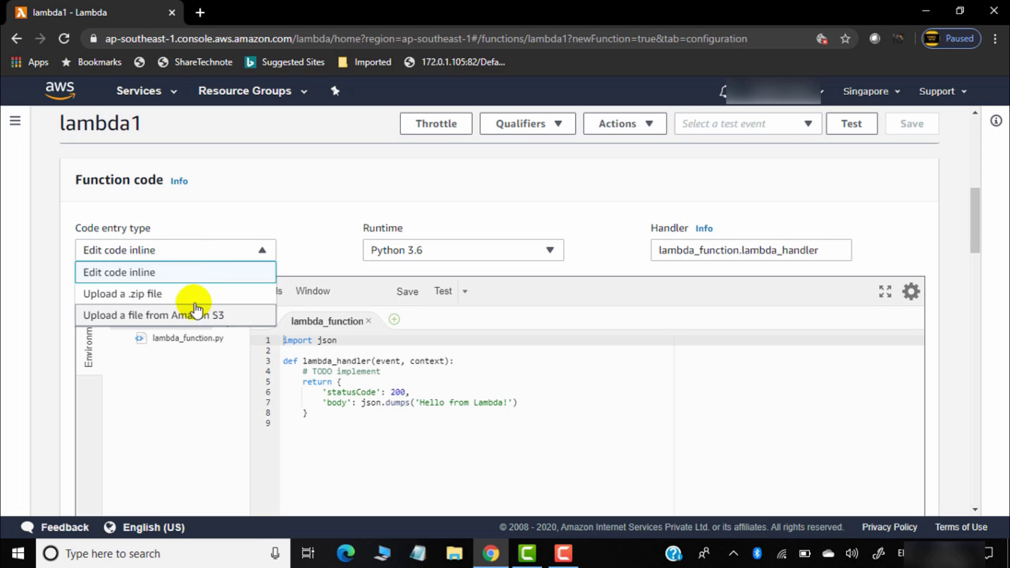
left_click(547, 253)
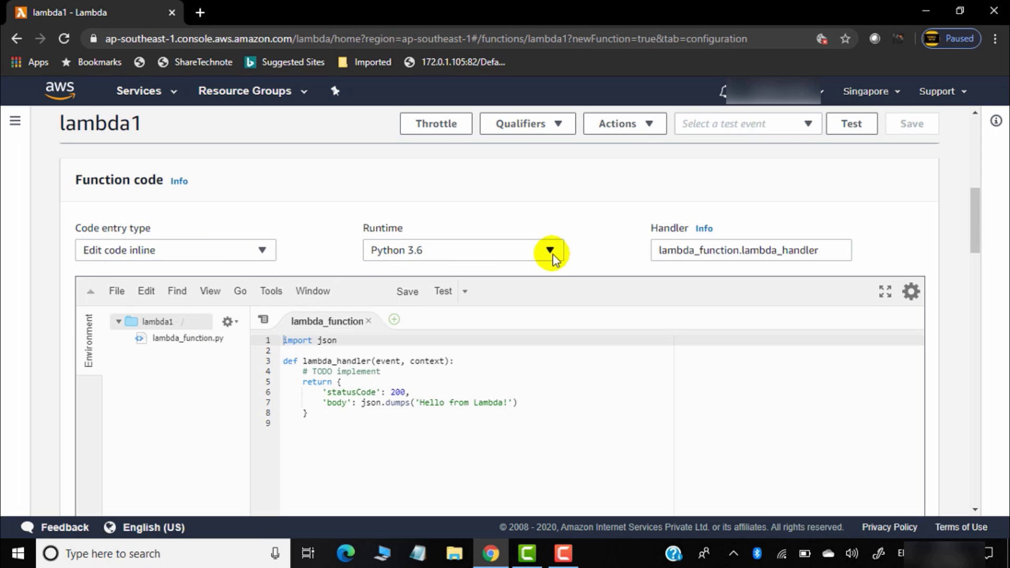
left_click(543, 256)
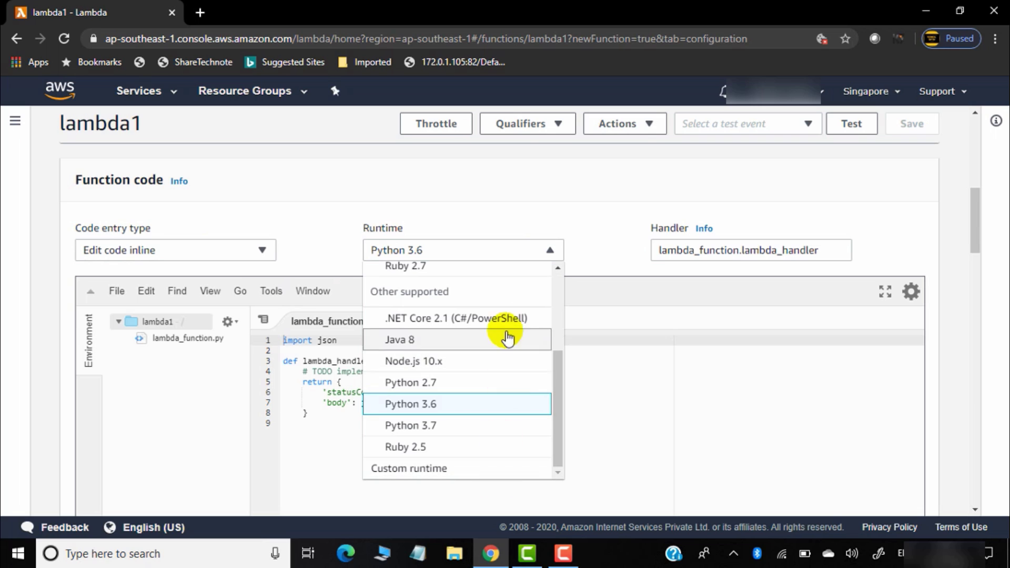
mouse_move(562, 394)
left_mouse_down()
mouse_move(561, 301)
mouse_move(562, 394)
left_mouse_up()
left_click(608, 225)
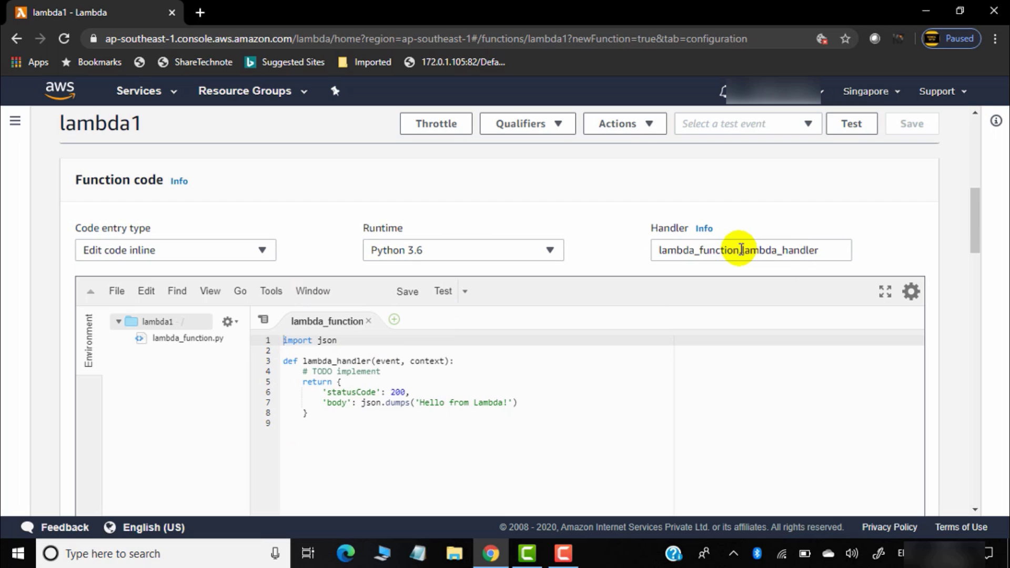
left_click_drag(740, 250, 660, 250)
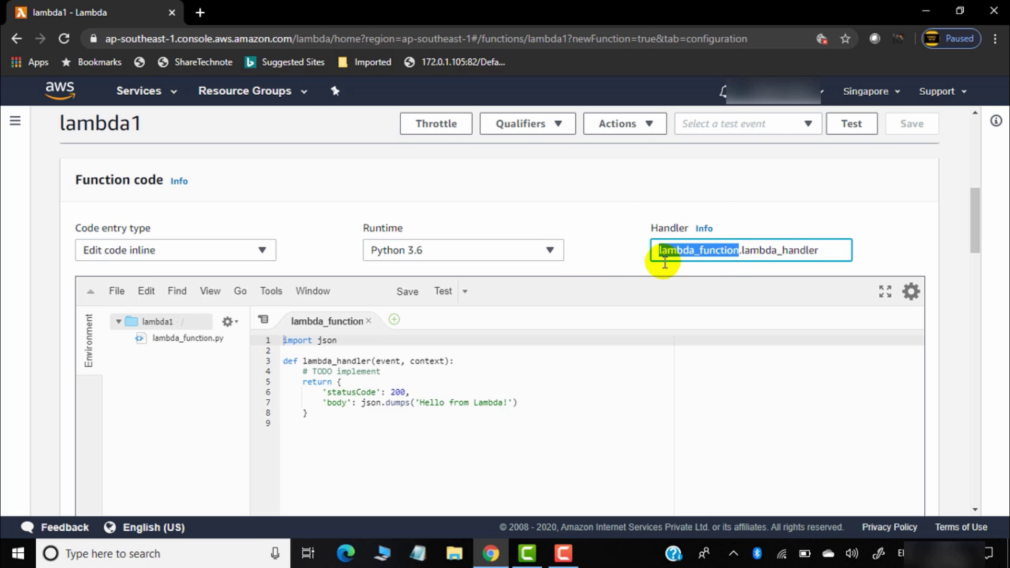
Delete all the default code from the lambda_function file in the inline editor
scroll(431, 384, "down", 2)
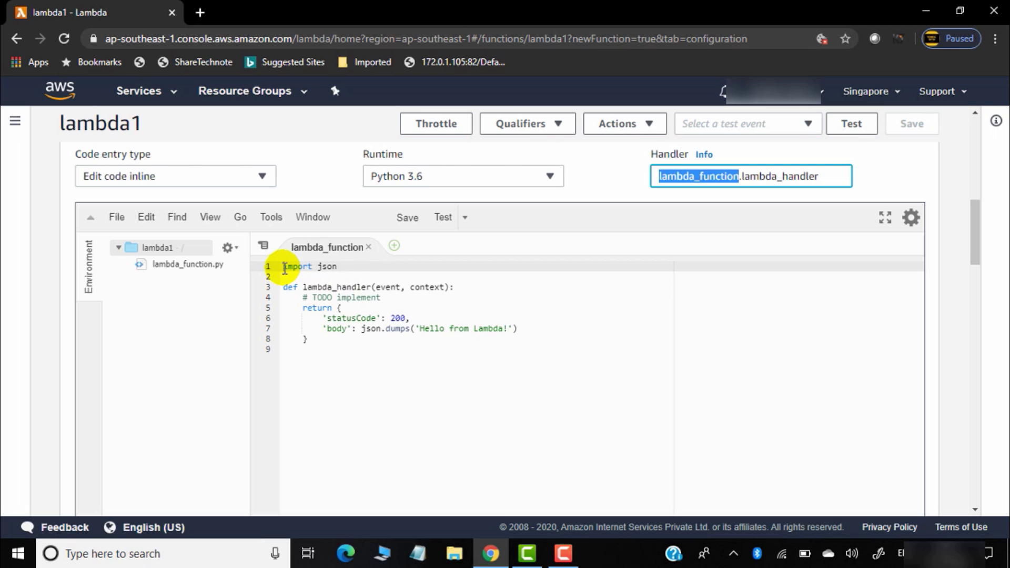
left_click_drag(284, 267, 550, 357)
key("Delete")
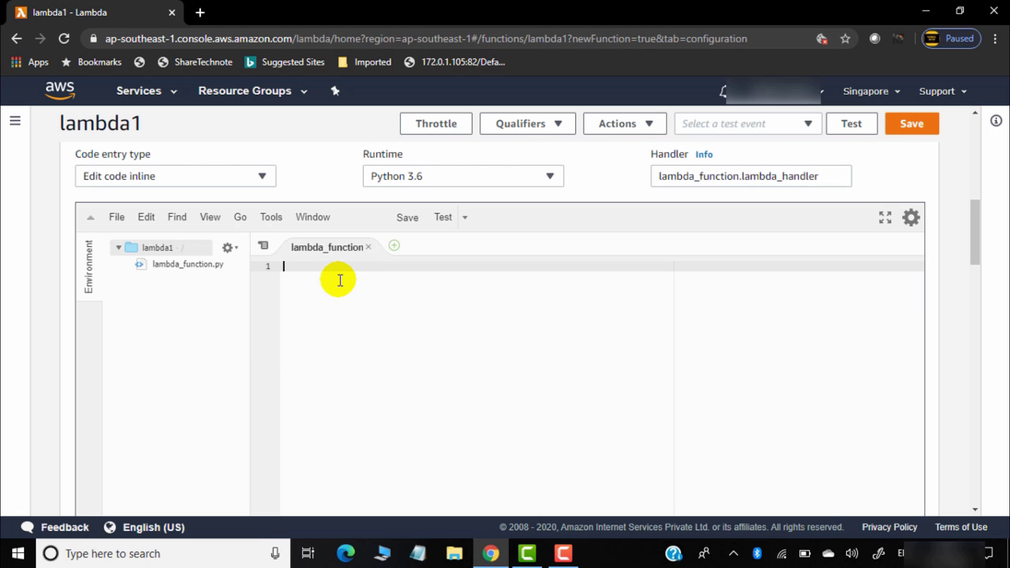
Copy all the code from the Lab1code text file on the desktop and paste it into lambda1's empty lambda_function file in Chrome
left_click(929, 7)
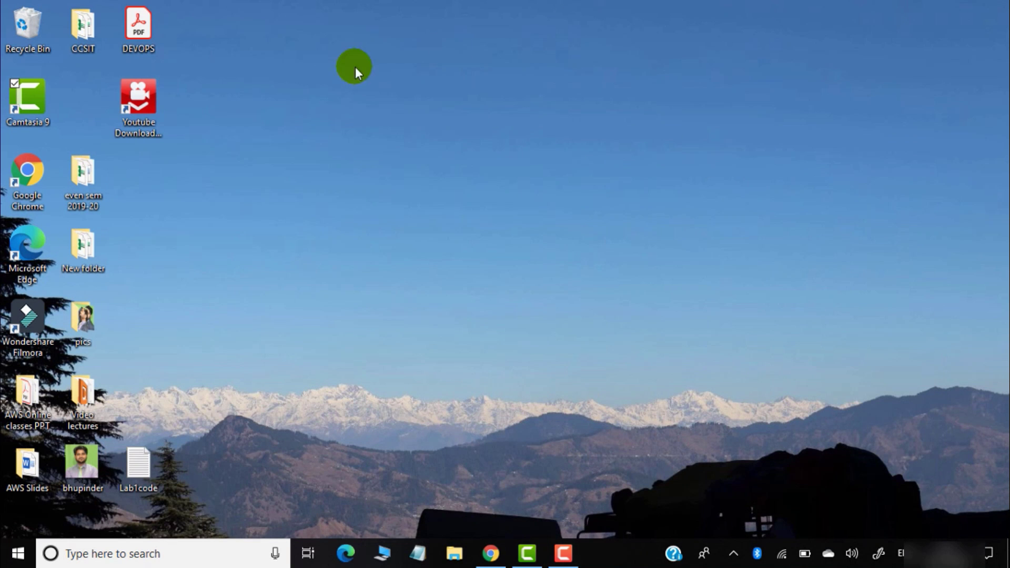
double_click(143, 492)
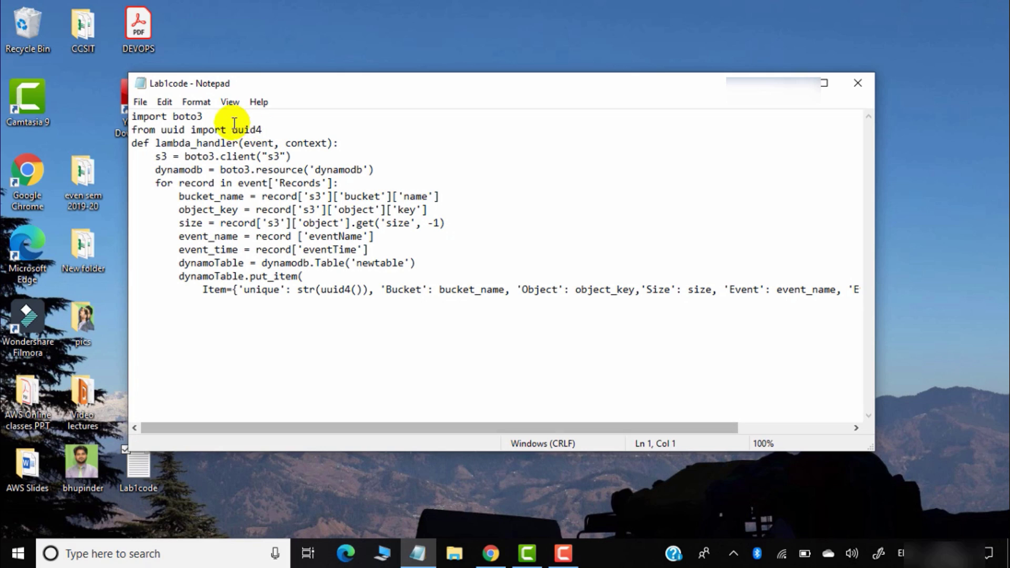
left_click_drag(132, 114, 873, 302)
key("ctrl+c")
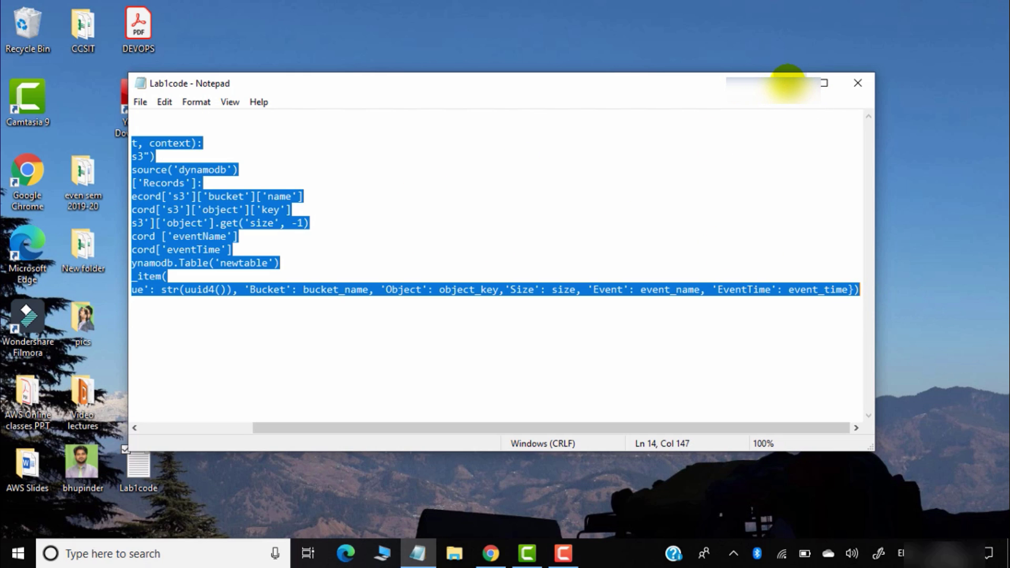
left_click(787, 83)
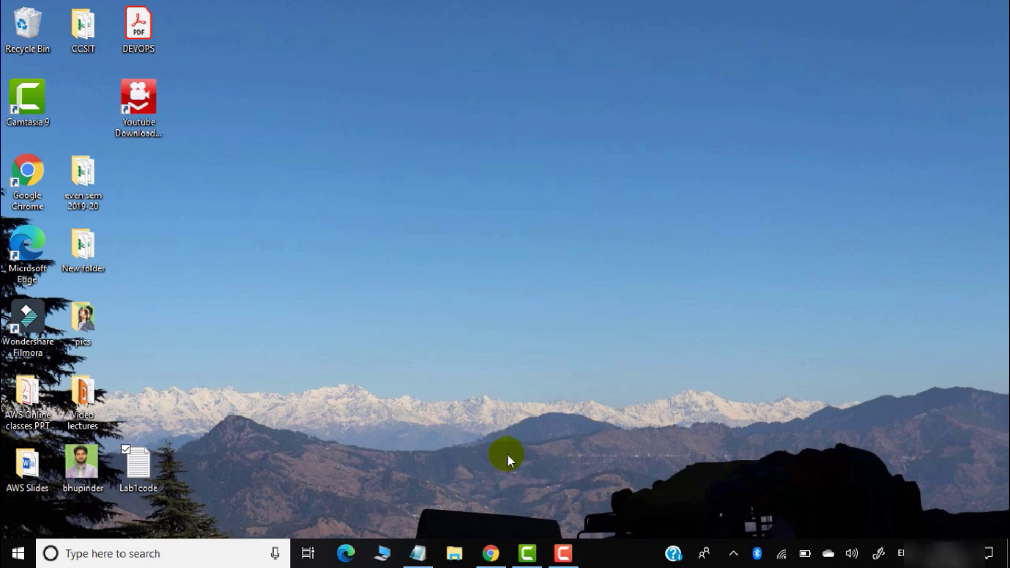
left_click(490, 553)
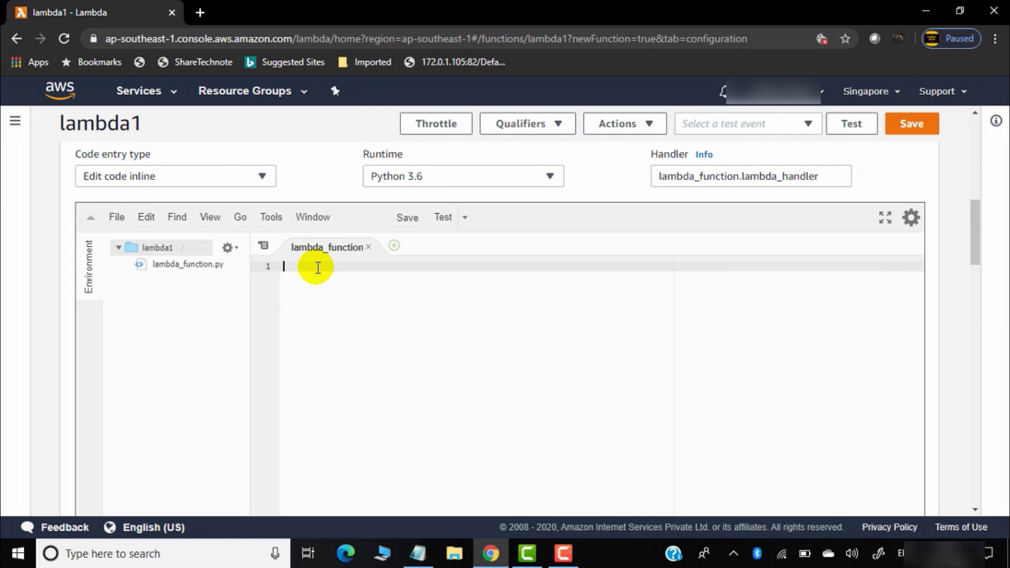
key("ctrl+v")
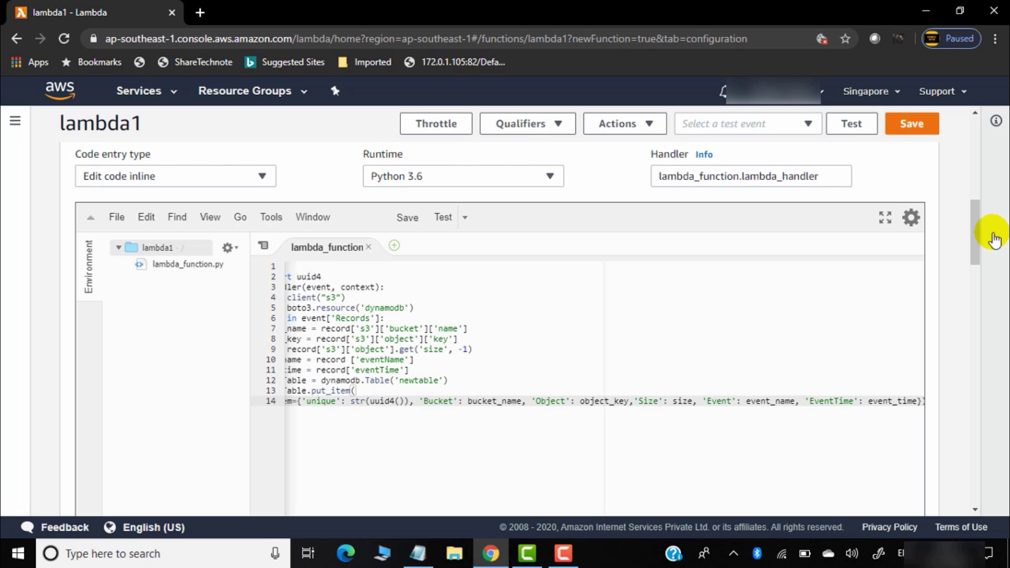
Review the pasted code, checking the DynamoDB table name and the item attributes in the put_item call
left_click_drag(977, 231, 981, 260)
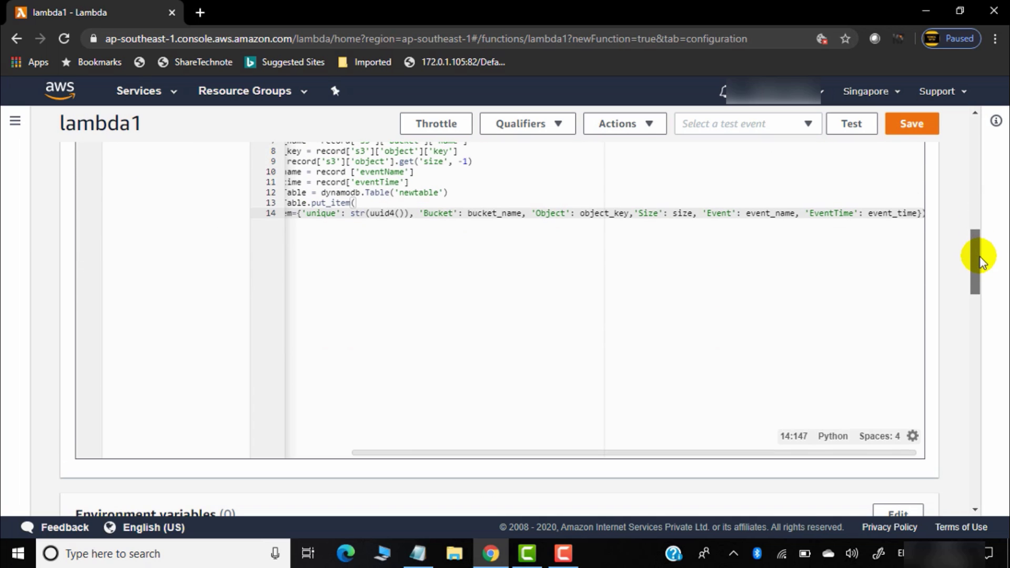
left_click_drag(605, 453, 453, 463)
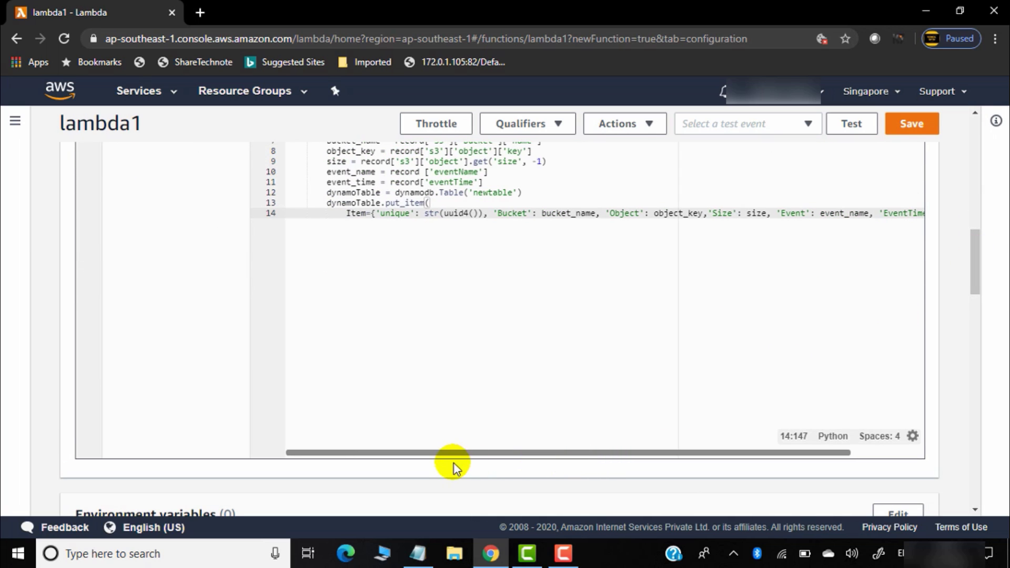
scroll(532, 343, "up", 2)
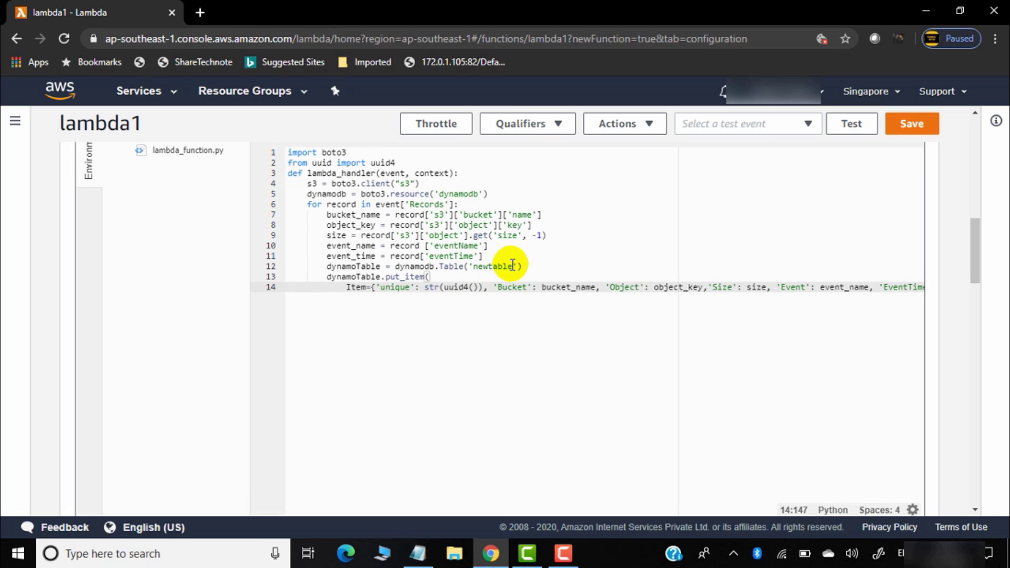
left_click_drag(513, 266, 479, 267)
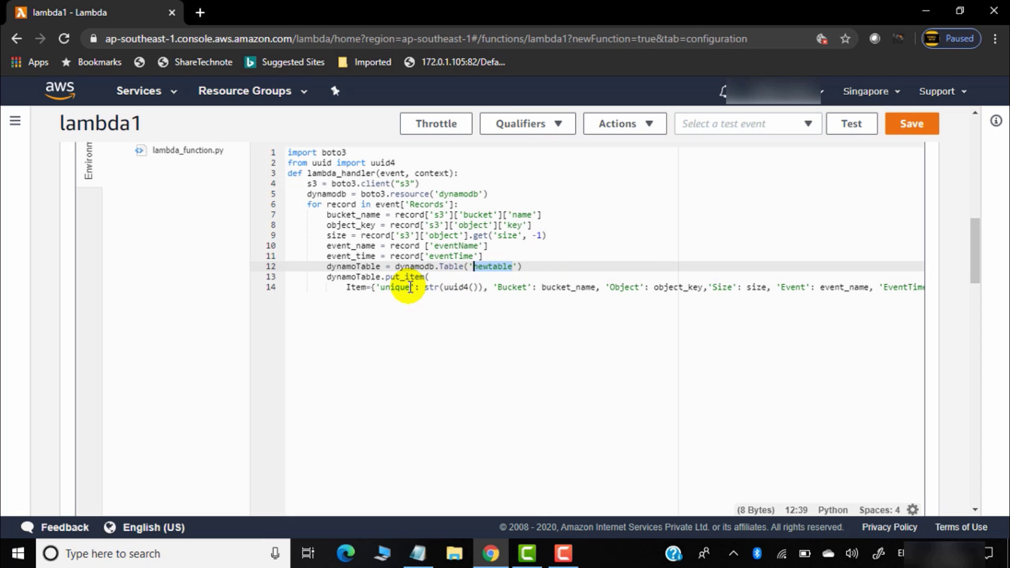
left_click_drag(410, 287, 384, 287)
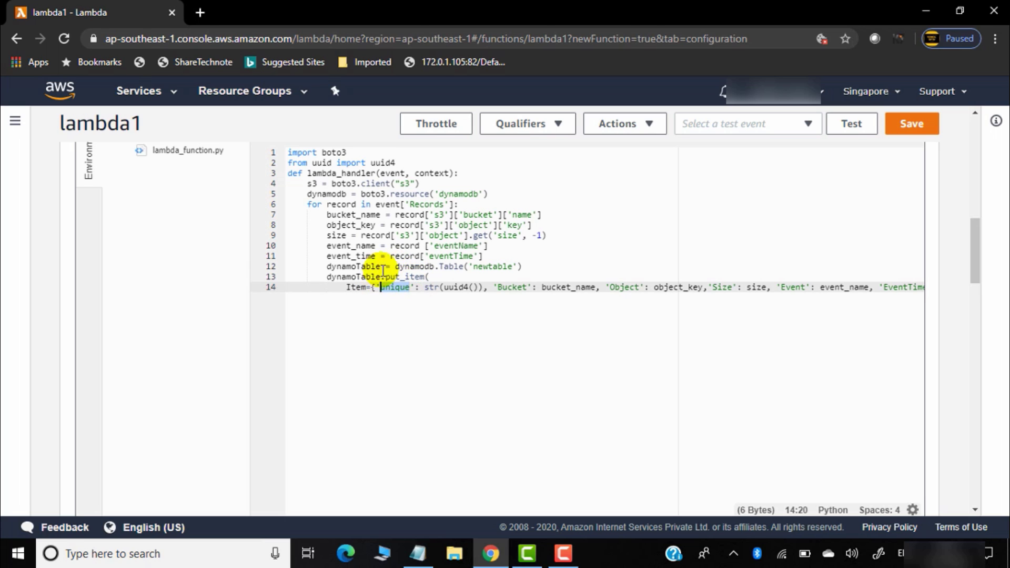
key("End")
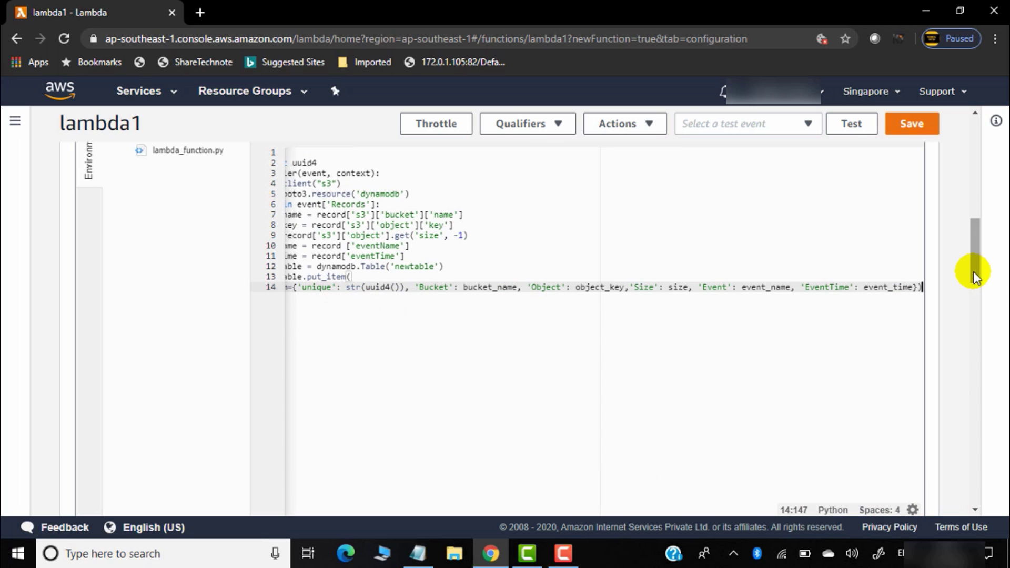
mouse_move(974, 270)
left_mouse_down()
mouse_move(973, 300)
mouse_move(977, 286)
left_mouse_up()
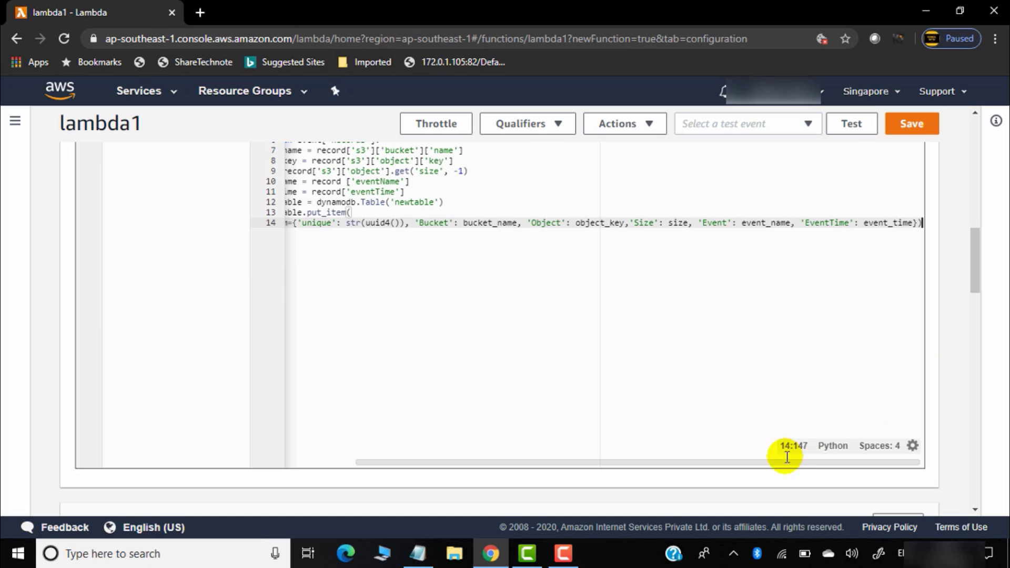
left_click_drag(766, 462, 669, 476)
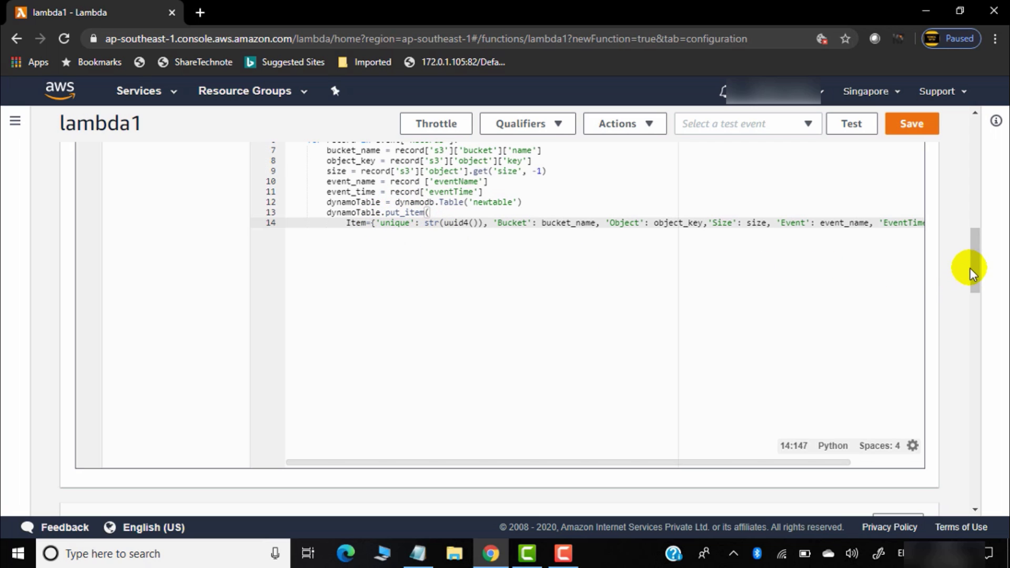
Check the pasted code in lambda1's inline editor against the handler setting and save the function
left_click_drag(972, 273, 972, 257)
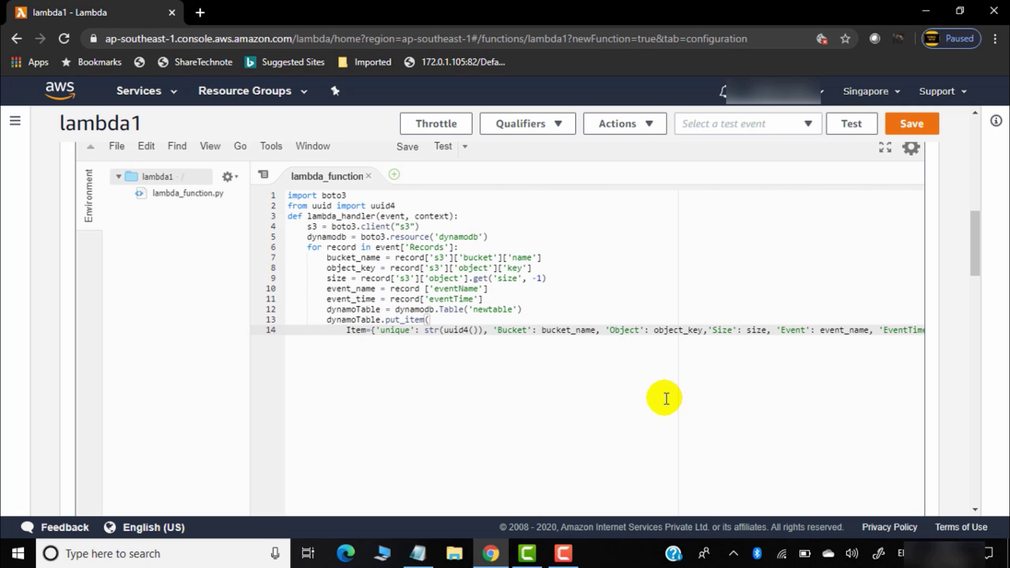
scroll(976, 253, "up", 2)
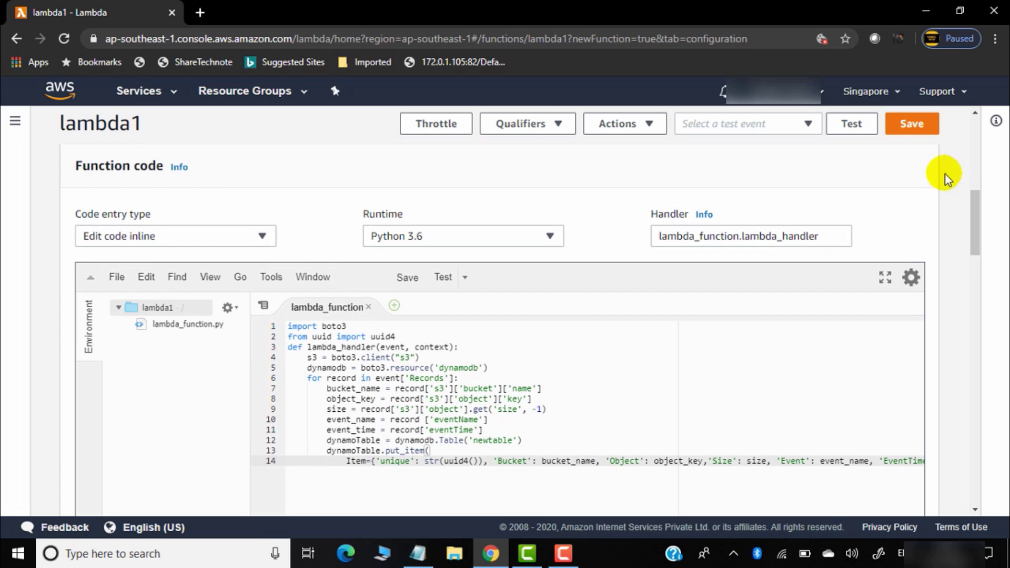
left_click(909, 126)
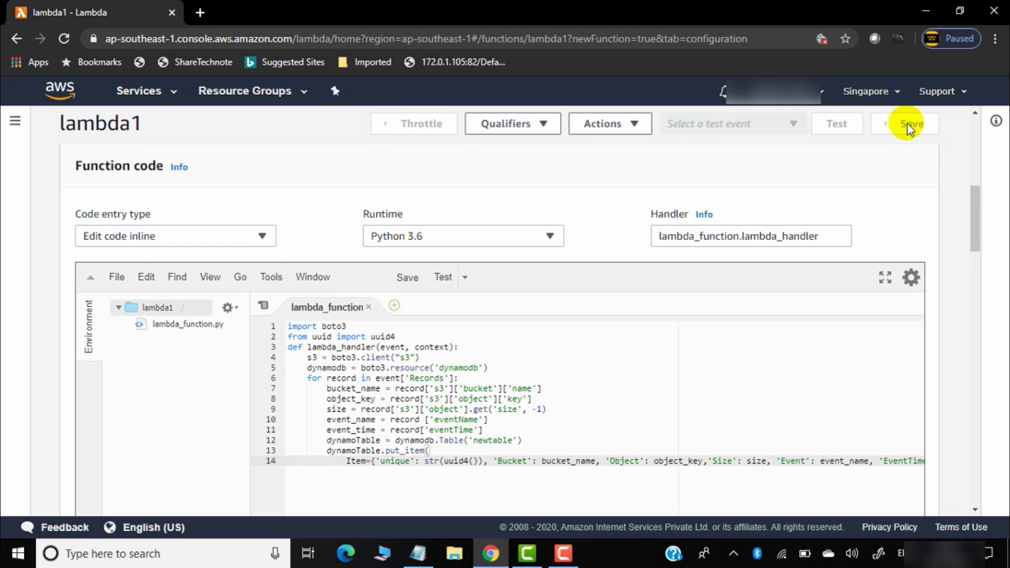
Open lambda1's basic settings for editing and try a timeout of 15 min 0 sec
left_click_drag(974, 214, 977, 361)
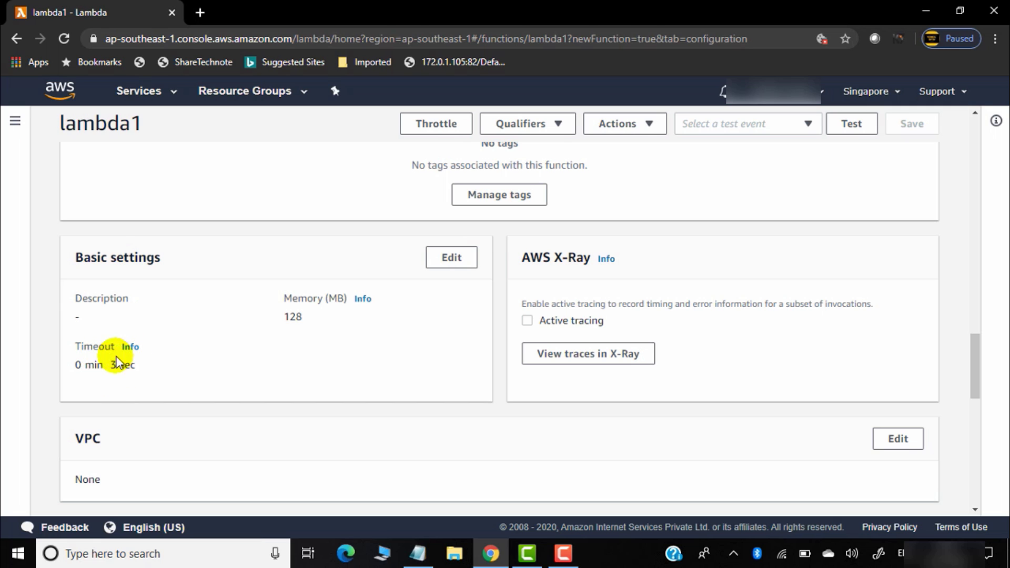
left_click(452, 259)
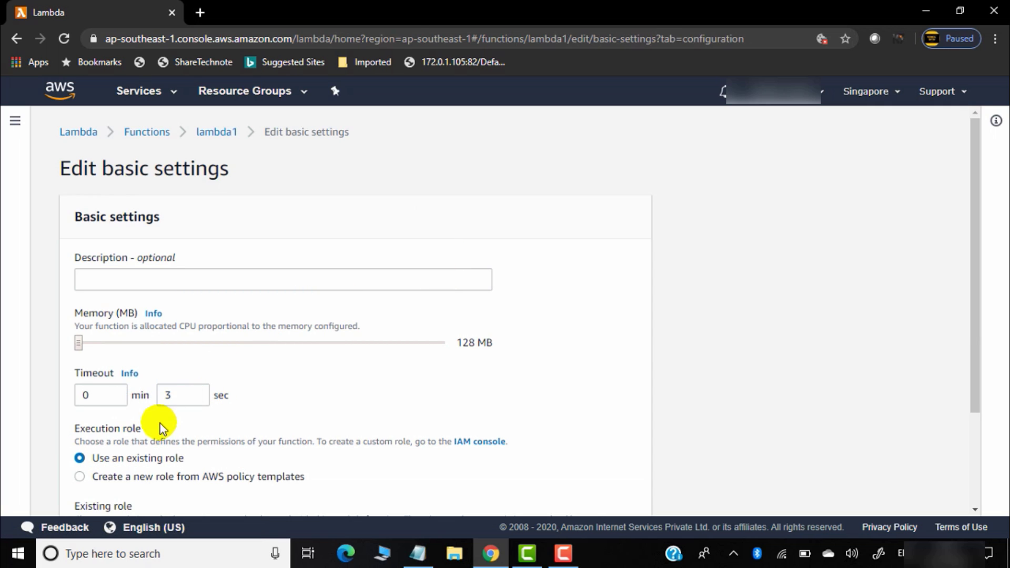
scroll(161, 427, "down", 2)
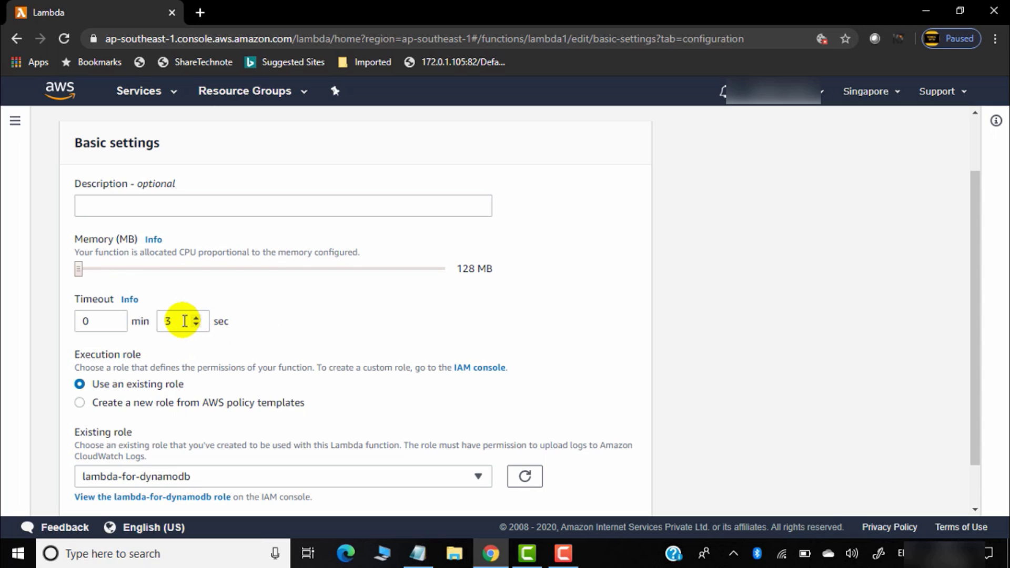
left_click(113, 319)
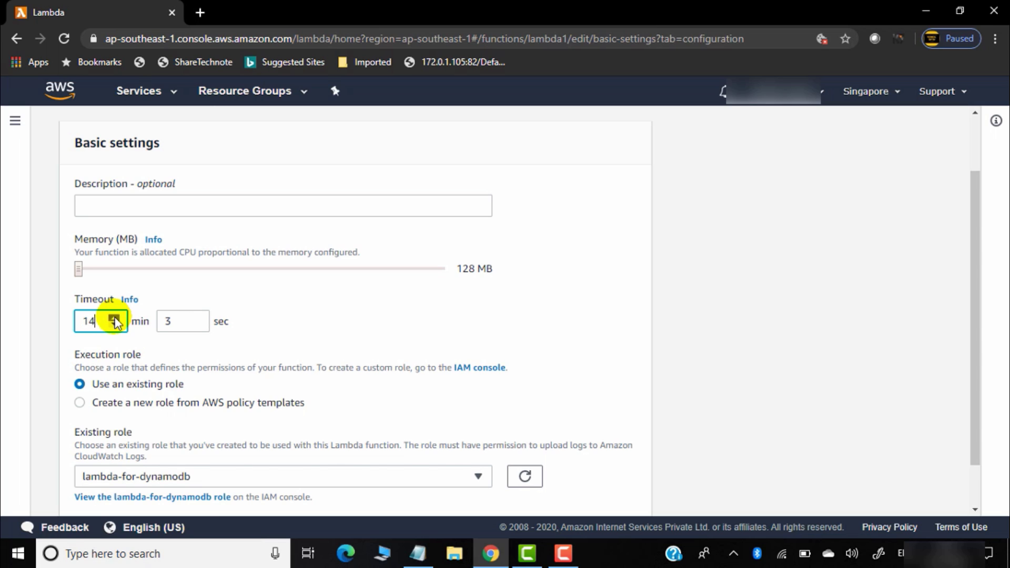
left_click(114, 319)
left_click(114, 320)
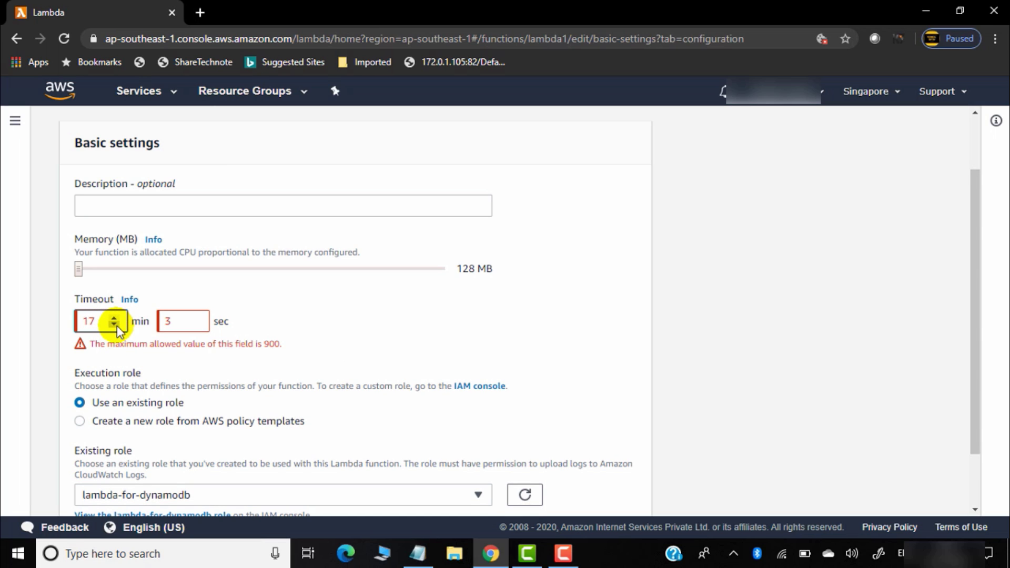
left_click(177, 320)
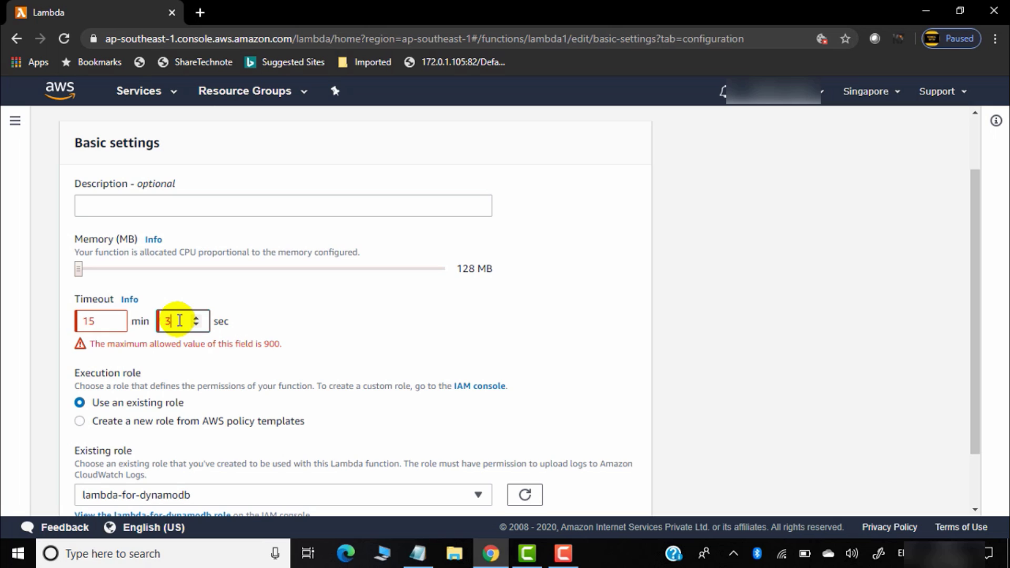
key("BackSpace")
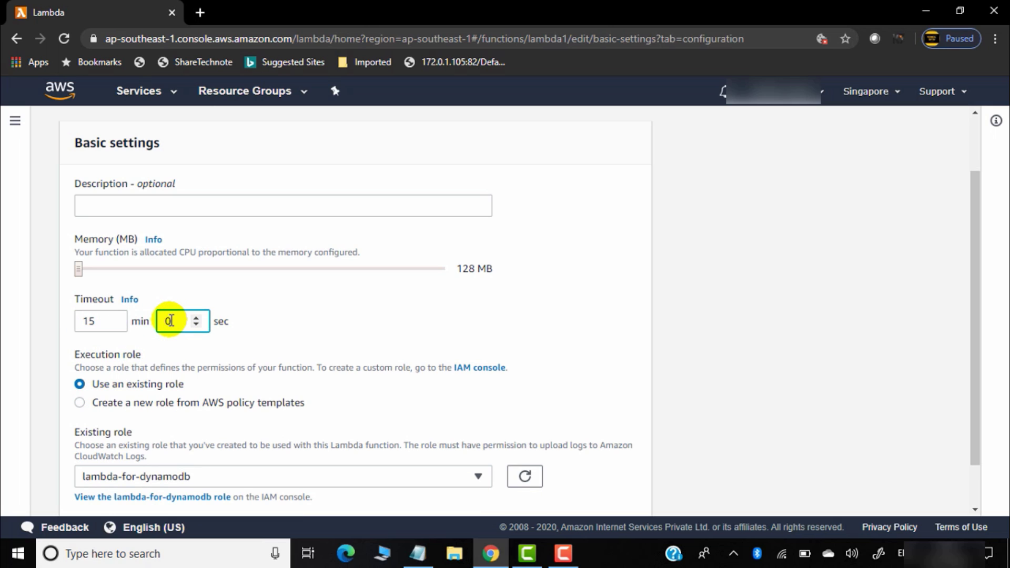
Try a timeout of 16 minutes, then return the timeout to 0 min 3 sec
left_click(114, 317)
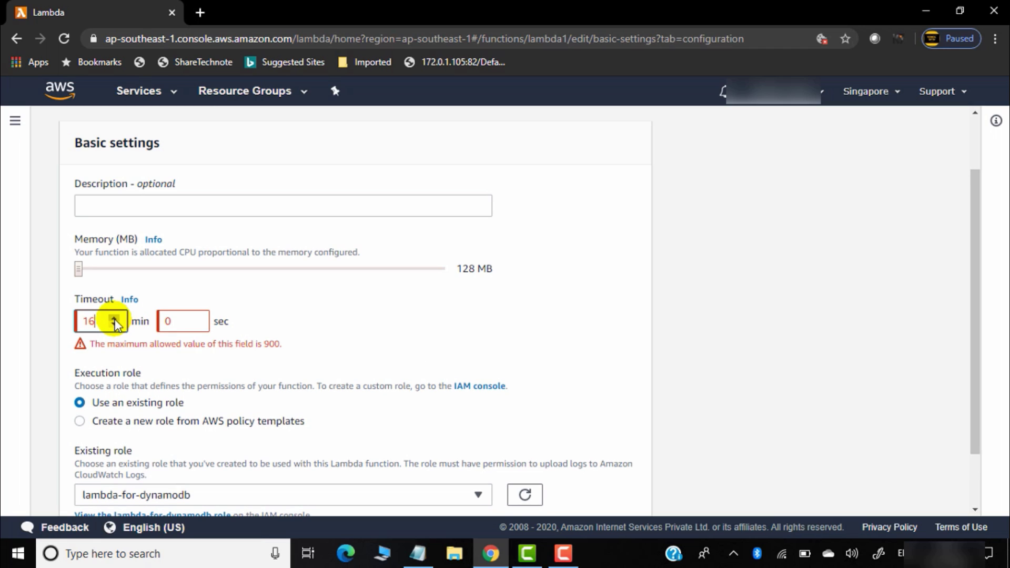
left_click(114, 325)
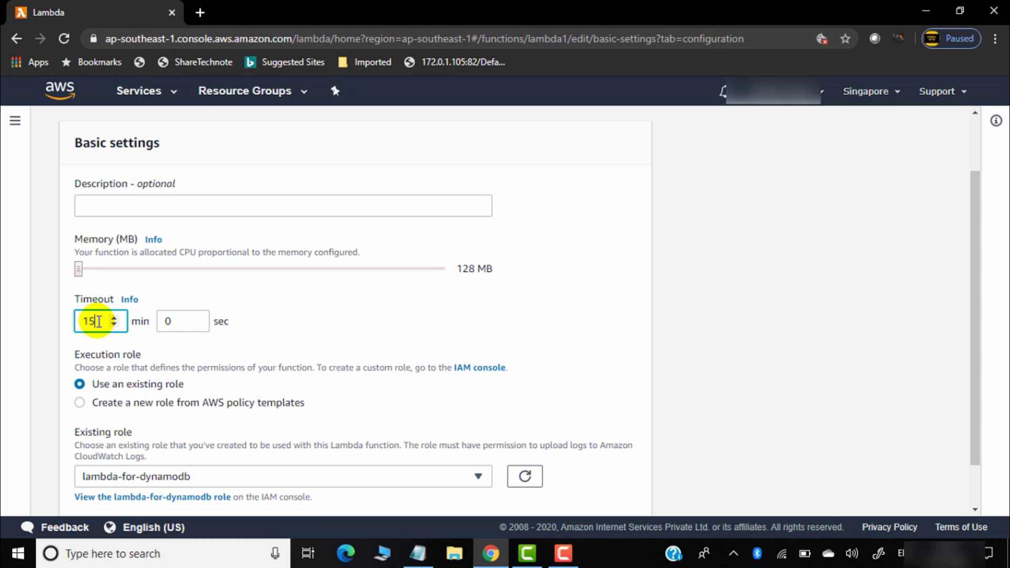
key("BackSpace")
left_click(176, 322)
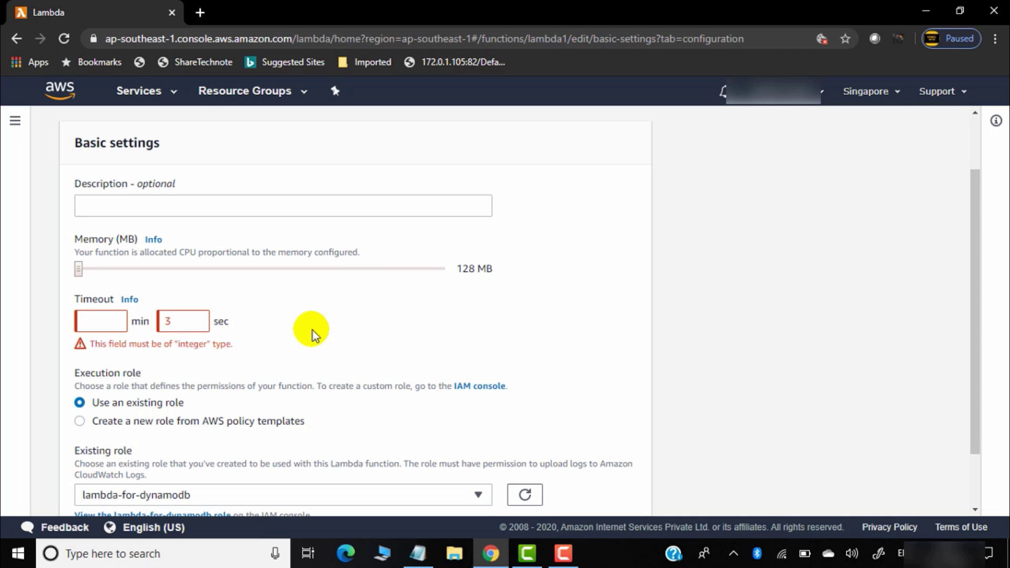
key("shift+Tab")
type("0")
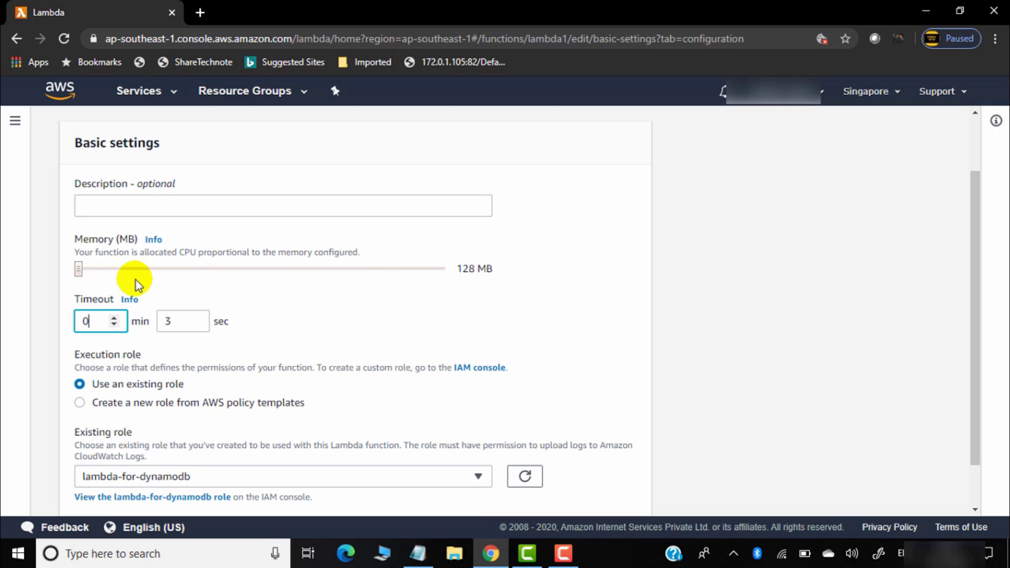
Try the memory at 3008 MB, return it to 128 MB, and leave the basic settings without saving
left_click_drag(79, 270, 463, 285)
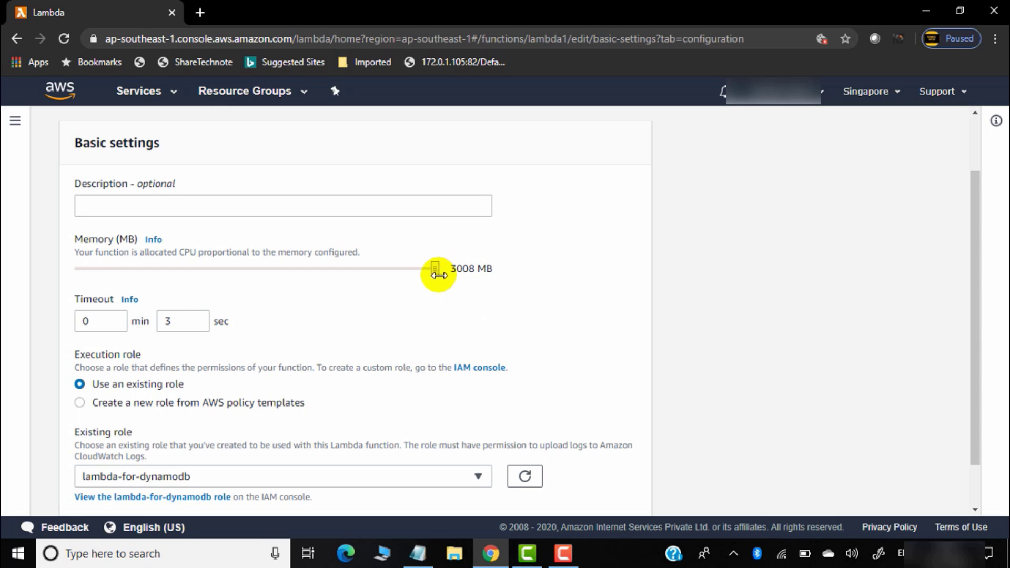
left_click_drag(434, 270, 67, 273)
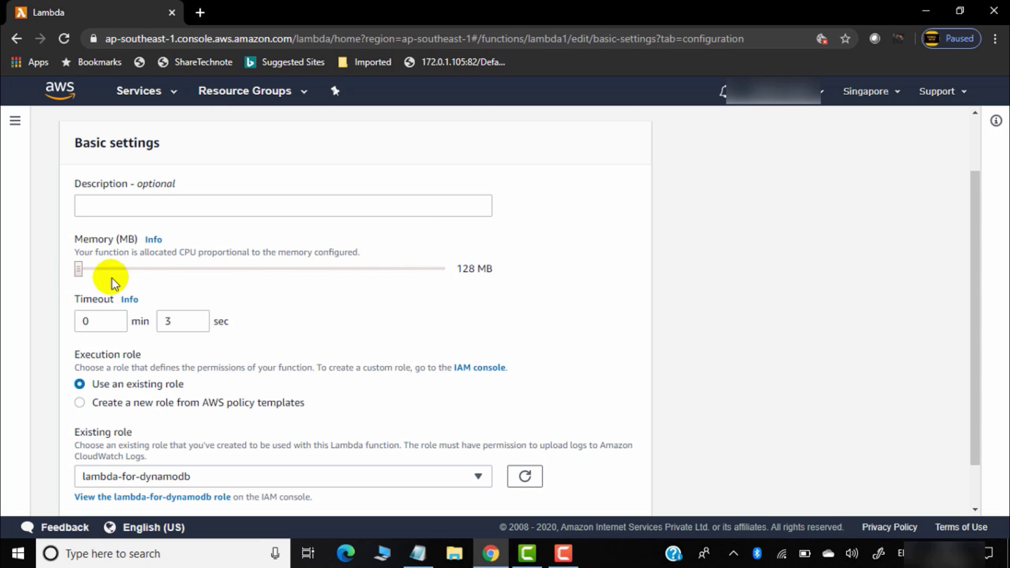
scroll(377, 331, "down", 1)
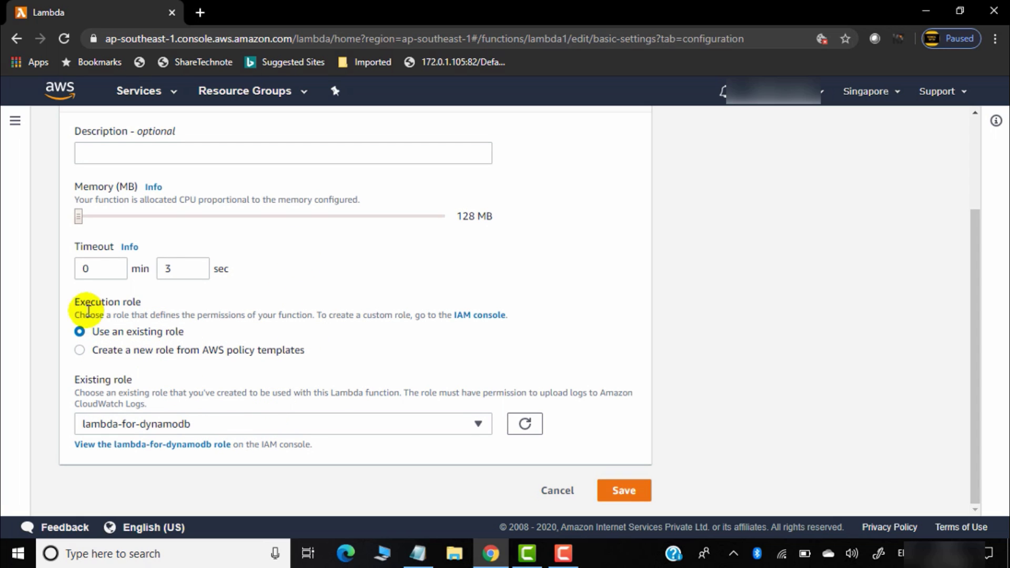
scroll(286, 352, "up", 3)
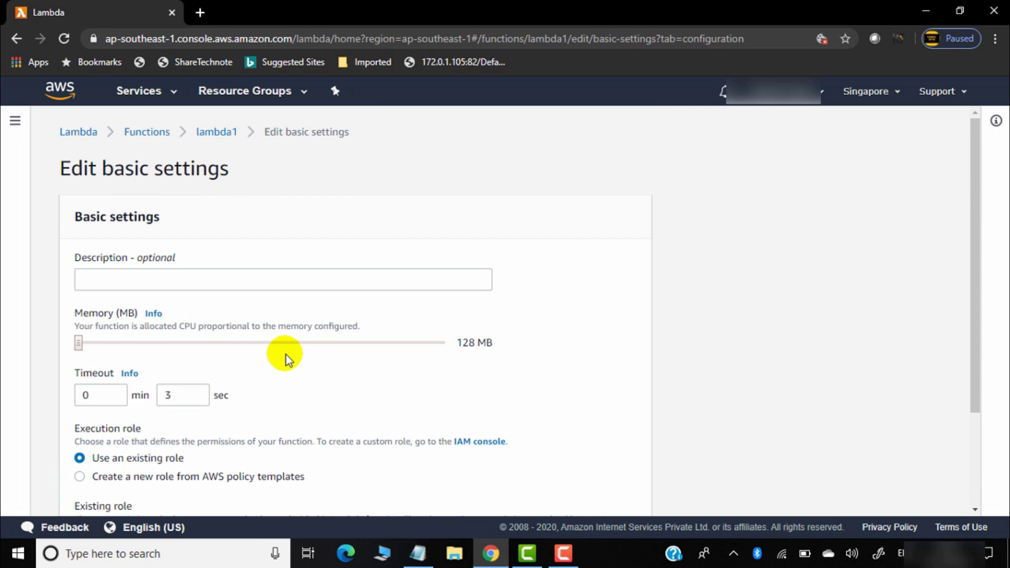
scroll(522, 478, "down", 3)
left_click(558, 492)
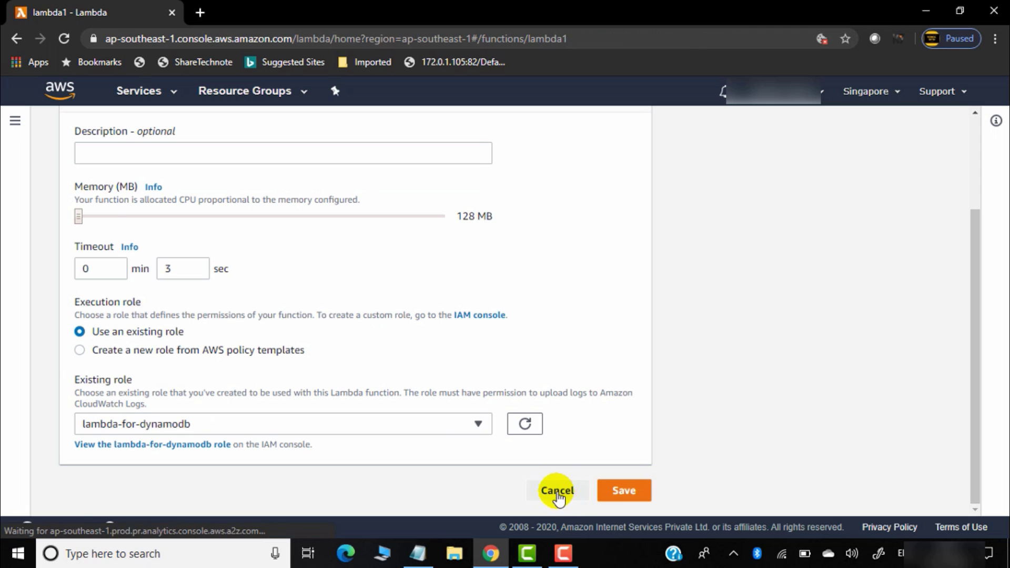
scroll(594, 371, "down", 5)
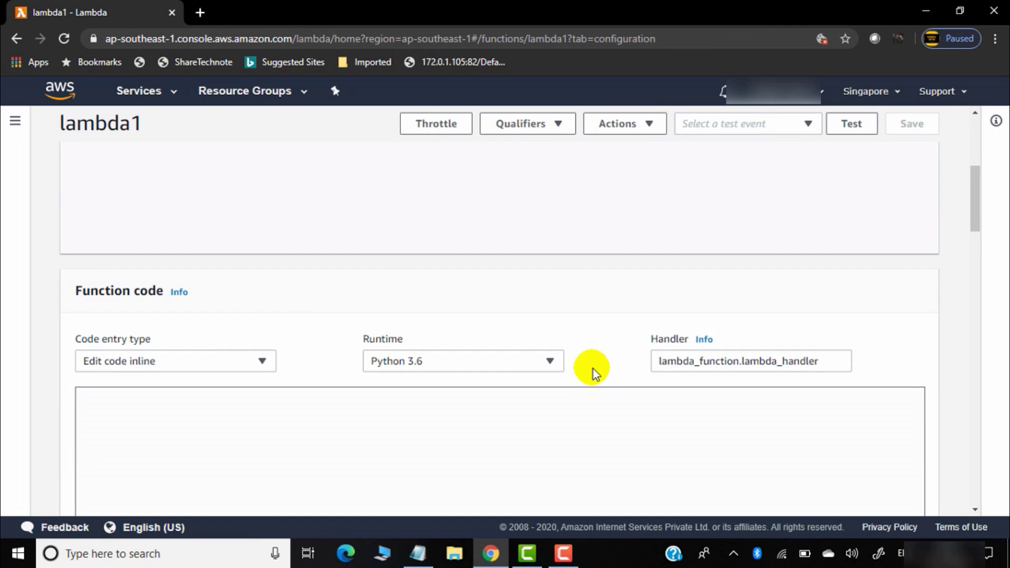
scroll(589, 387, "down", 3)
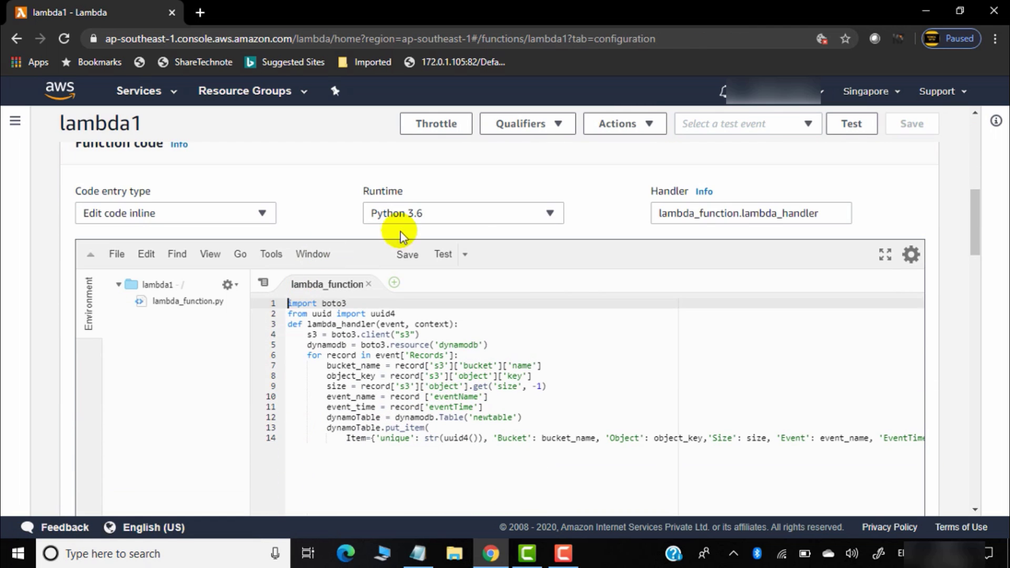
scroll(716, 293, "up", 6)
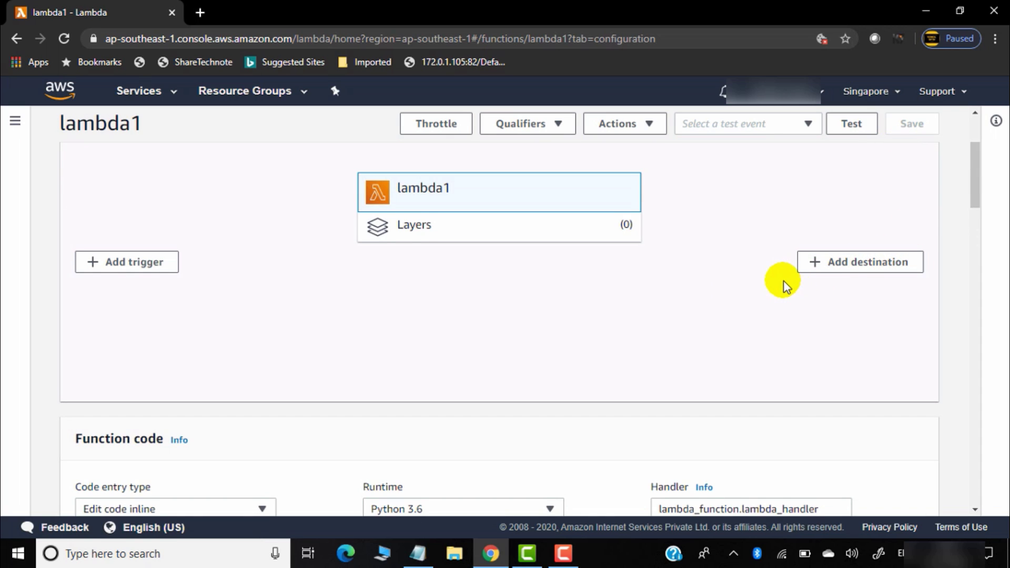
scroll(784, 281, "up", 2)
scroll(700, 357, "up", 2)
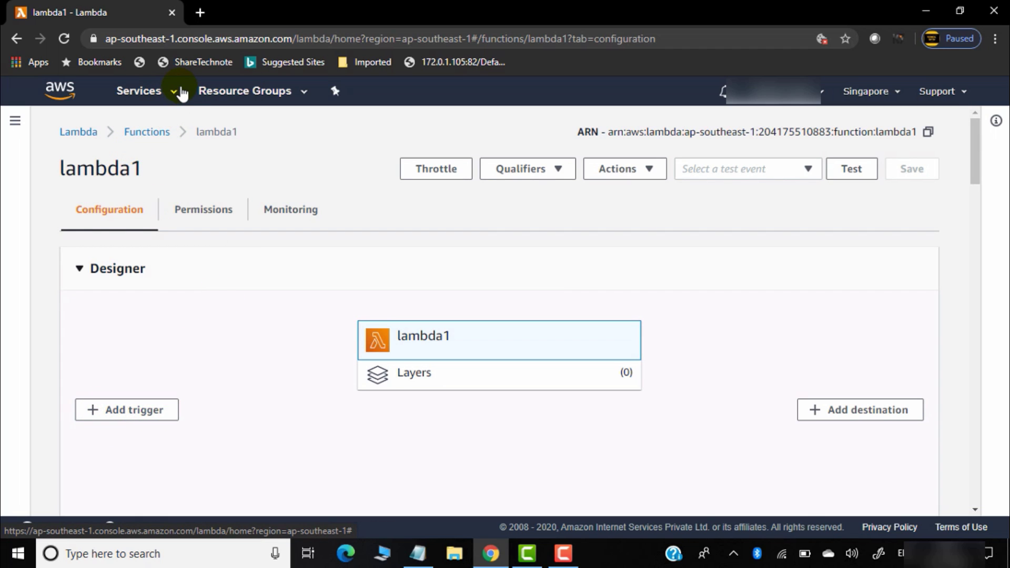
Go to the S3 service, start a new bucket, and enter a unique lowercase bucket name
left_click(168, 98)
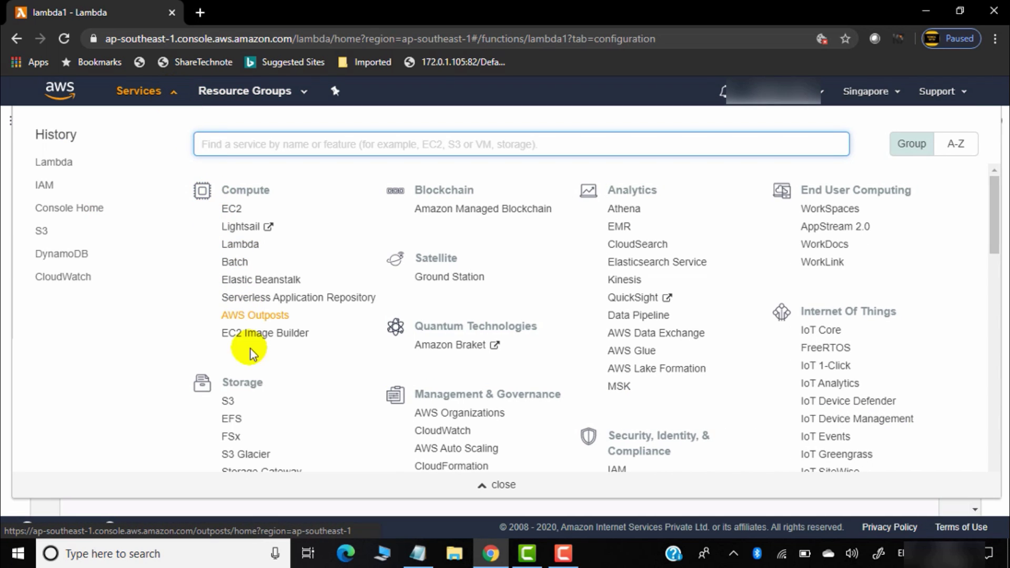
left_click(227, 403)
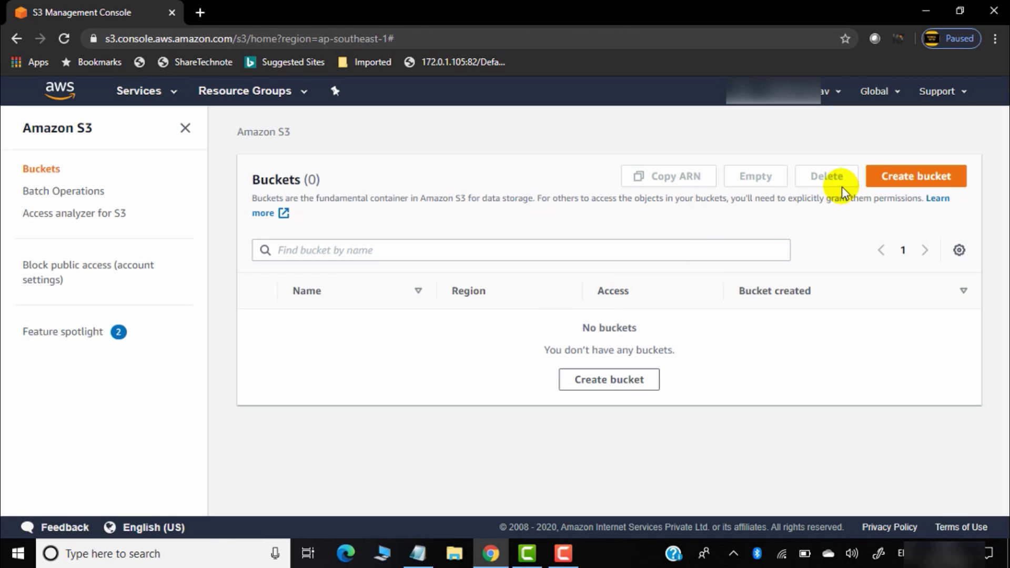
left_click(919, 178)
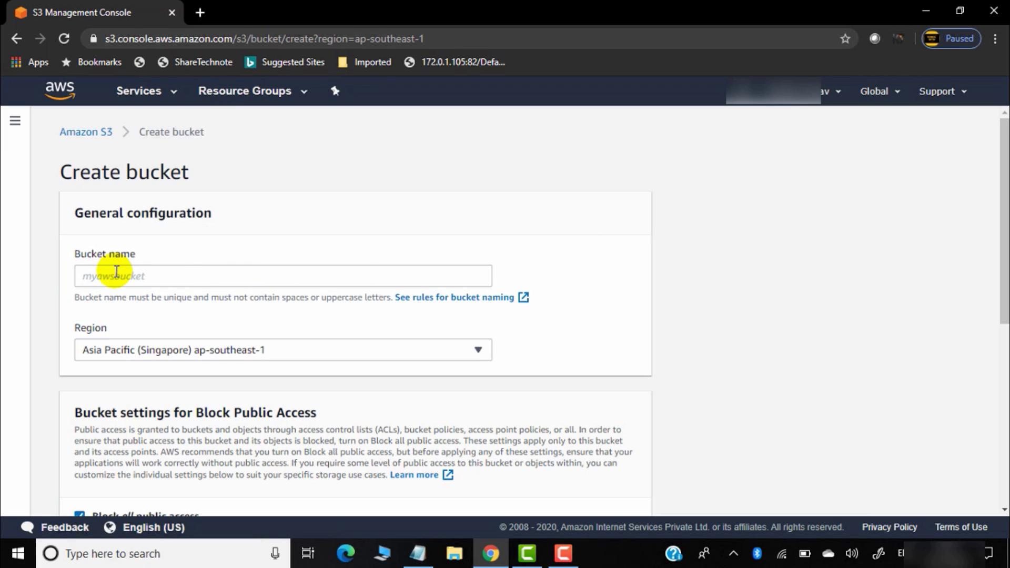
left_click(120, 272)
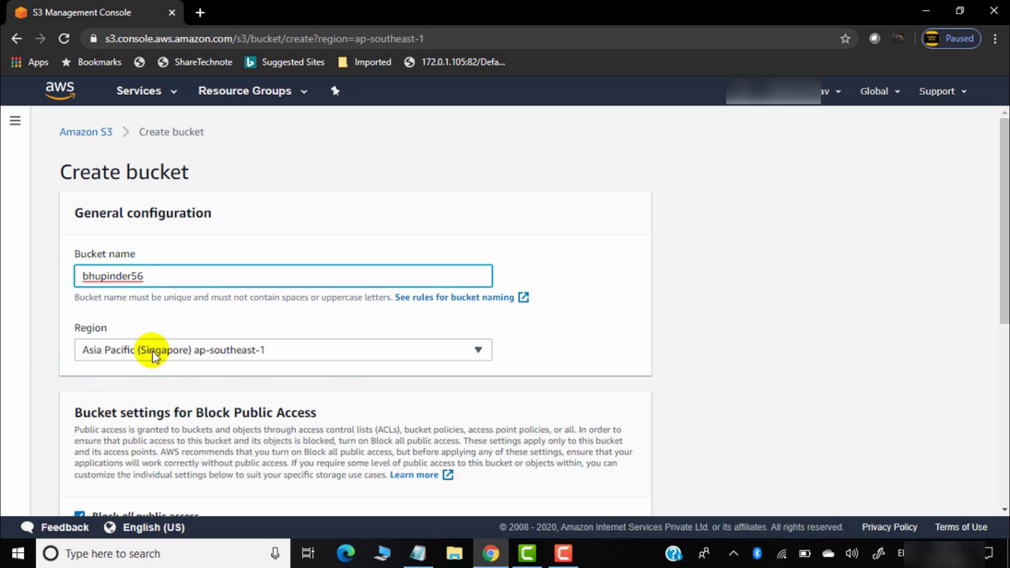
Turn off Block all public access, acknowledge the public access risk, and create the bucket
scroll(256, 385, "down", 1)
scroll(256, 385, "down", 3)
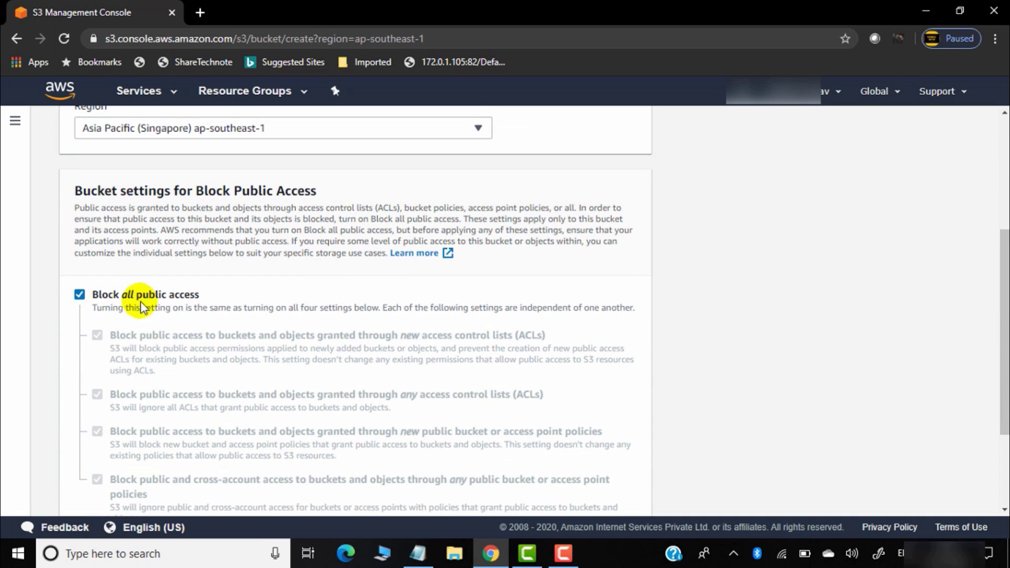
left_click(79, 296)
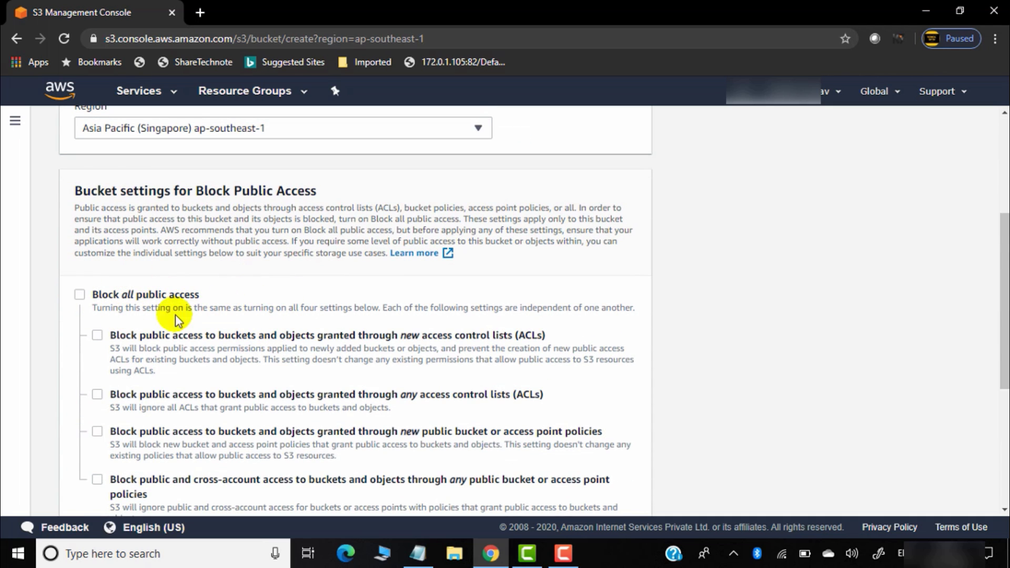
scroll(116, 315, "down", 5)
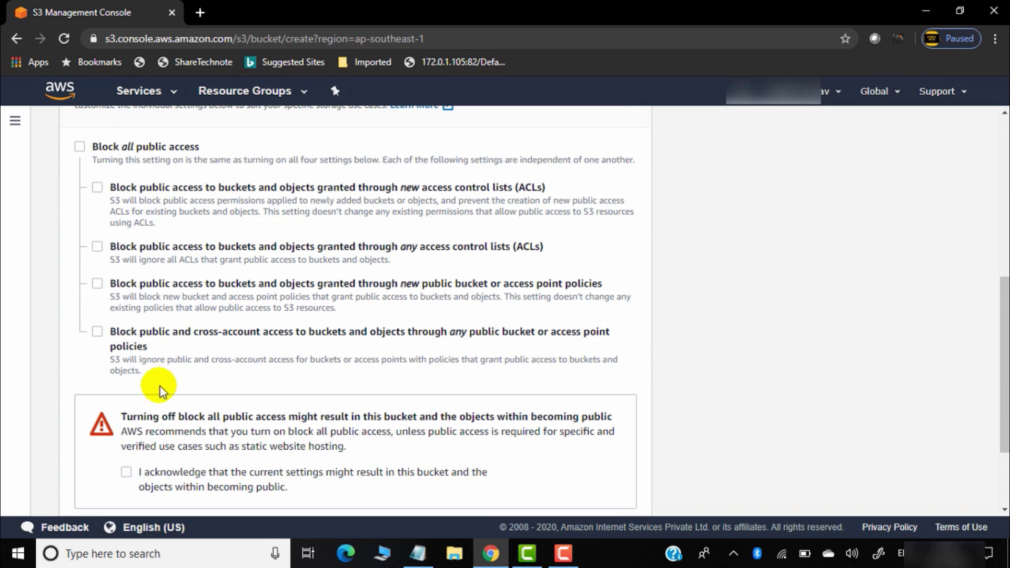
left_click(126, 355)
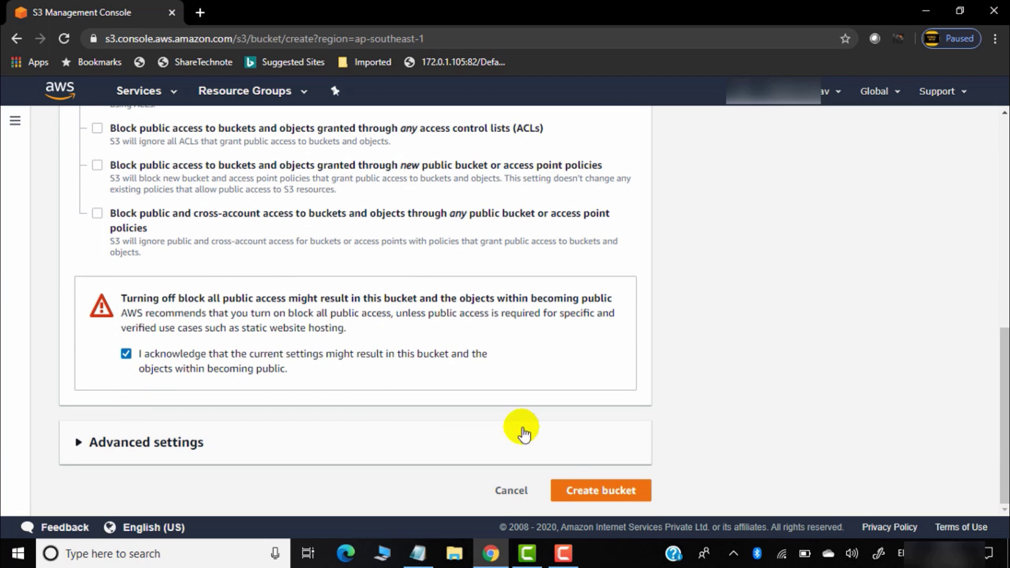
left_click(596, 493)
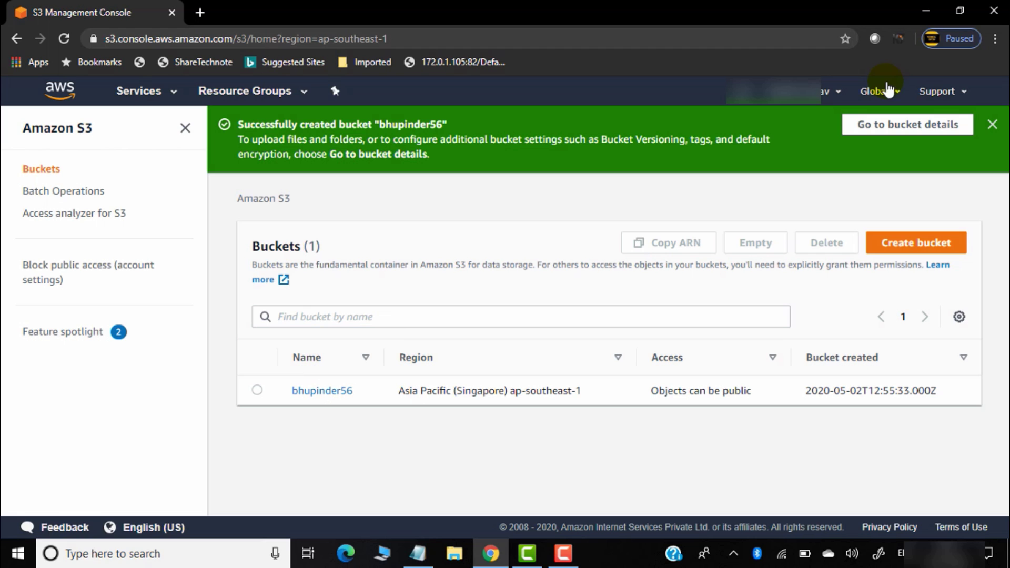
left_click(993, 126)
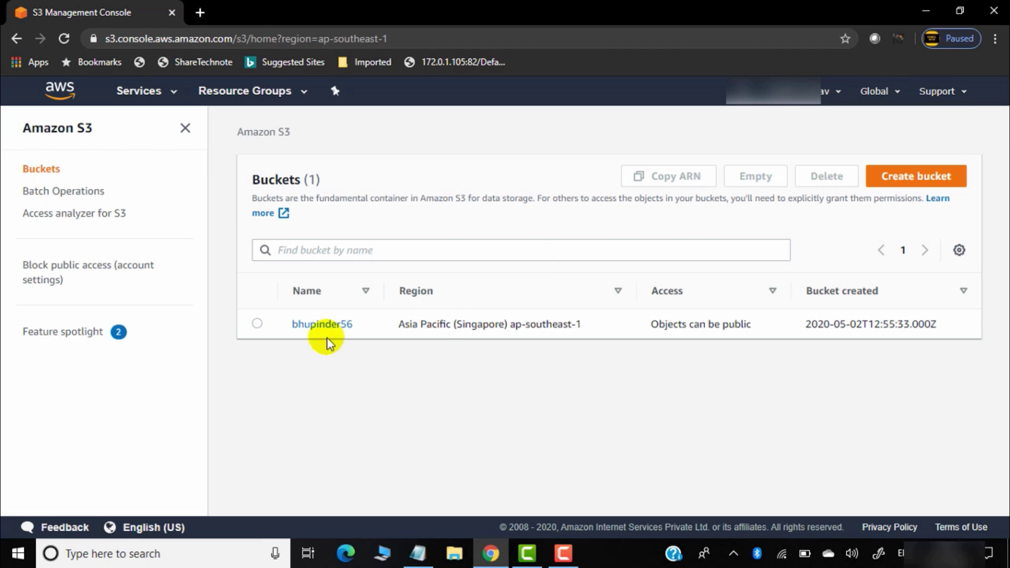
Go to the Lambda service, open the lambda1 function, and start adding a trigger with S3 as its source
left_click(171, 94)
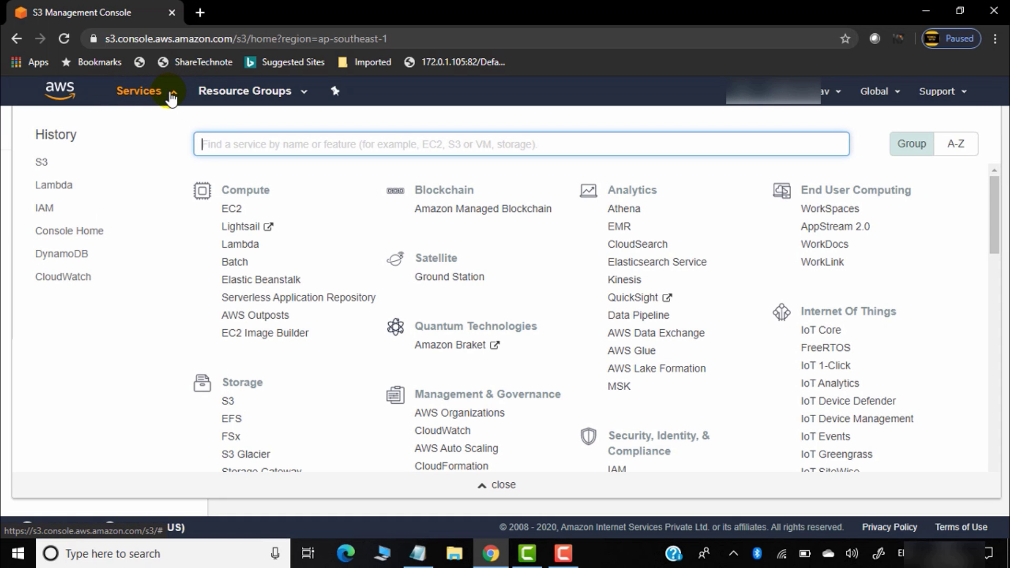
left_click(238, 245)
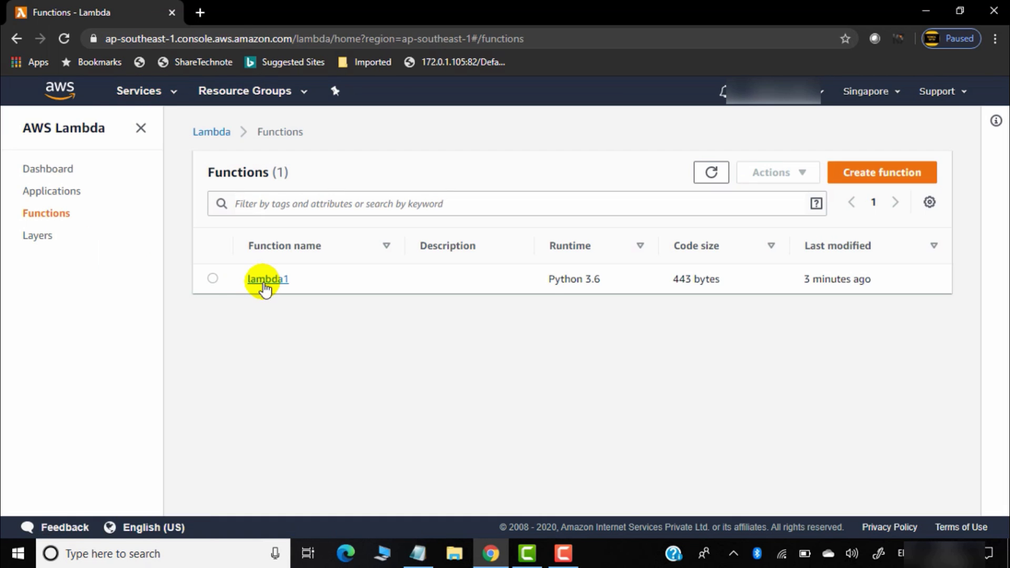
left_click(266, 284)
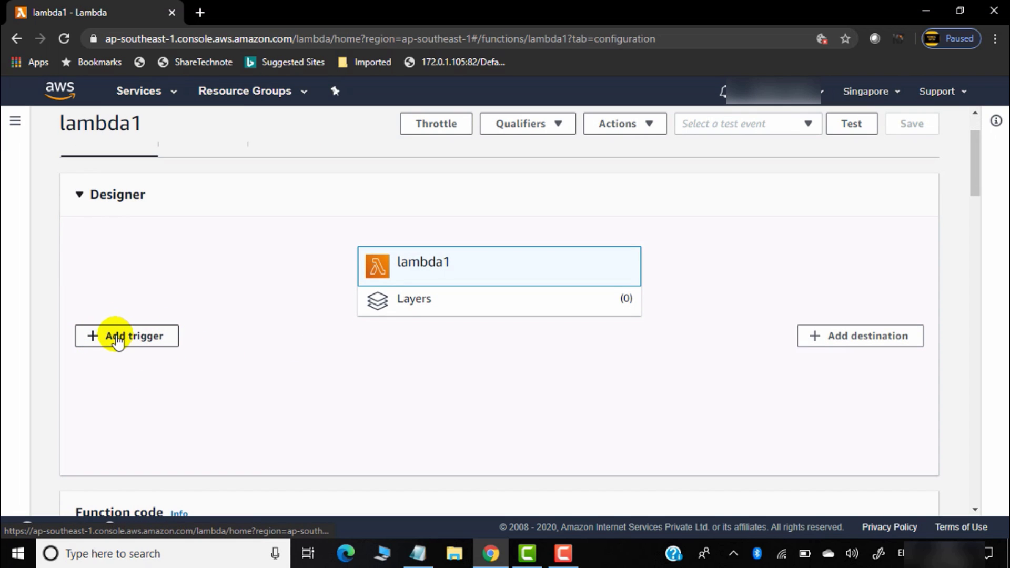
left_click(128, 342)
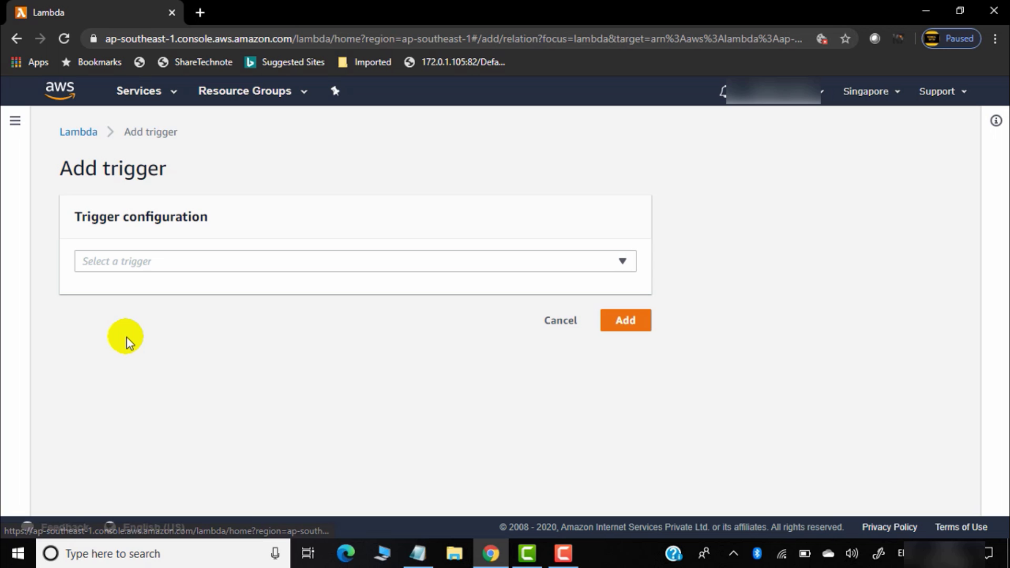
left_click(168, 263)
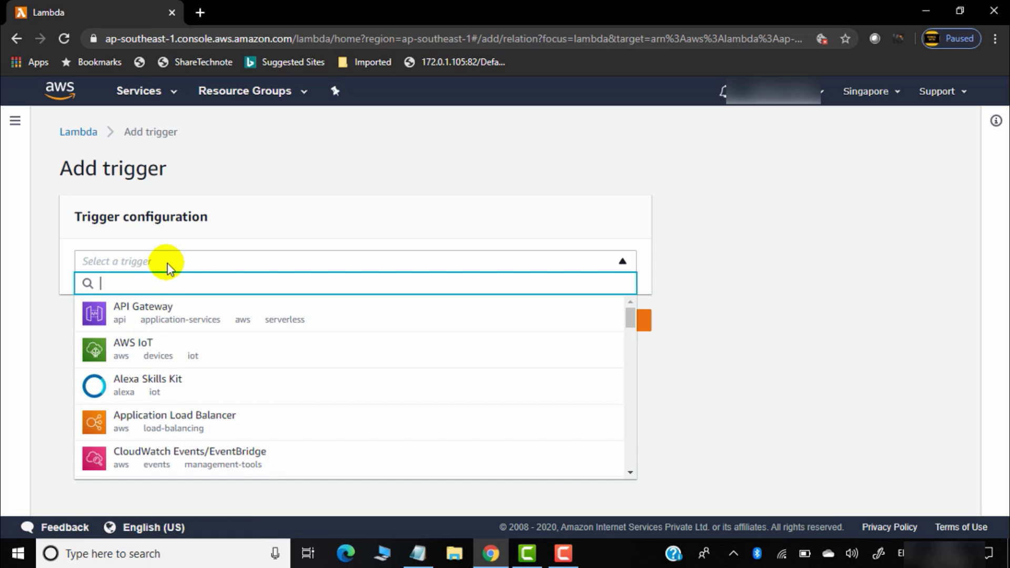
type("s3")
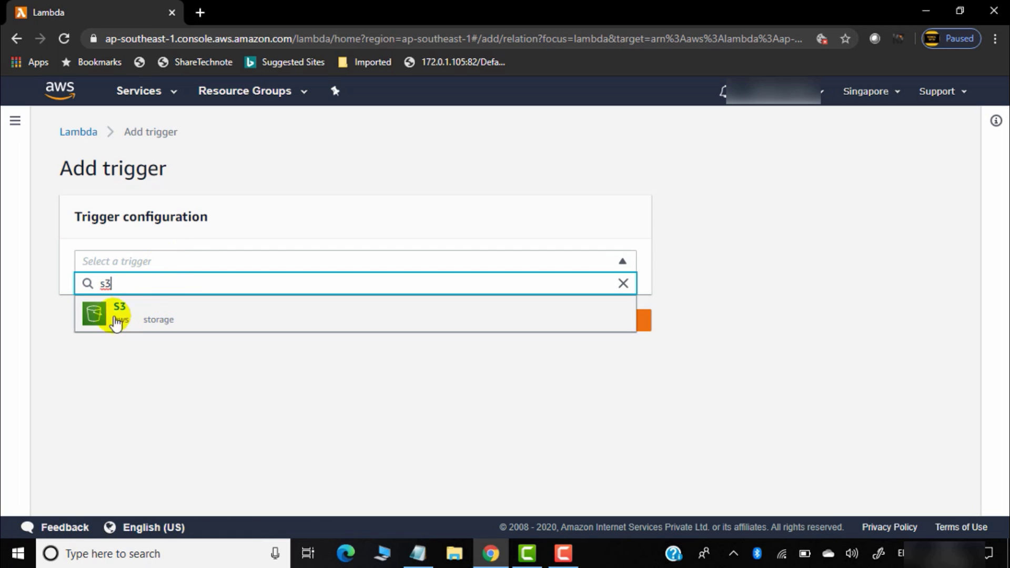
left_click(188, 323)
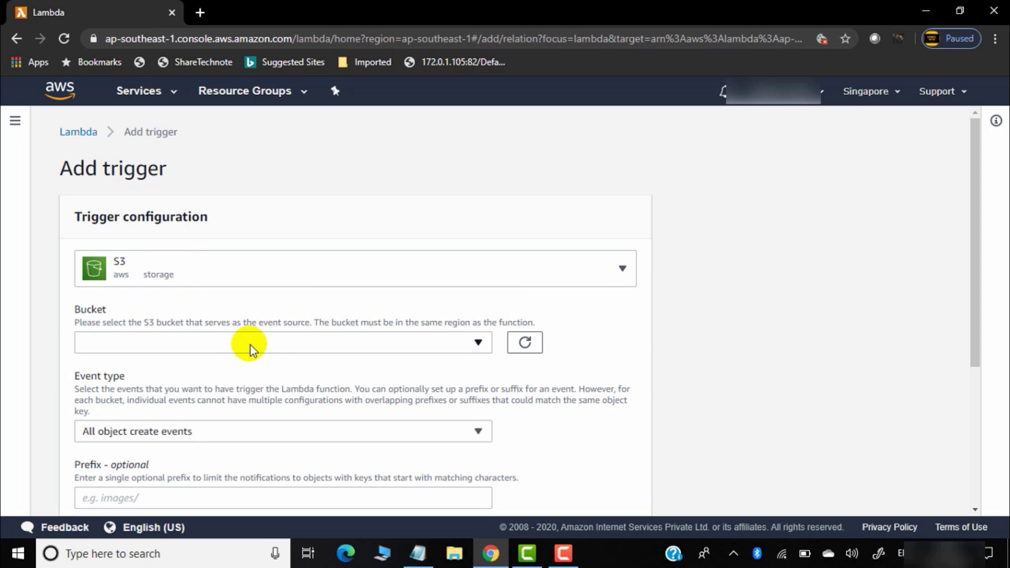
Choose the newly created S3 bucket as the trigger's event source
left_click(419, 340)
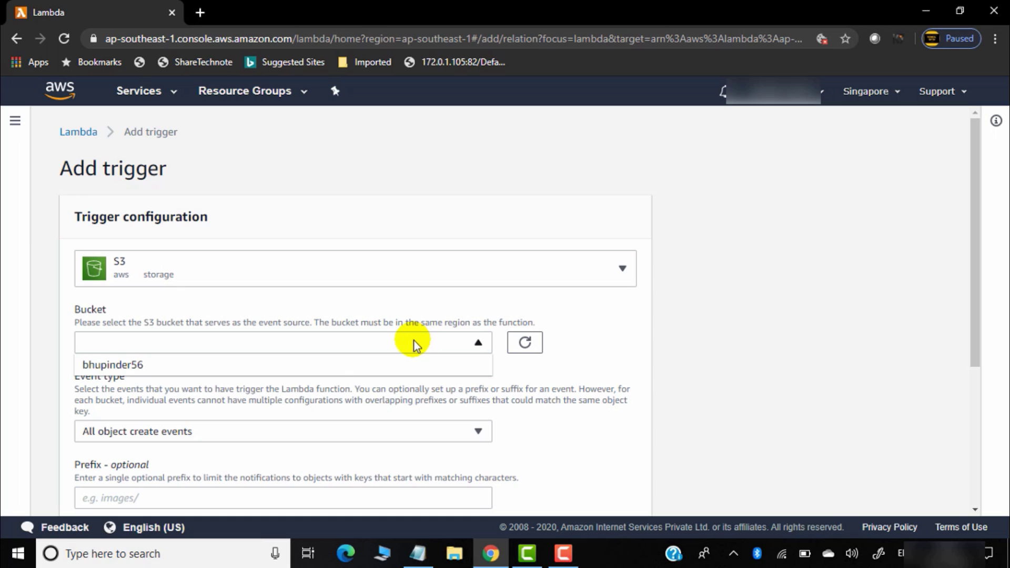
left_click(145, 368)
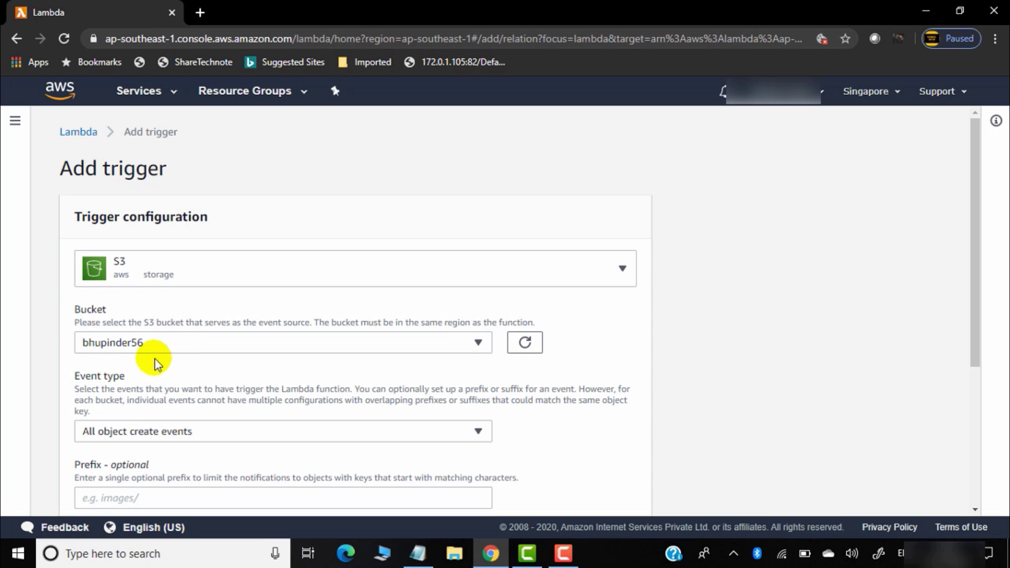
Try PUT as the trigger's event type, look through the other event types, and return to All object create events
scroll(152, 389, "down", 1)
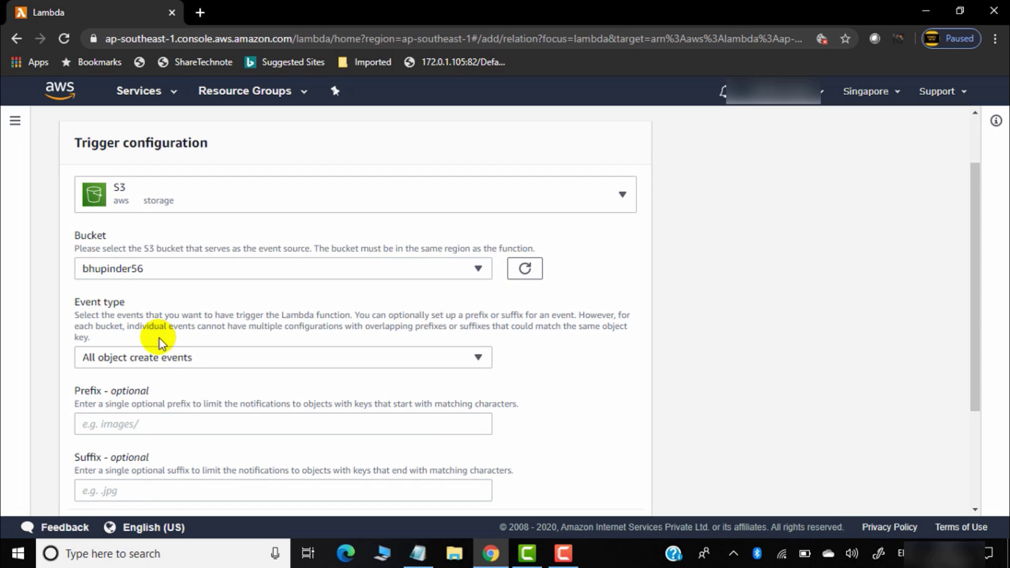
left_click(267, 355)
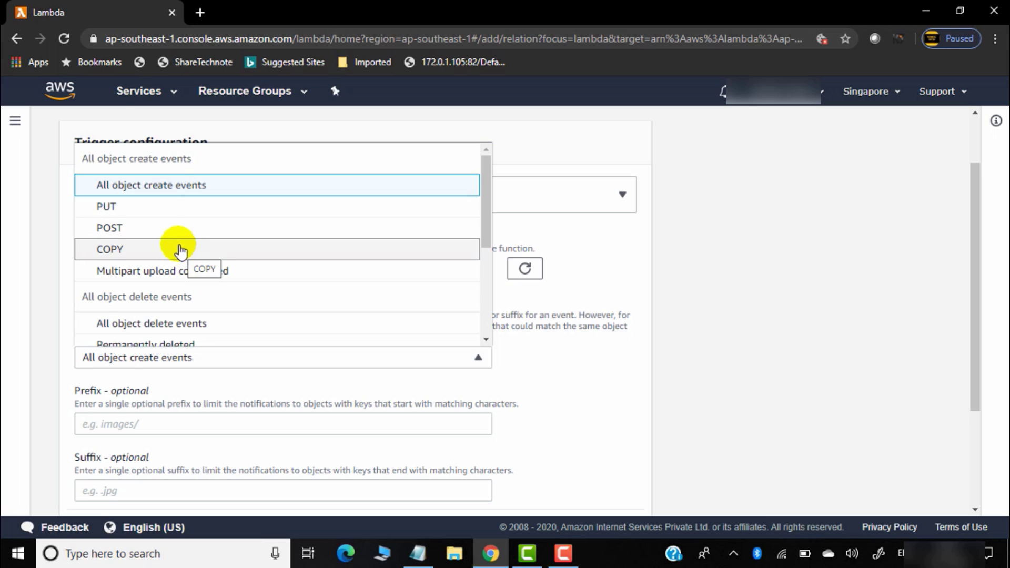
left_click(163, 211)
left_click(194, 355)
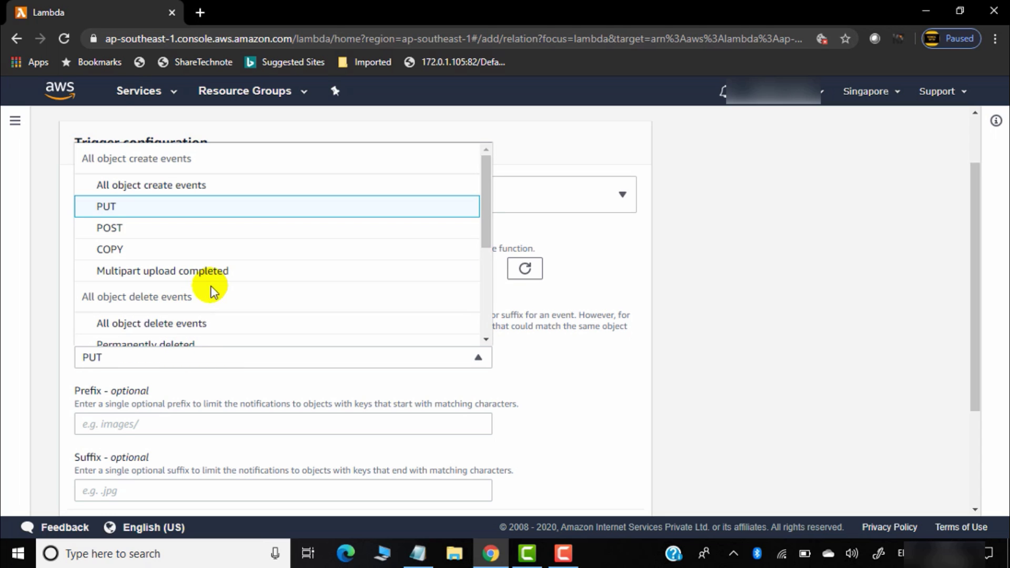
scroll(212, 291, "down", 3)
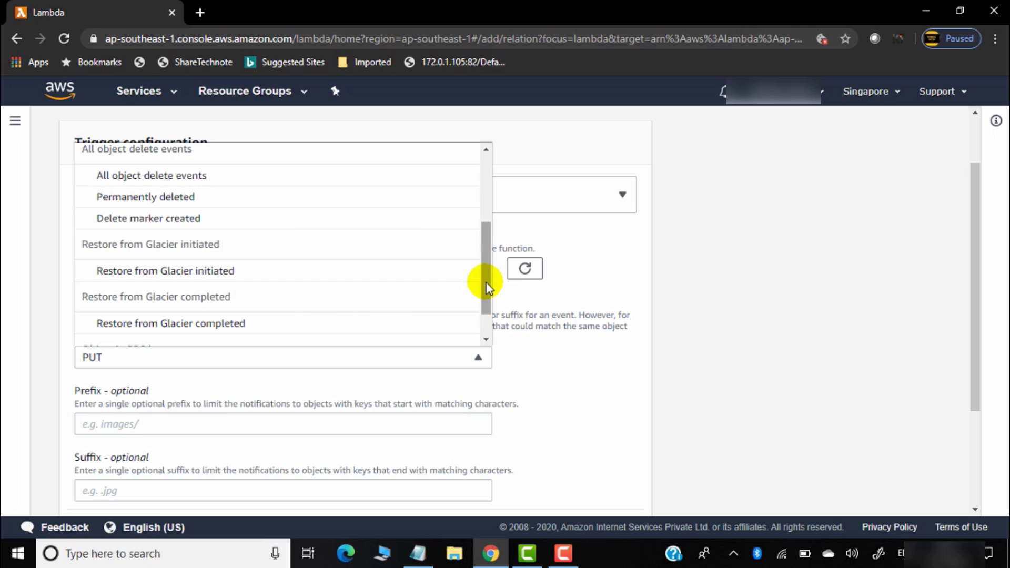
left_click_drag(487, 283, 485, 190)
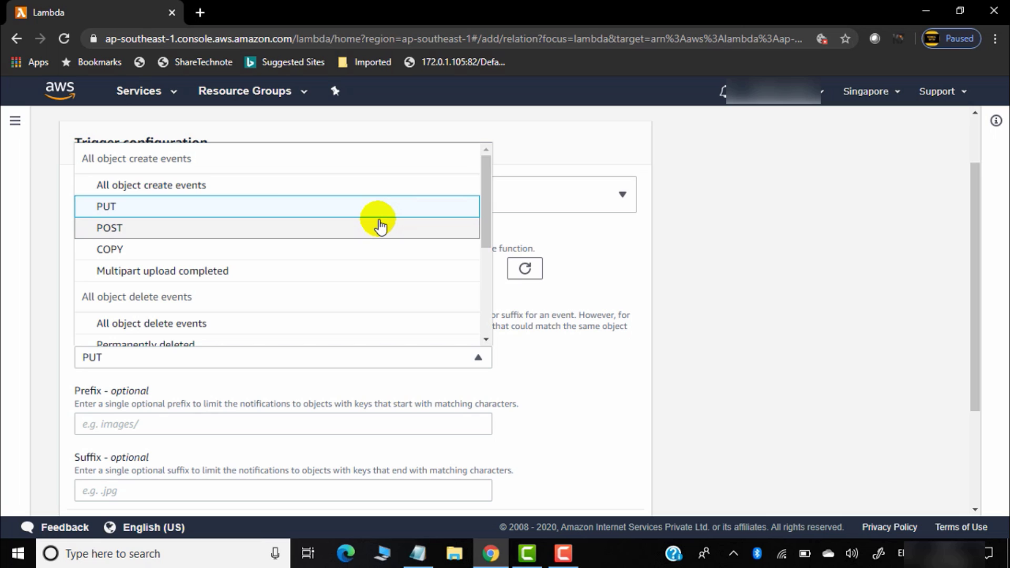
left_click(216, 192)
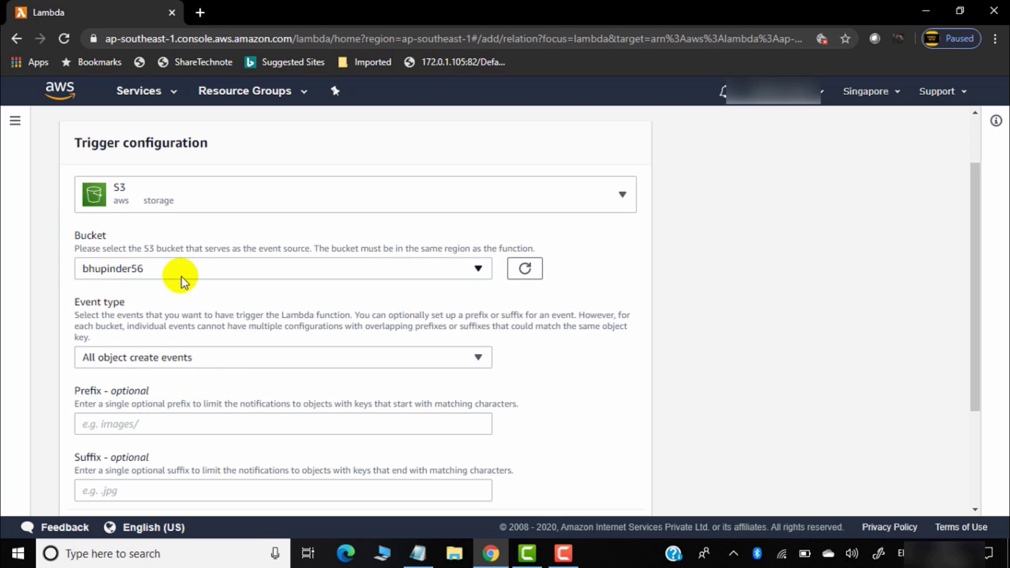
Leave the prefix and suffix empty, keep the trigger enabled, and add it to the function
scroll(141, 354, "down", 1)
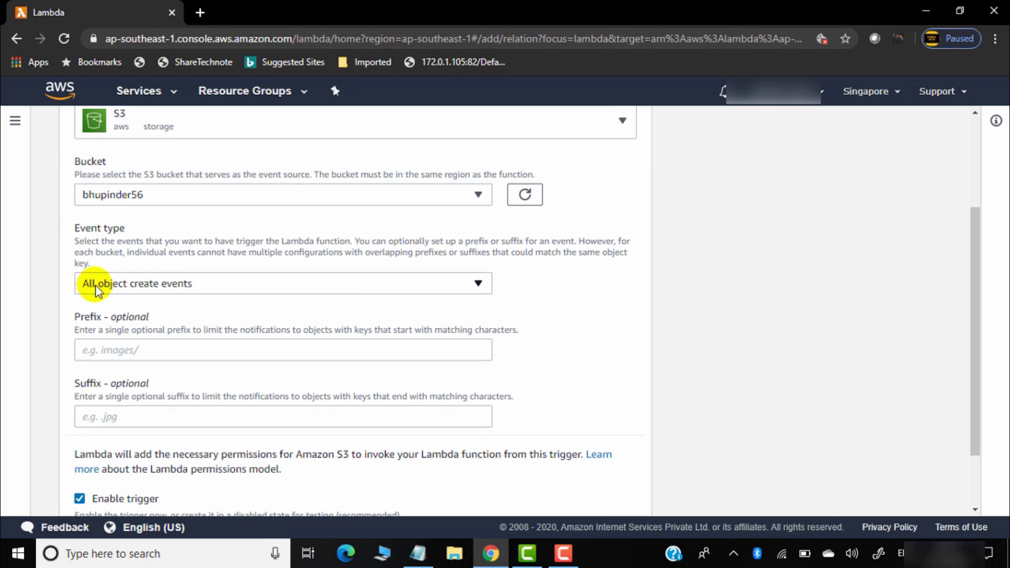
scroll(204, 289, "down", 1)
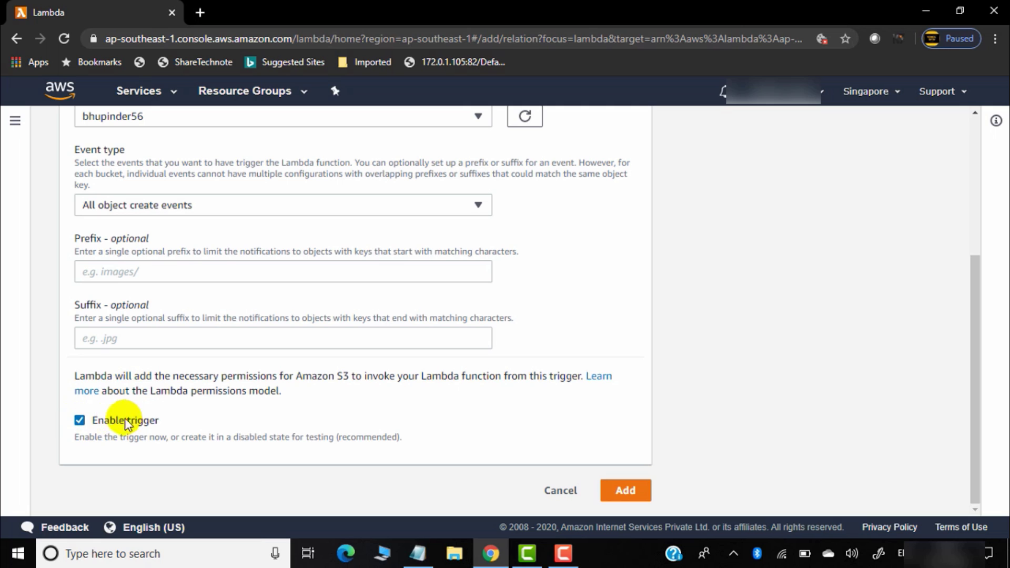
left_click(623, 495)
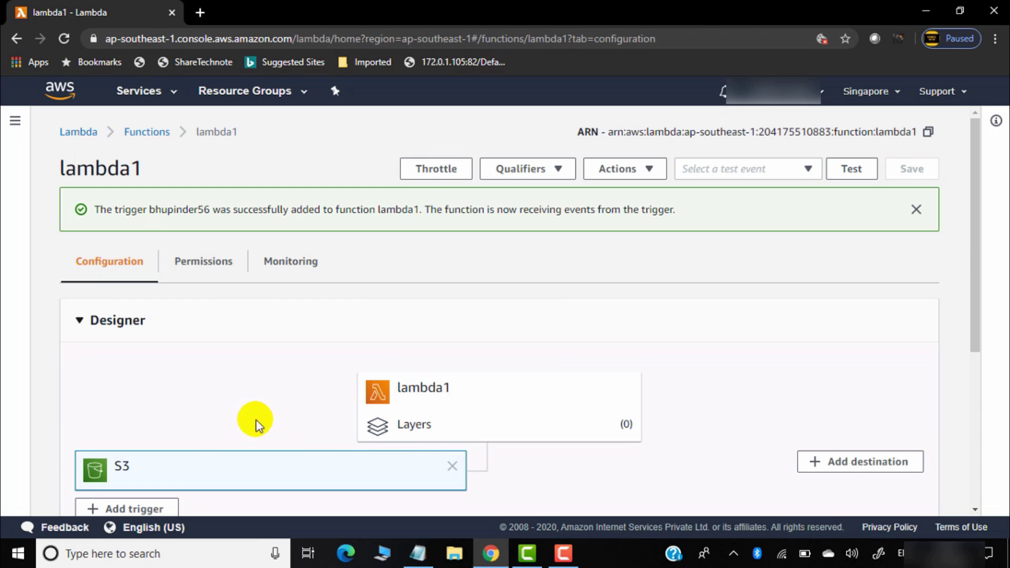
Examine the added S3 trigger's details and the inline code of the lambda1 function on its configuration page
scroll(255, 421, "down", 2)
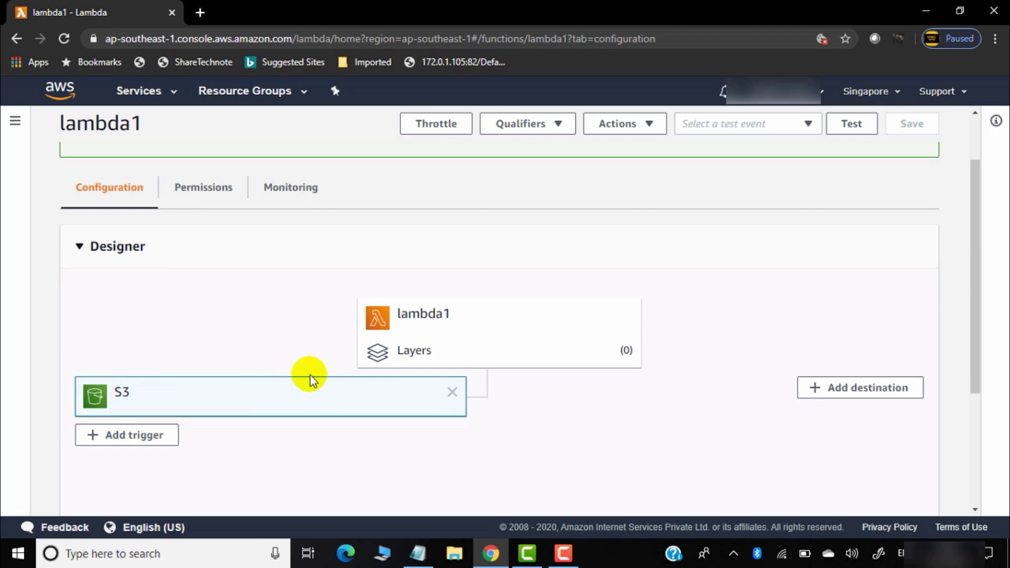
scroll(286, 376, "up", 2)
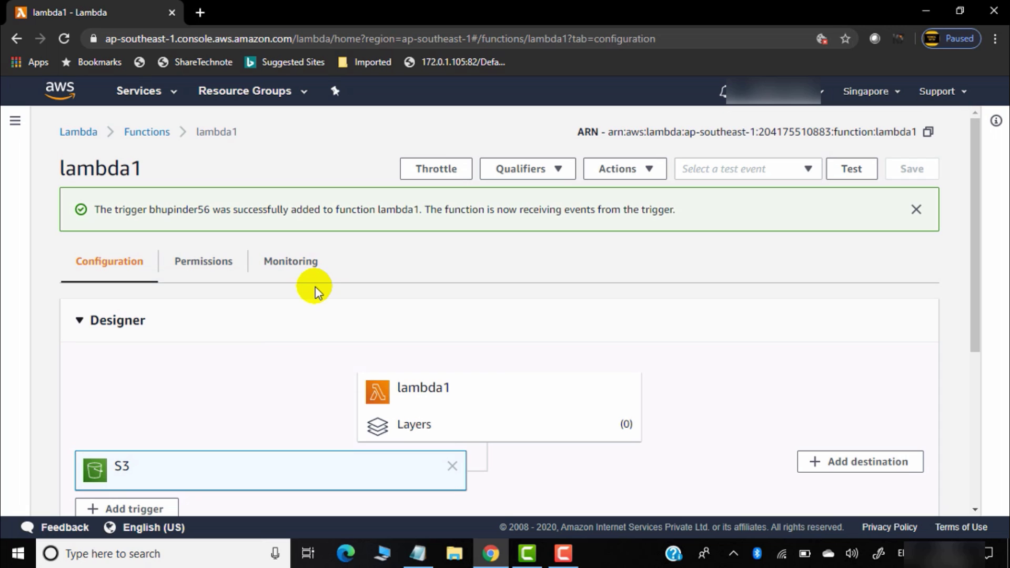
scroll(537, 411, "down", 4)
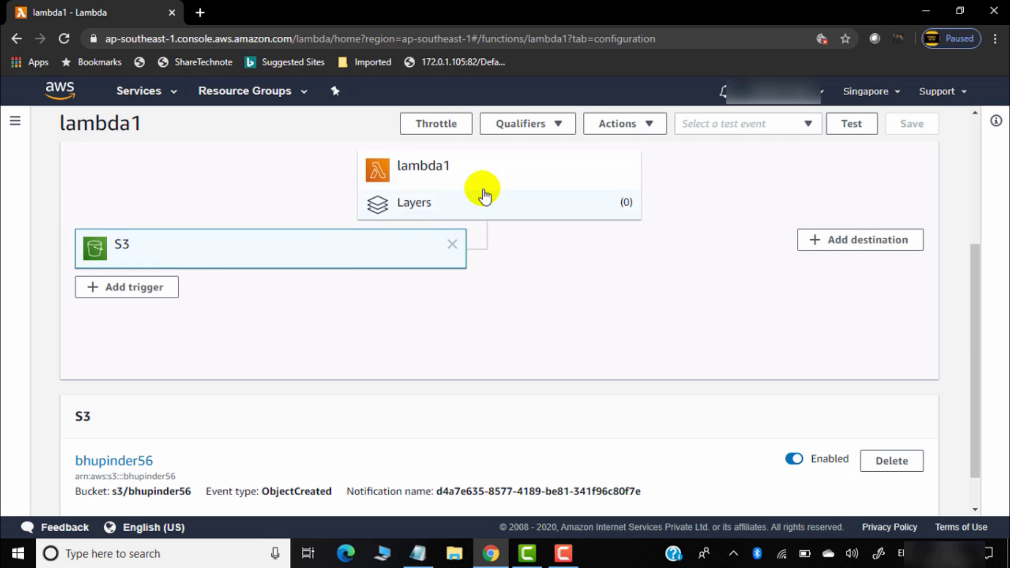
scroll(619, 259, "up", 1)
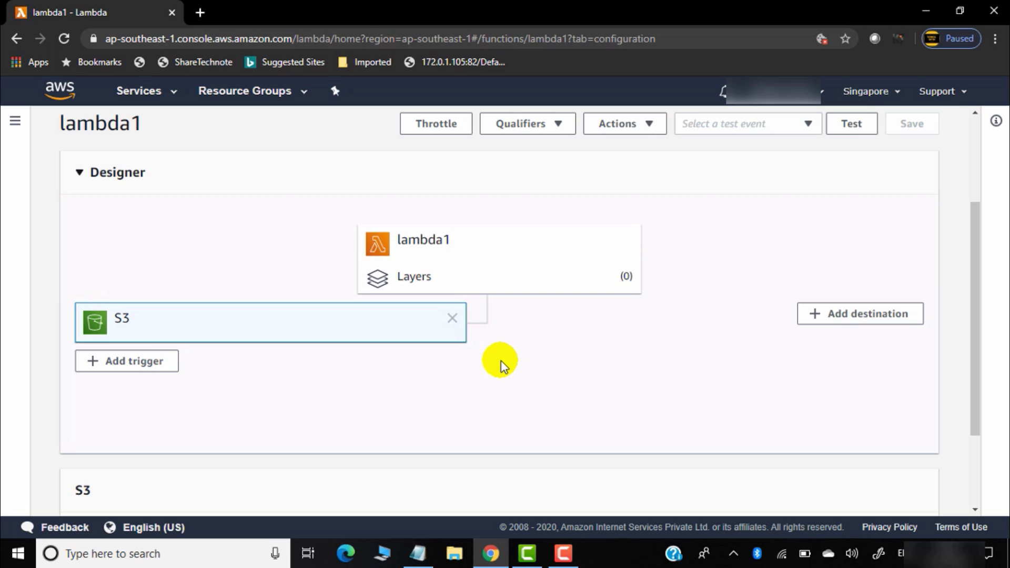
scroll(503, 368, "down", 2)
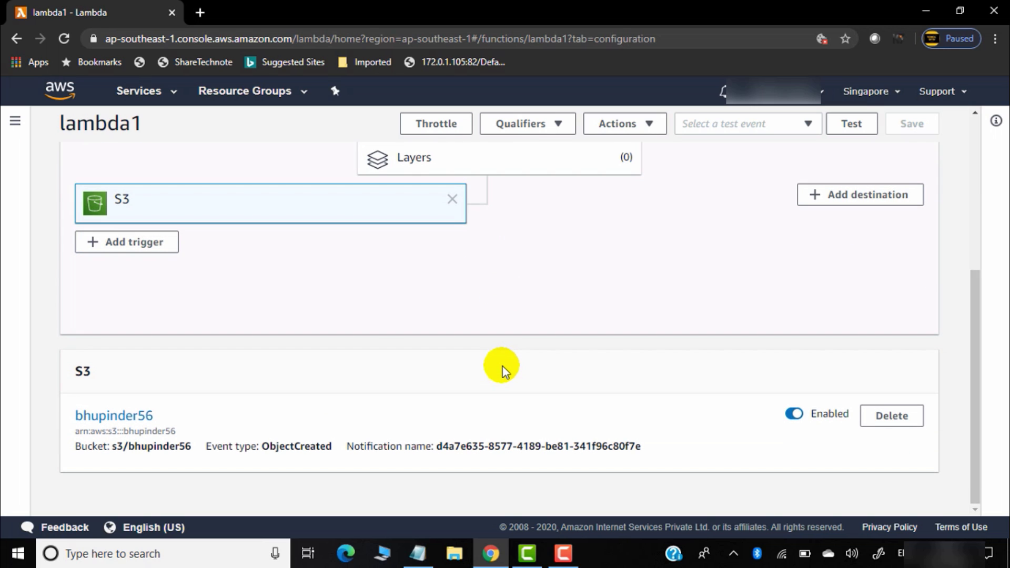
scroll(513, 289, "up", 5)
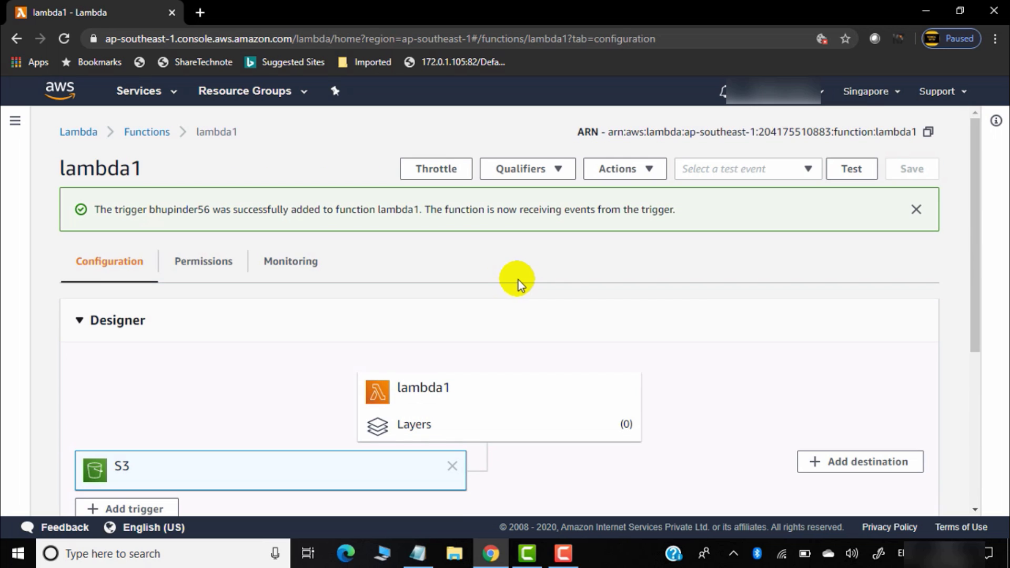
left_click(487, 390)
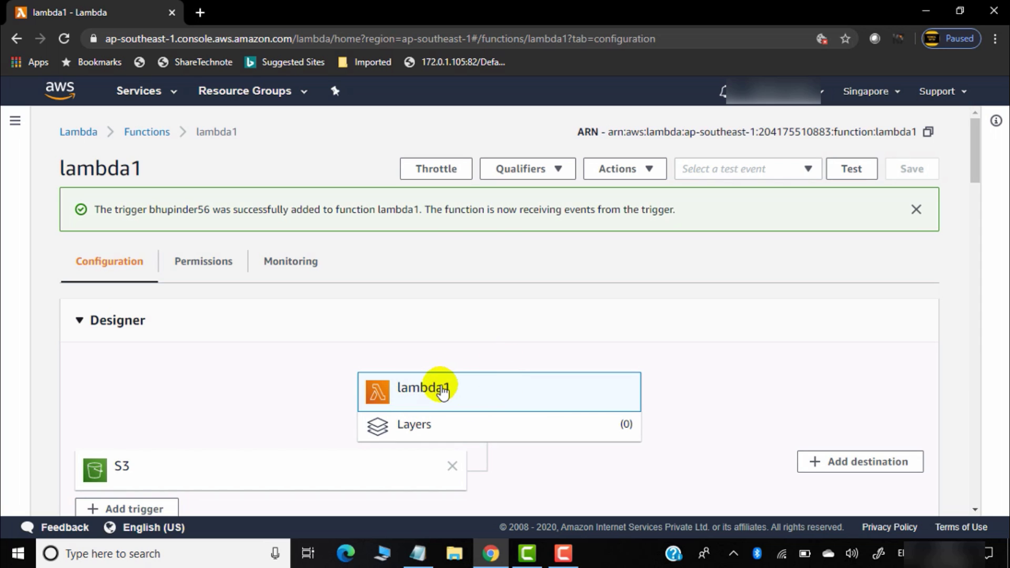
scroll(472, 397, "down", 10)
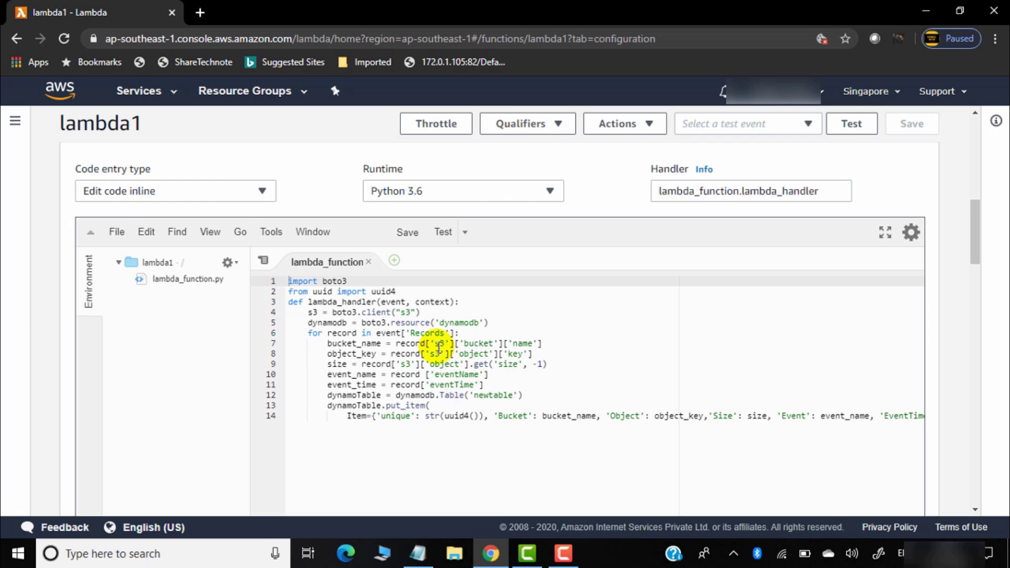
scroll(560, 357, "up", 5)
scroll(560, 357, "up", 5)
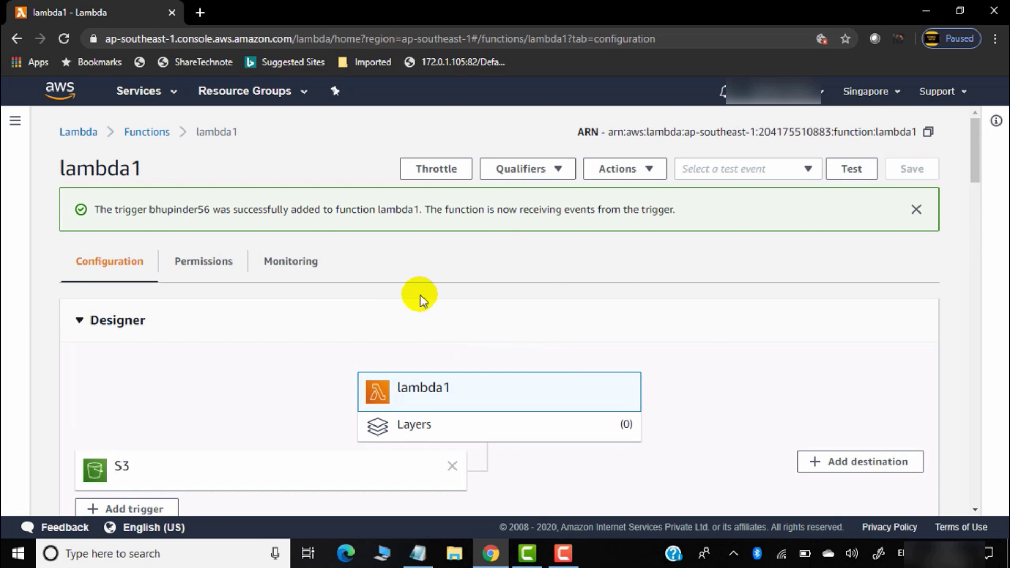
scroll(758, 363, "down", 1)
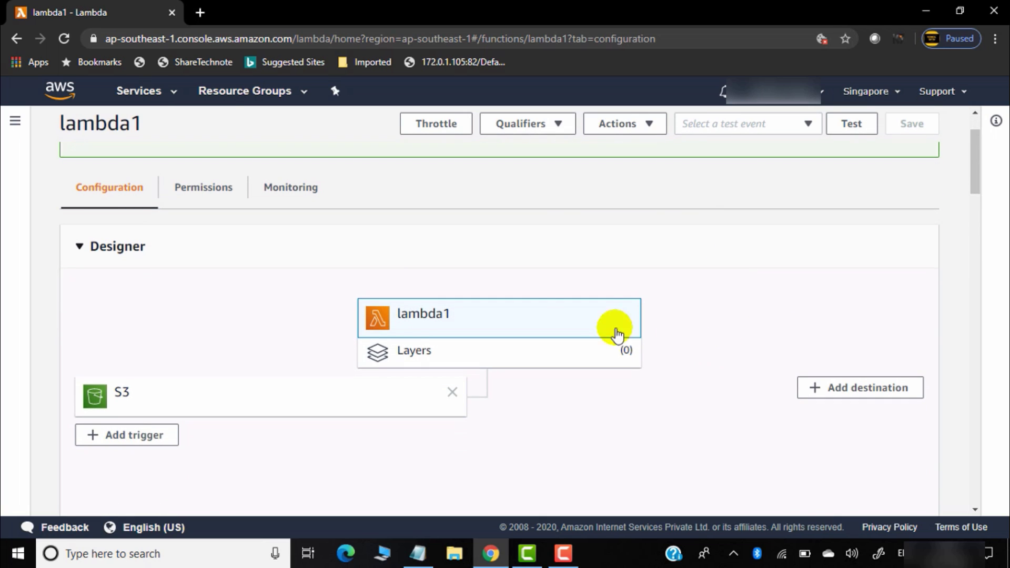
scroll(205, 302, "up", 1)
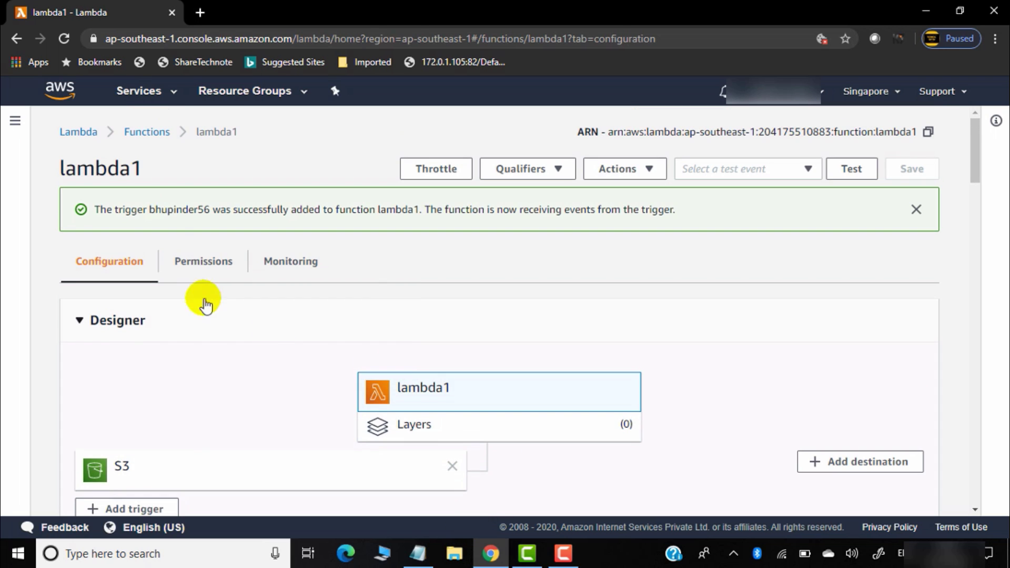
Go to the DynamoDB service and start creating a new table
left_click(172, 100)
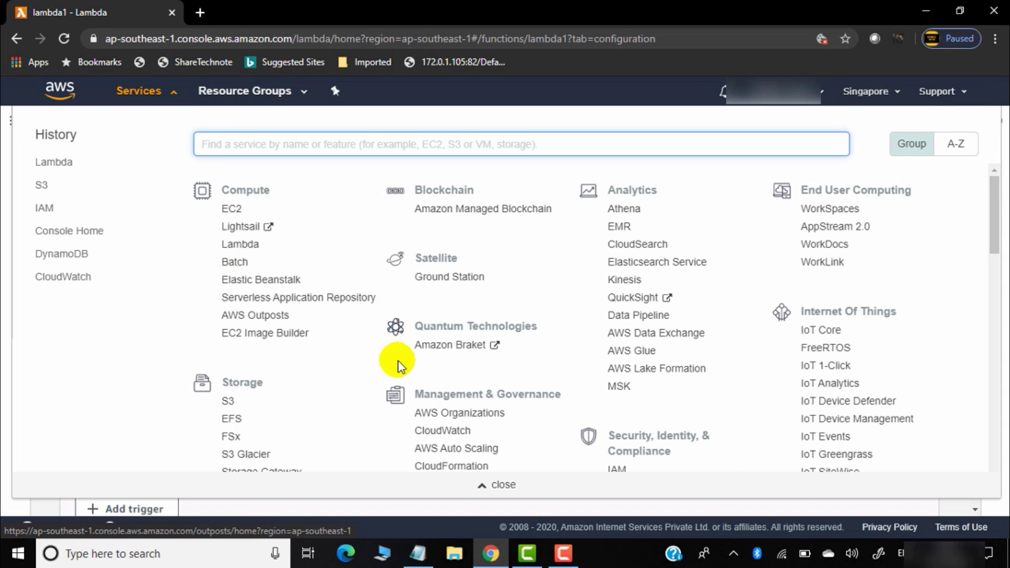
scroll(395, 388, "down", 4)
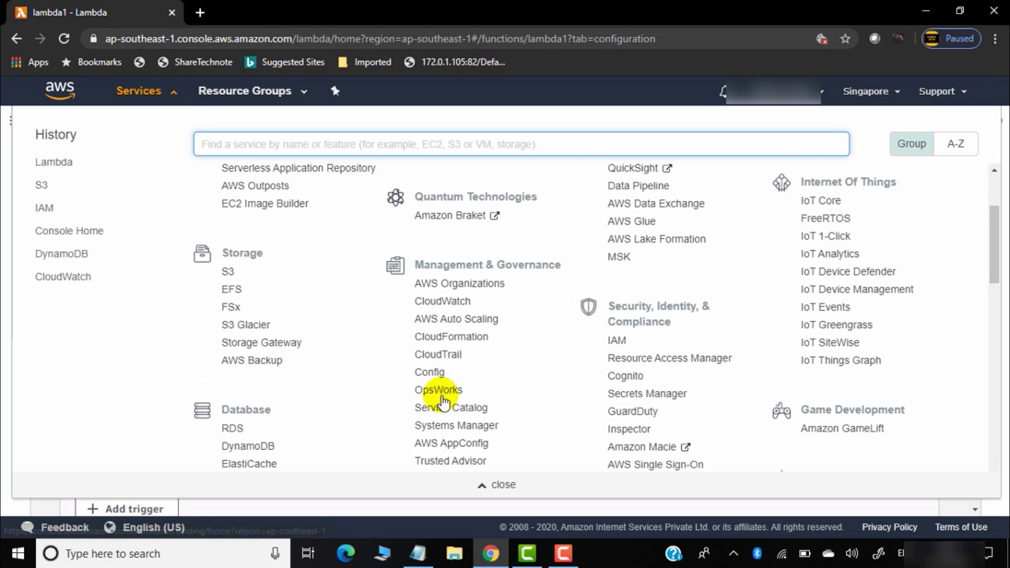
left_click(248, 353)
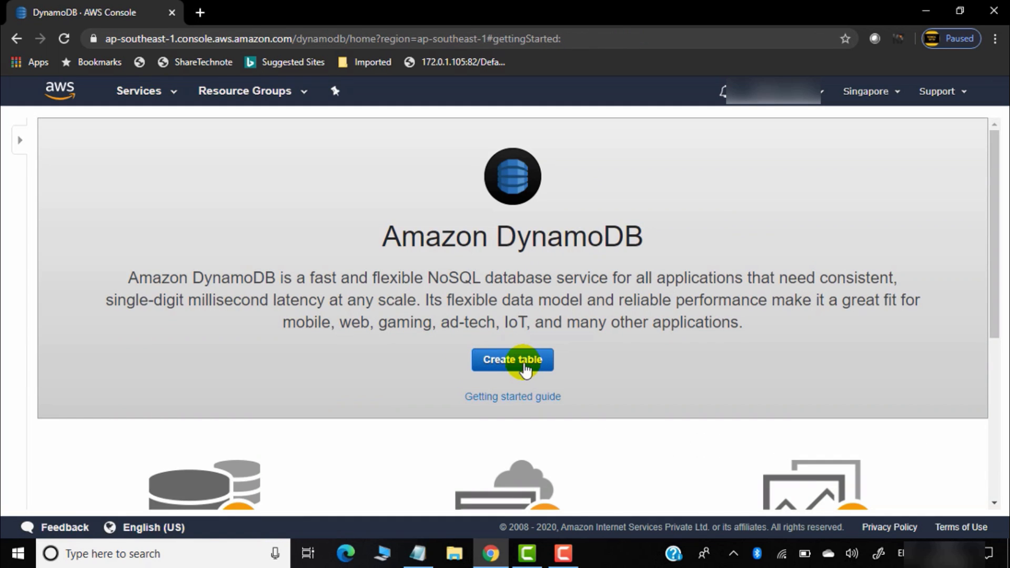
left_click(525, 367)
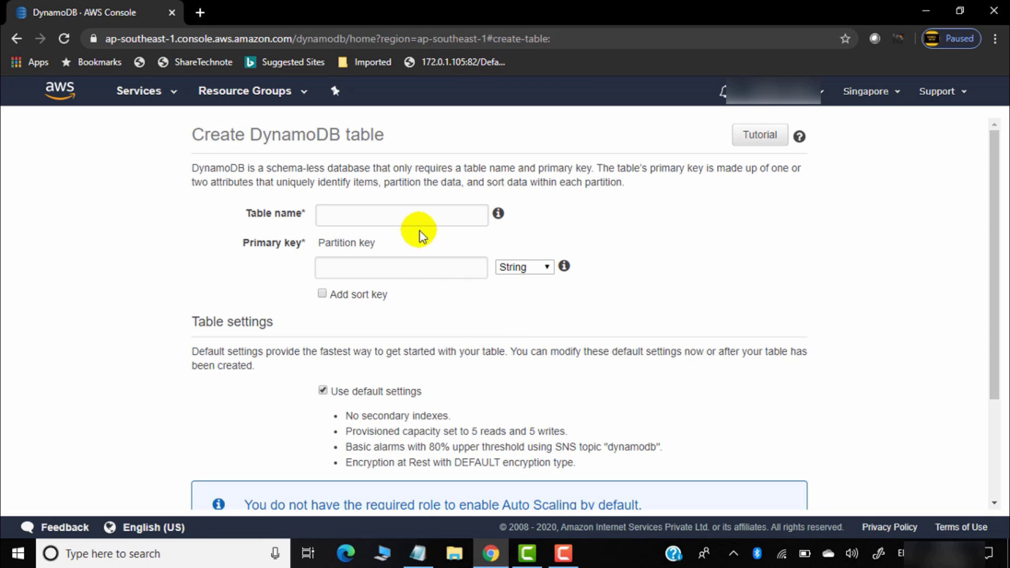
left_click(417, 215)
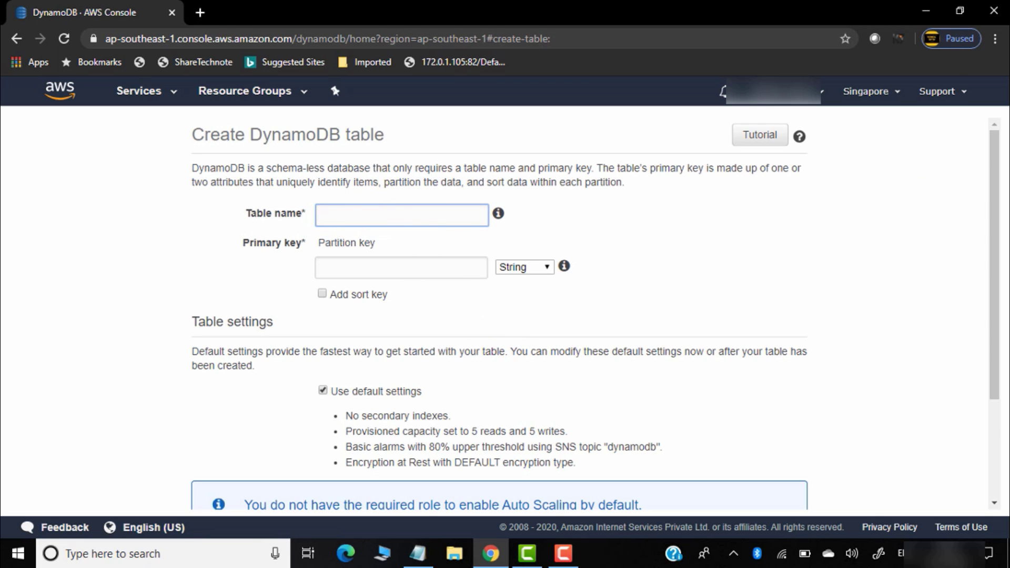
Check the table name and key in the Lab1code file, then create the table newtable with String partition key unique and default settings
left_click(925, 10)
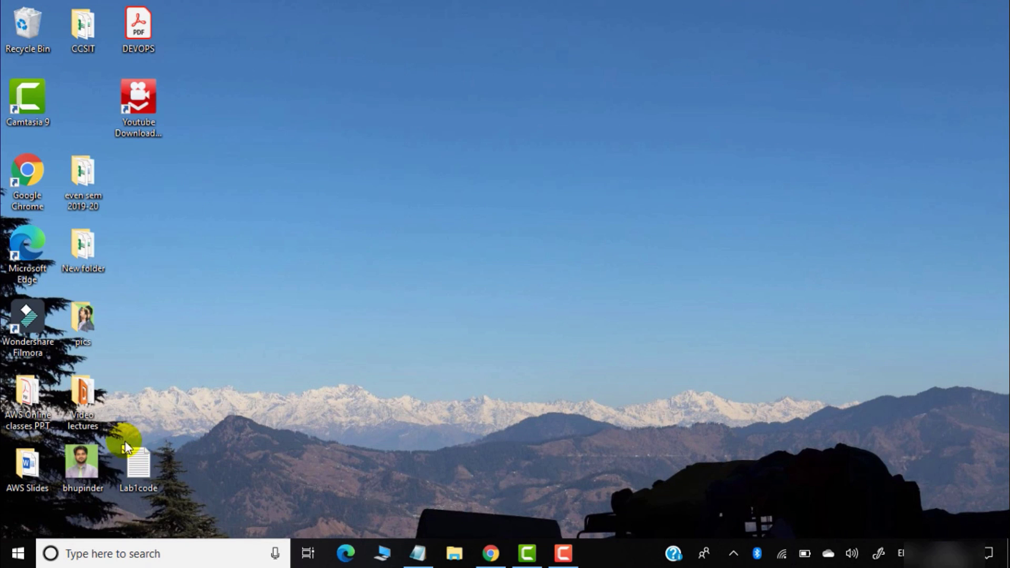
double_click(148, 456)
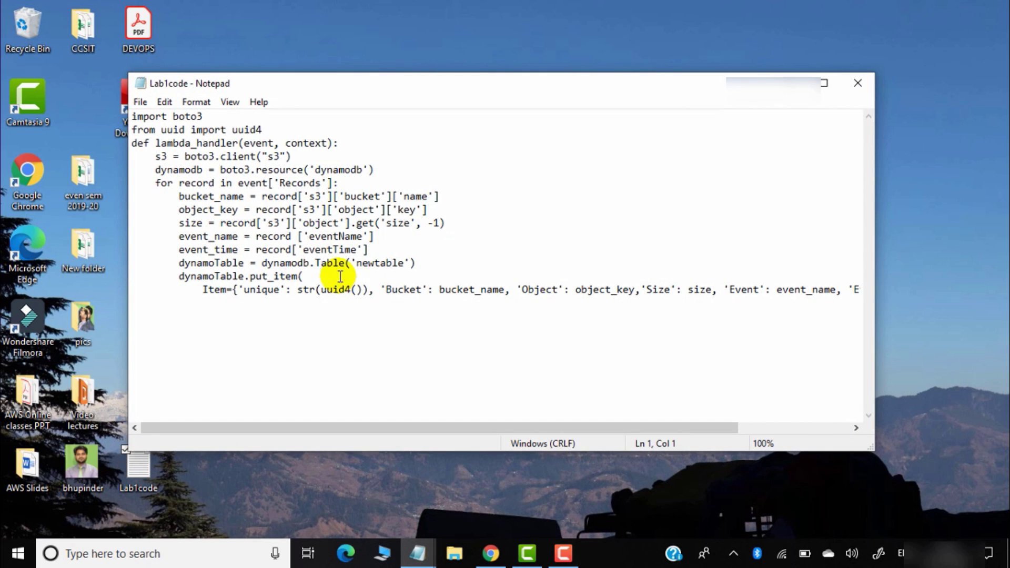
left_click(490, 554)
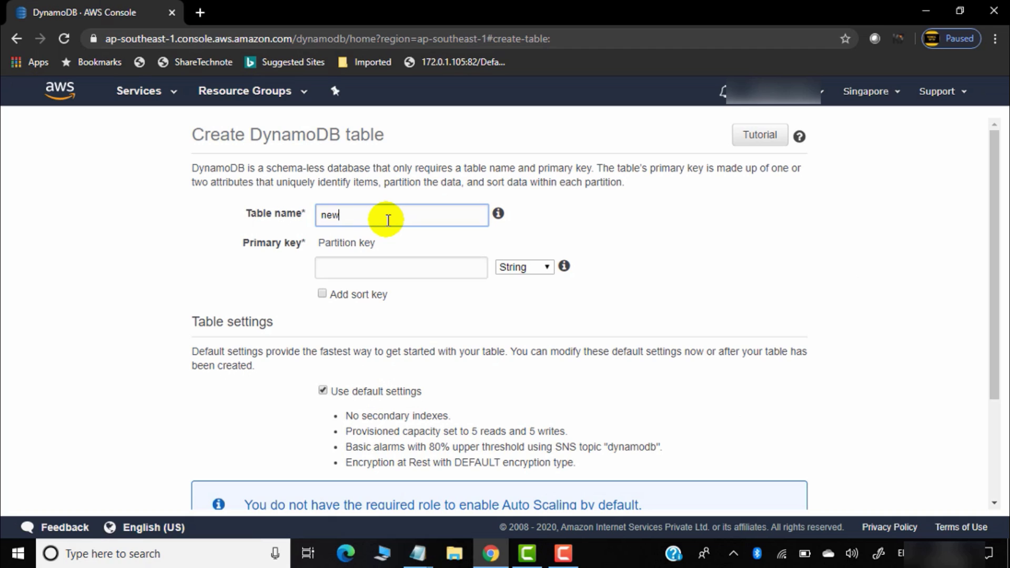
left_click(378, 265)
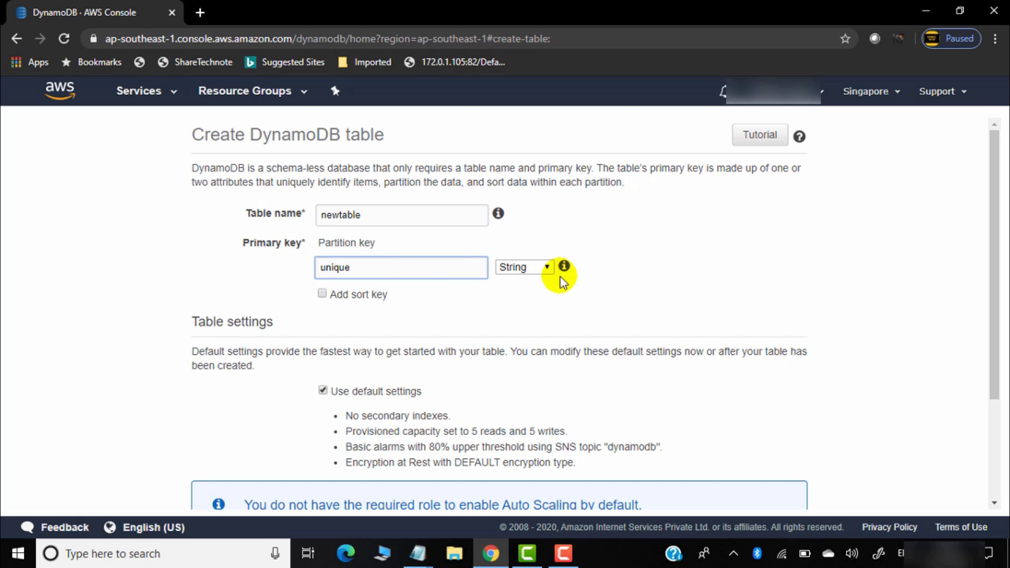
mouse_move(563, 267)
scroll(839, 436, "down", 3)
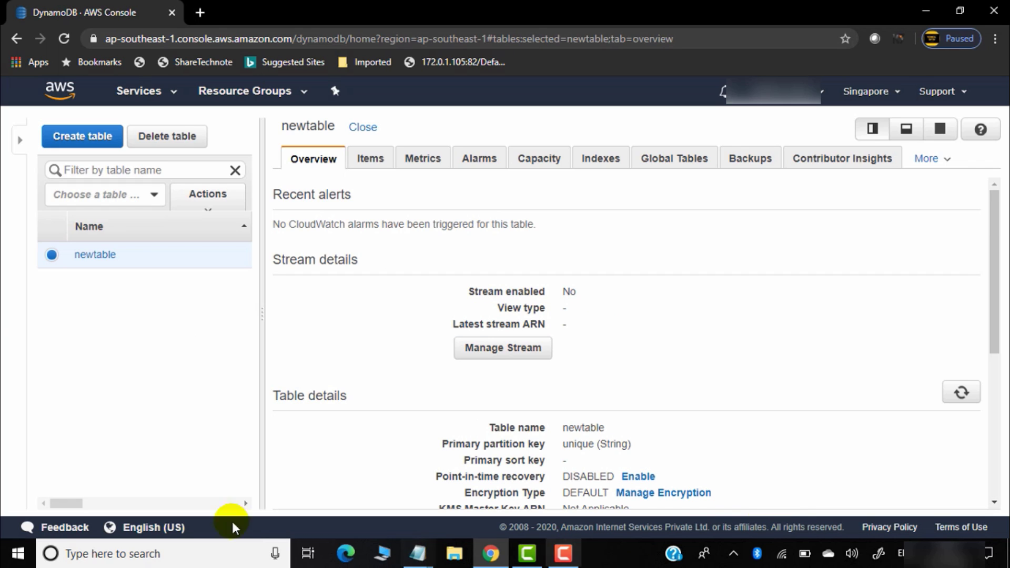
Open the items of newtable and refresh the list
left_click(374, 160)
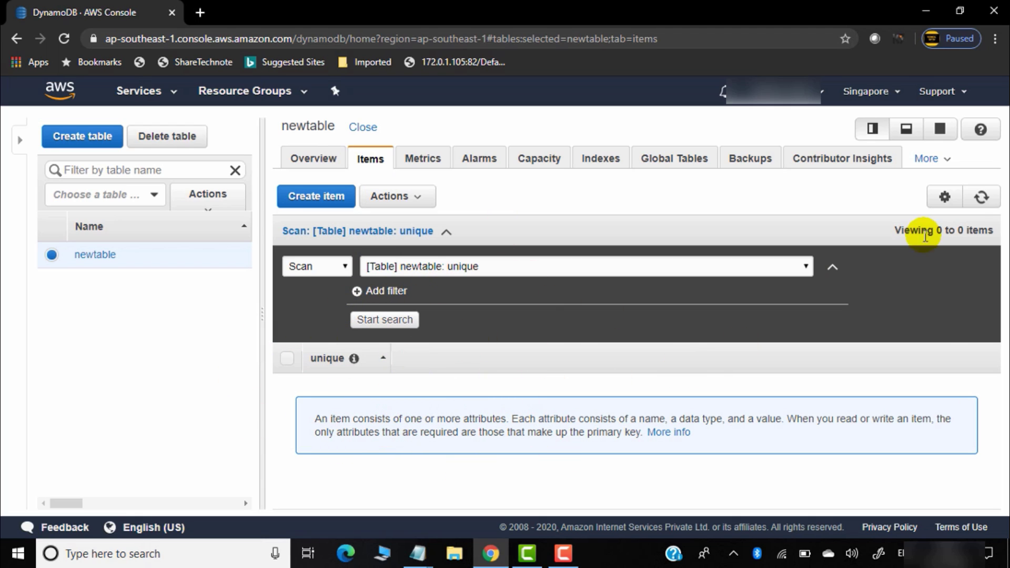
left_click(981, 199)
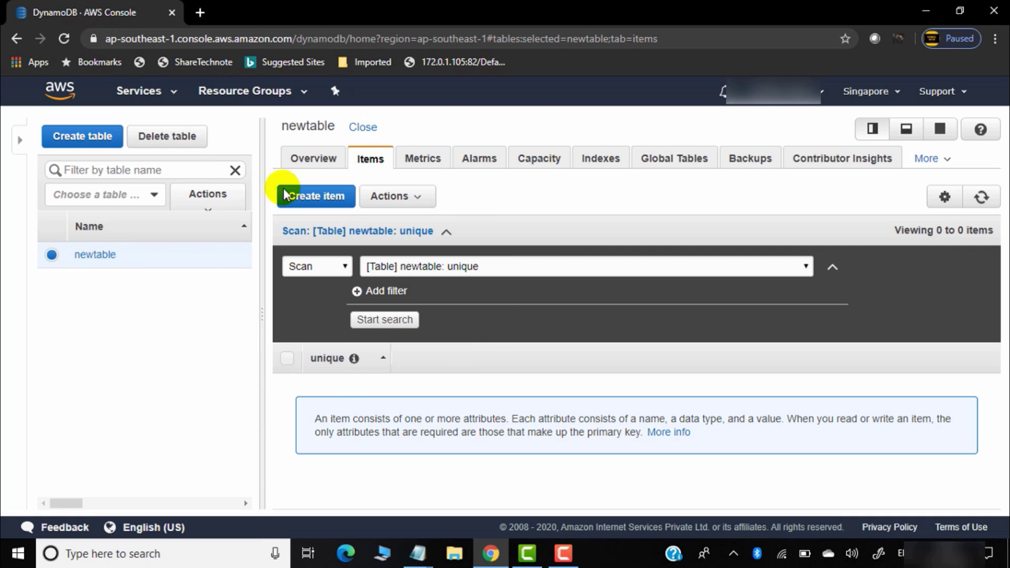
Go to the S3 service and open the bucket used by the Lambda trigger
left_click(176, 96)
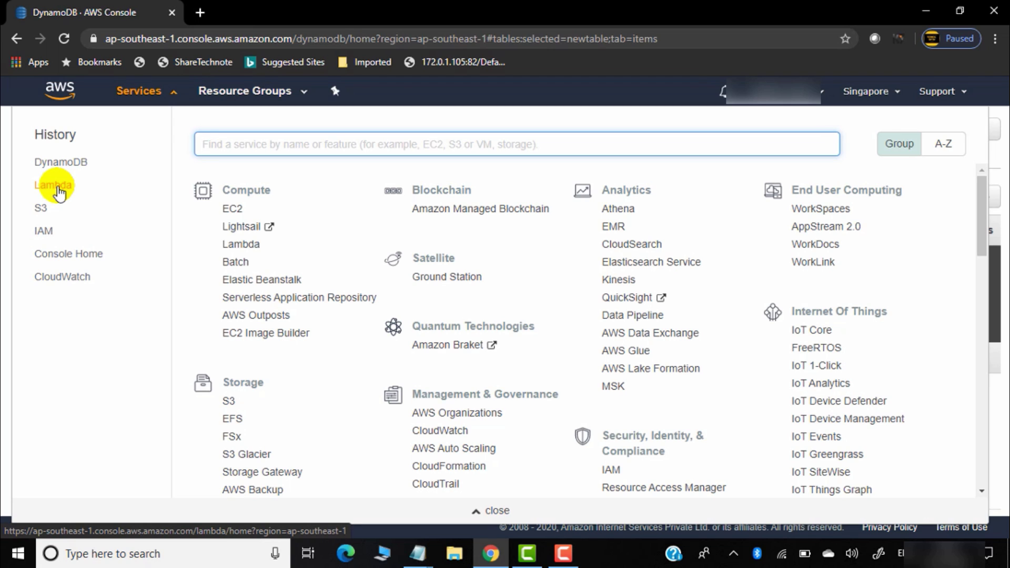
left_click(41, 214)
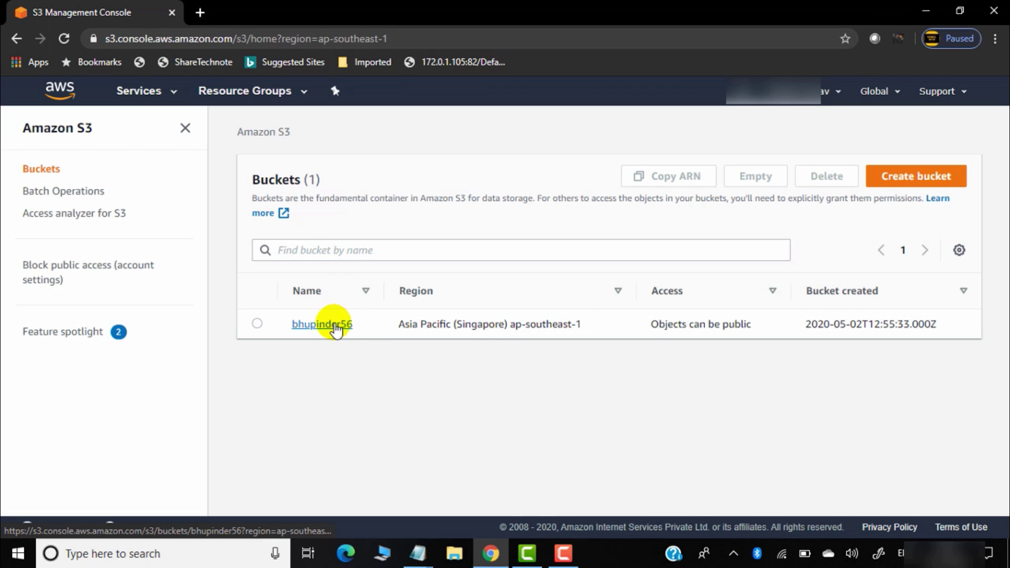
left_click(329, 328)
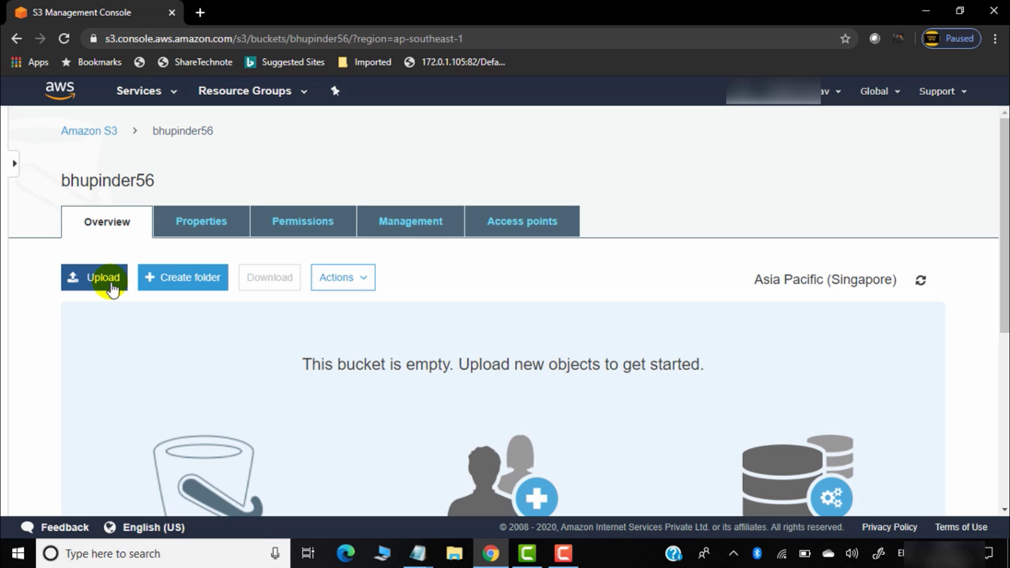
Upload Lab1code.txt from the Desktop to the bucket, keeping the default permissions
left_click(112, 288)
scroll(542, 385, "down", 1)
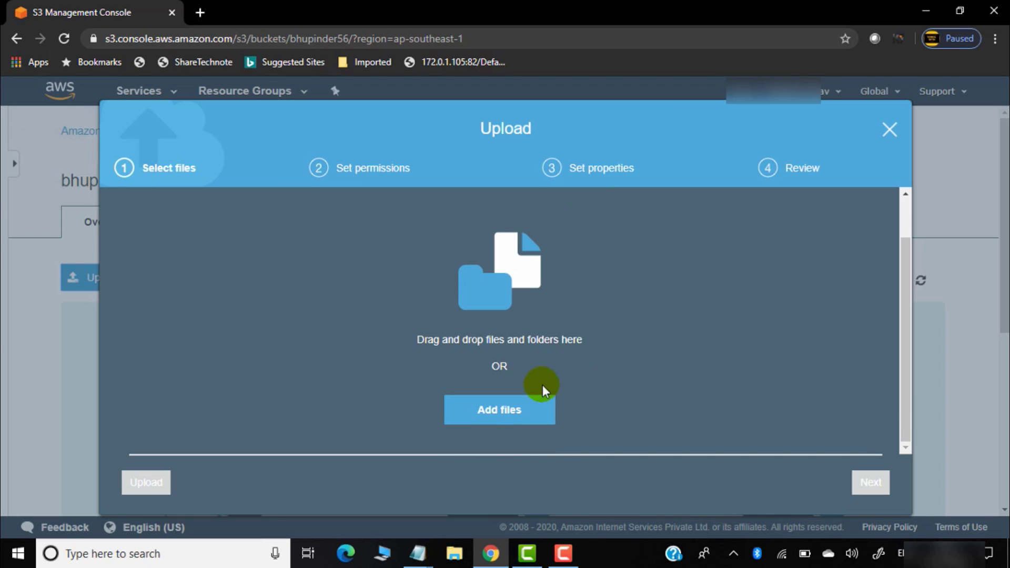
left_click(513, 410)
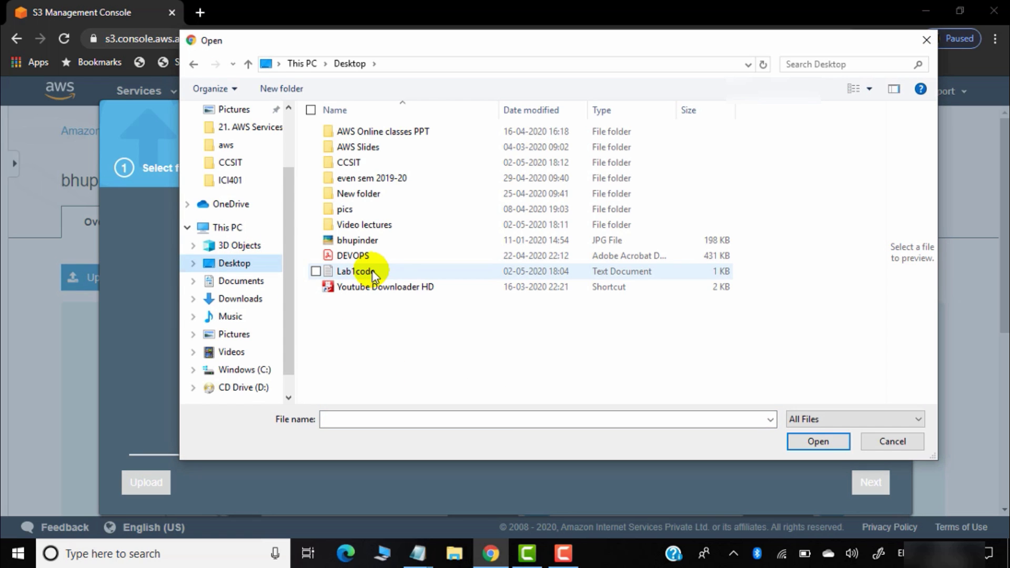
left_click(349, 271)
left_click(831, 443)
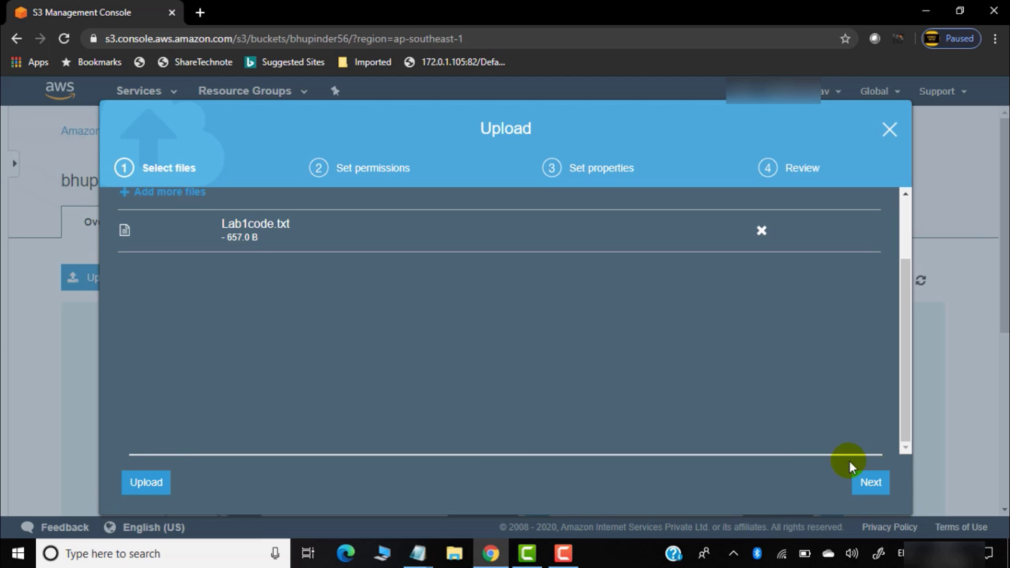
left_click(877, 484)
scroll(741, 421, "up", 2)
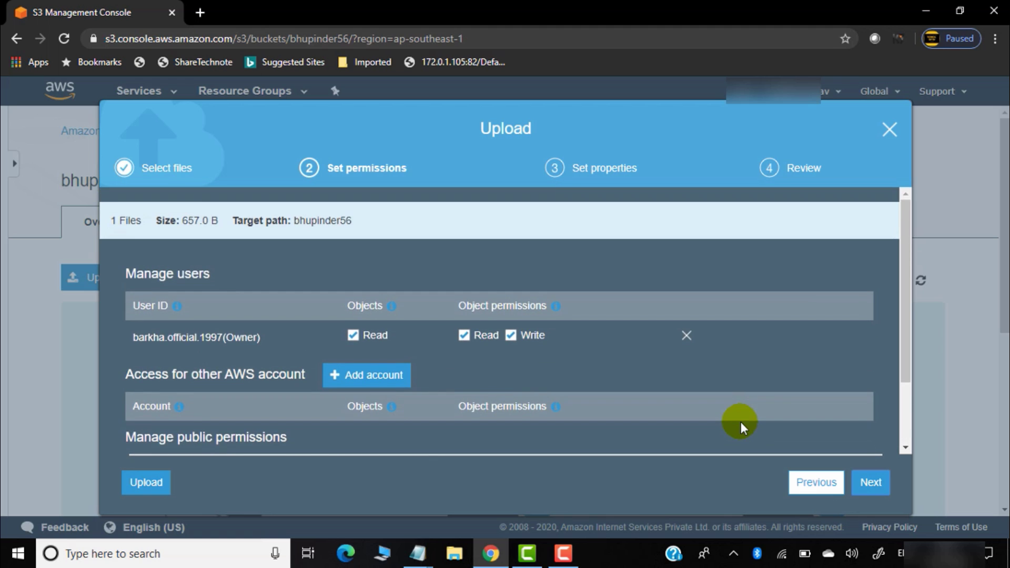
scroll(740, 422, "up", 1)
left_click(147, 482)
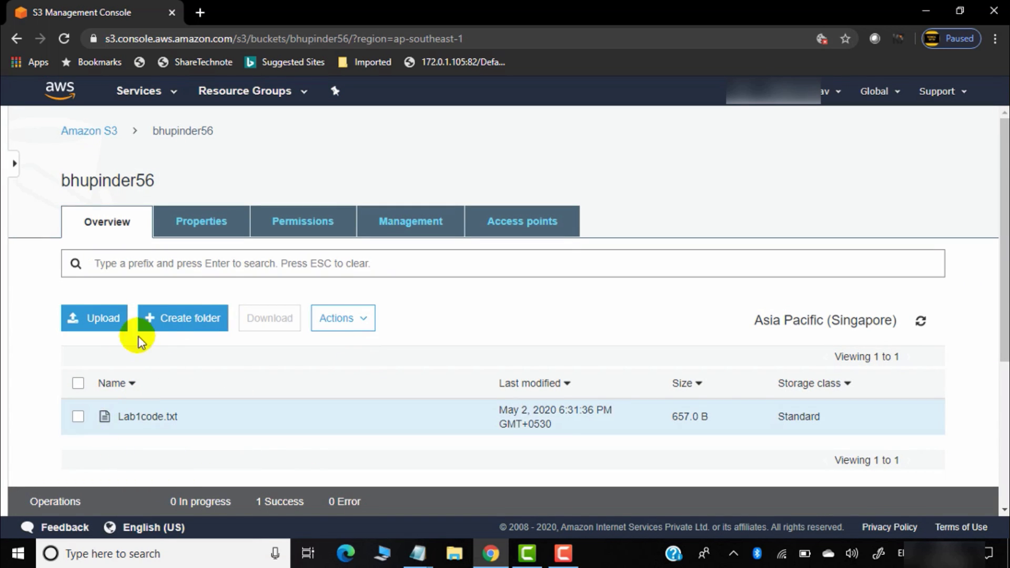
Return to the DynamoDB service and open the items of newtable to check for the upload's record
left_click(175, 98)
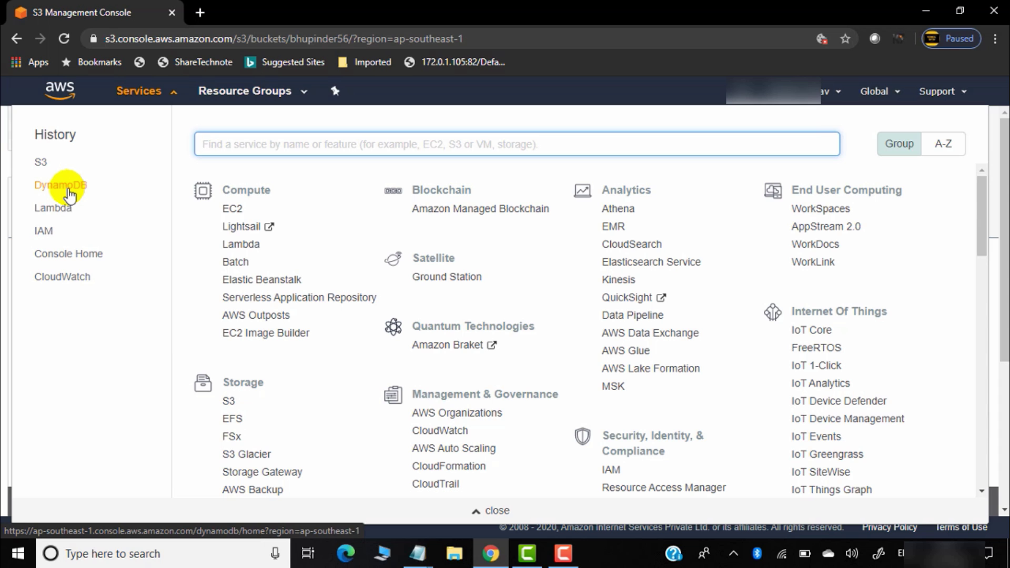
left_click(69, 192)
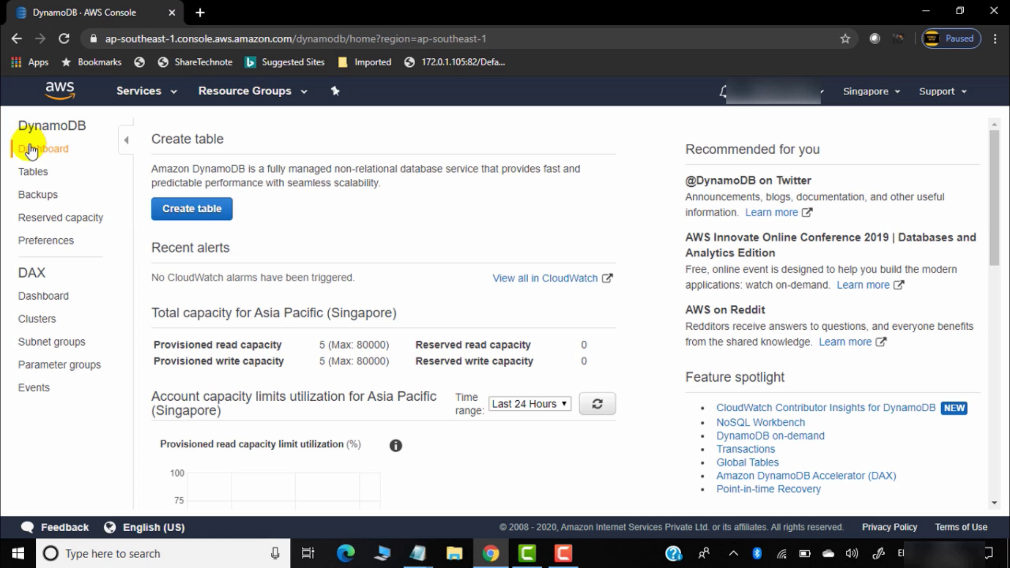
left_click(34, 174)
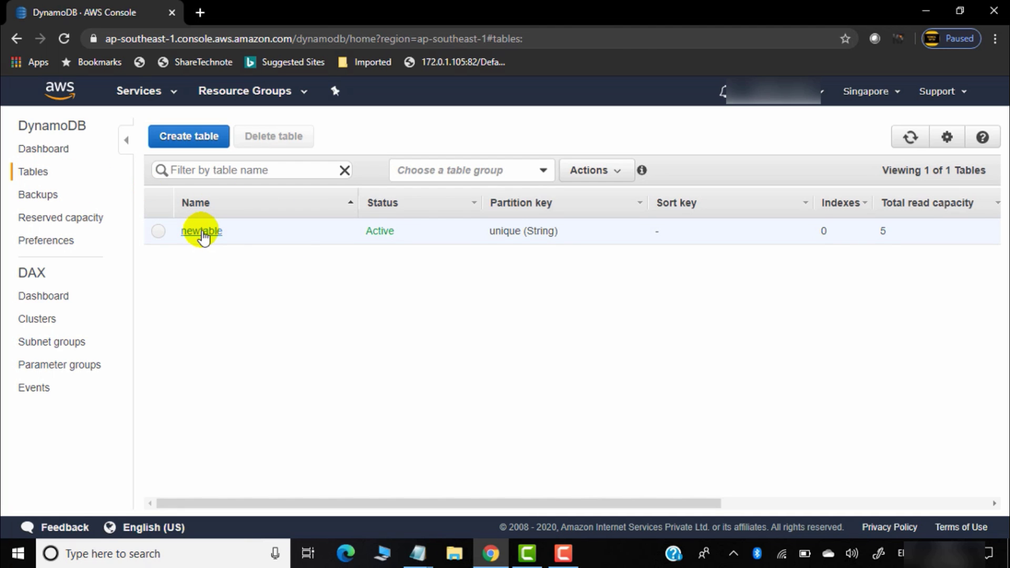
left_click(202, 232)
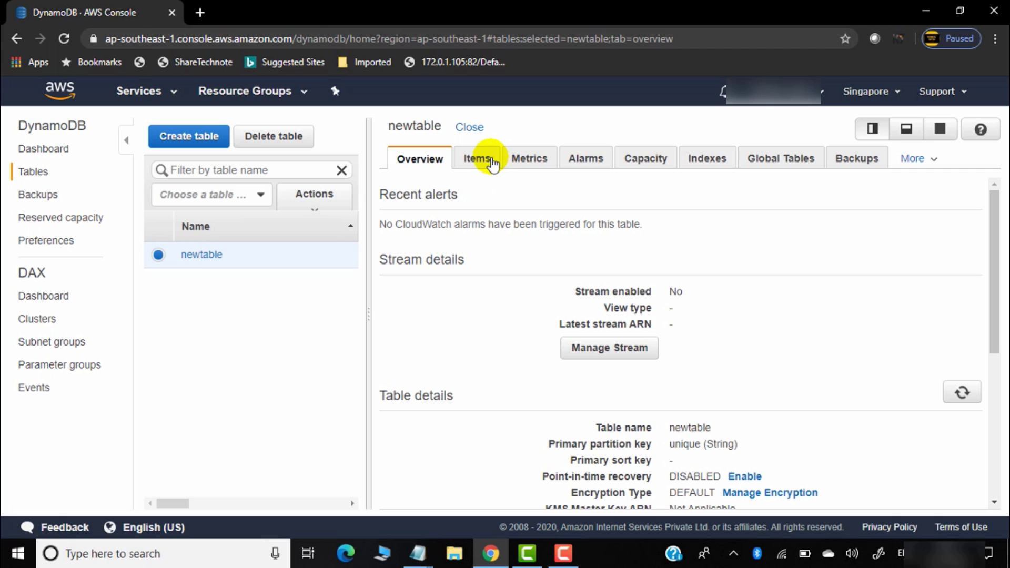
left_click(490, 165)
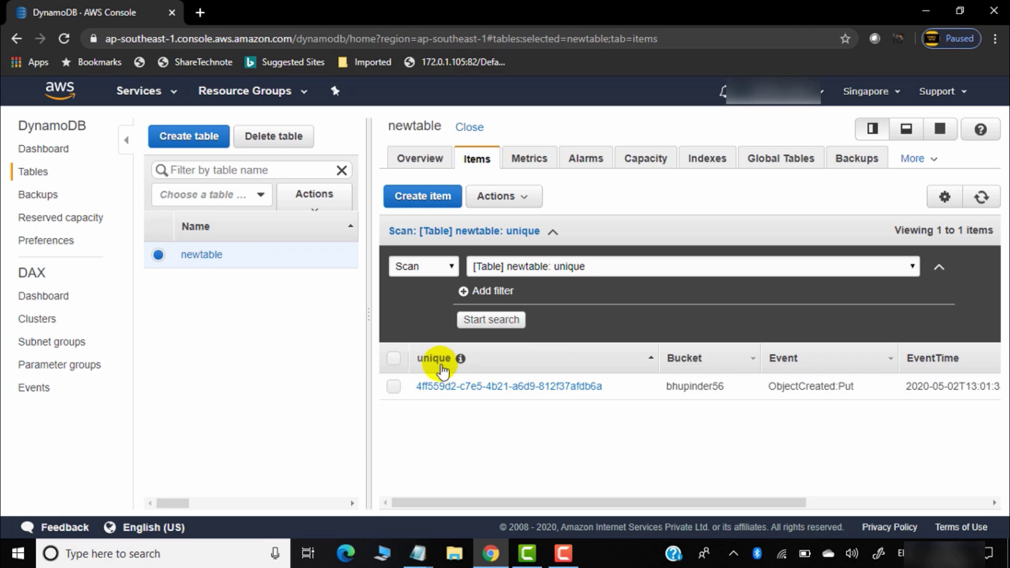
Examine the recorded item's Bucket, Event, EventTime, Object and Size attributes, and rerun the scan of newtable
left_click_drag(537, 503, 635, 496)
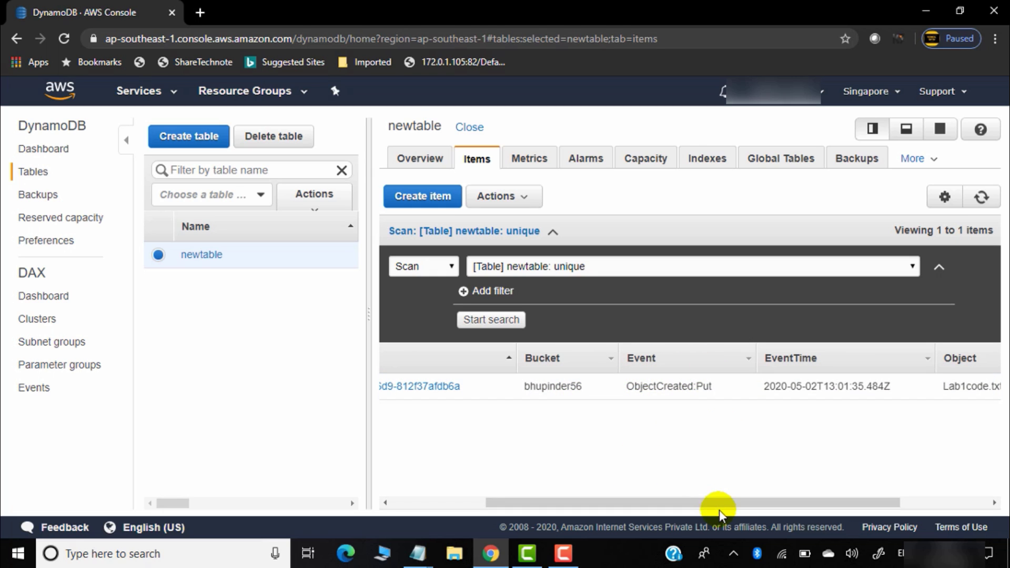
left_click_drag(734, 504, 807, 504)
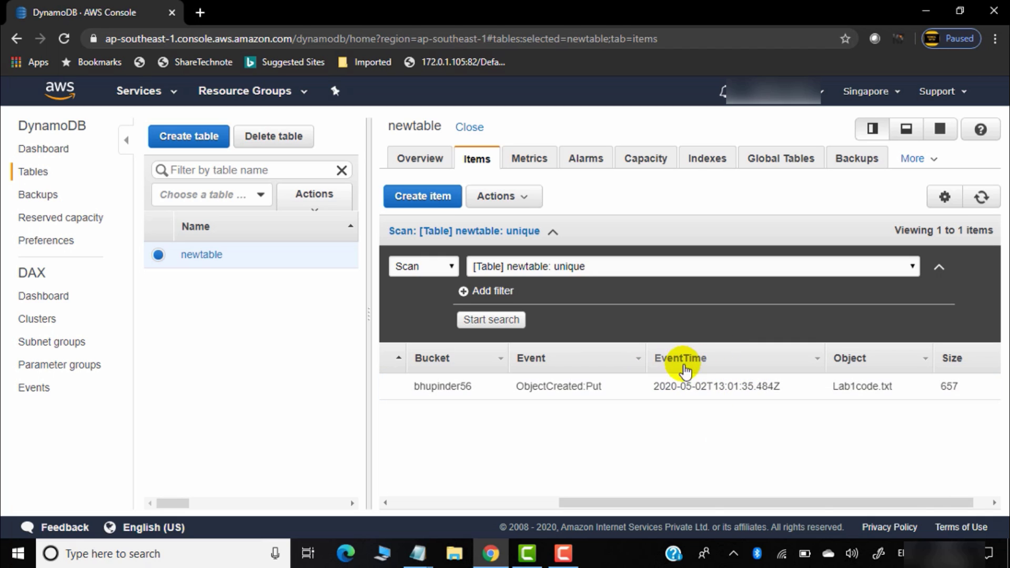
left_click_drag(829, 502, 843, 428)
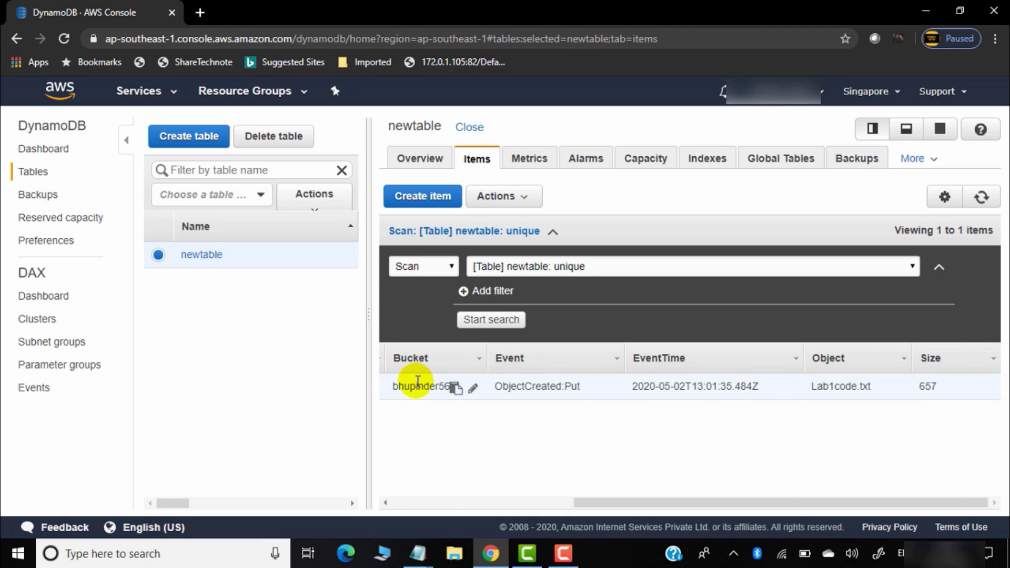
left_click_drag(740, 503, 568, 505)
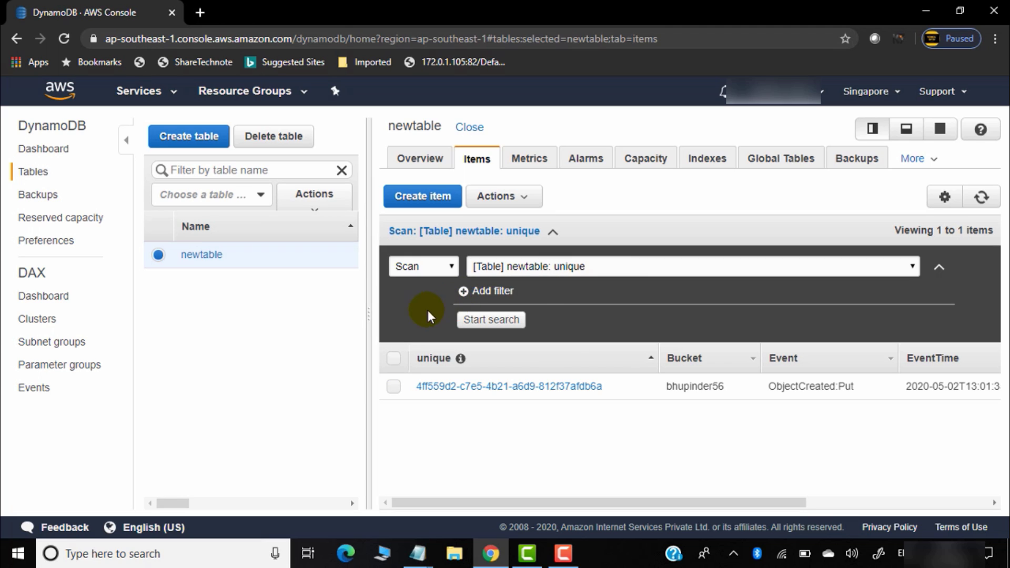
left_click(470, 322)
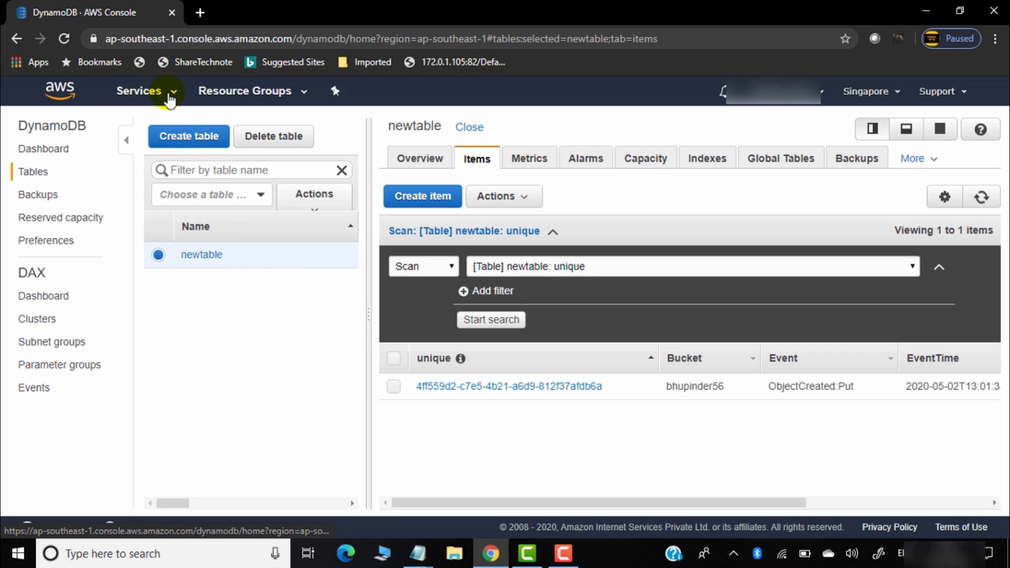
Go back to the trigger's S3 bucket and upload the JPG photo from the Desktop with default settings
left_click(169, 97)
left_click(41, 187)
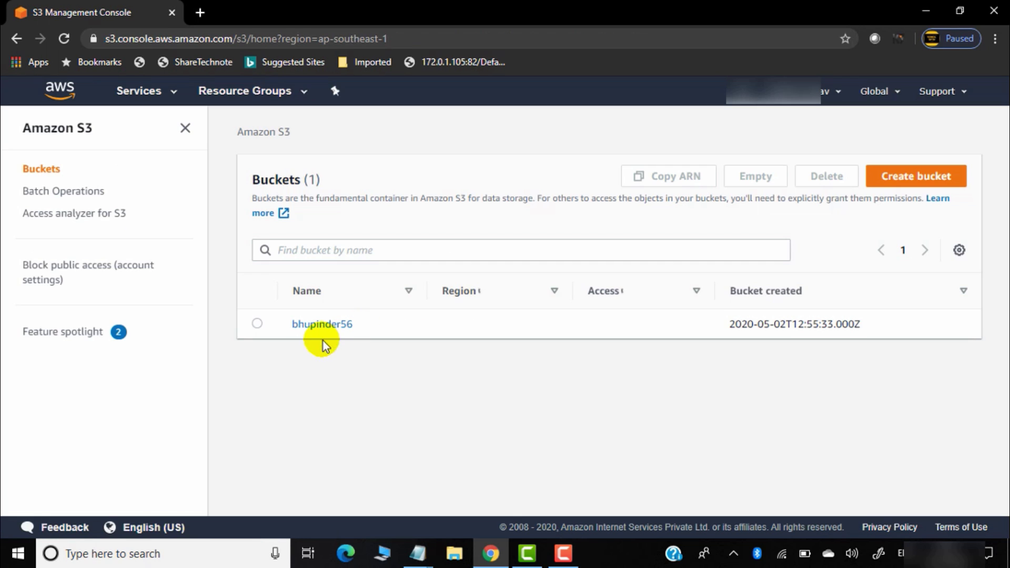
left_click(321, 324)
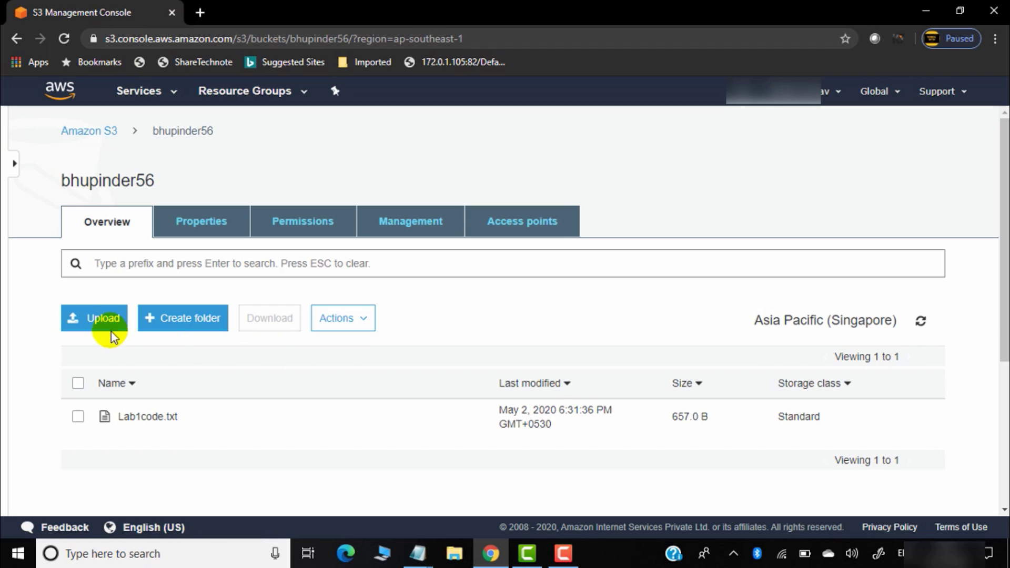
left_click(108, 321)
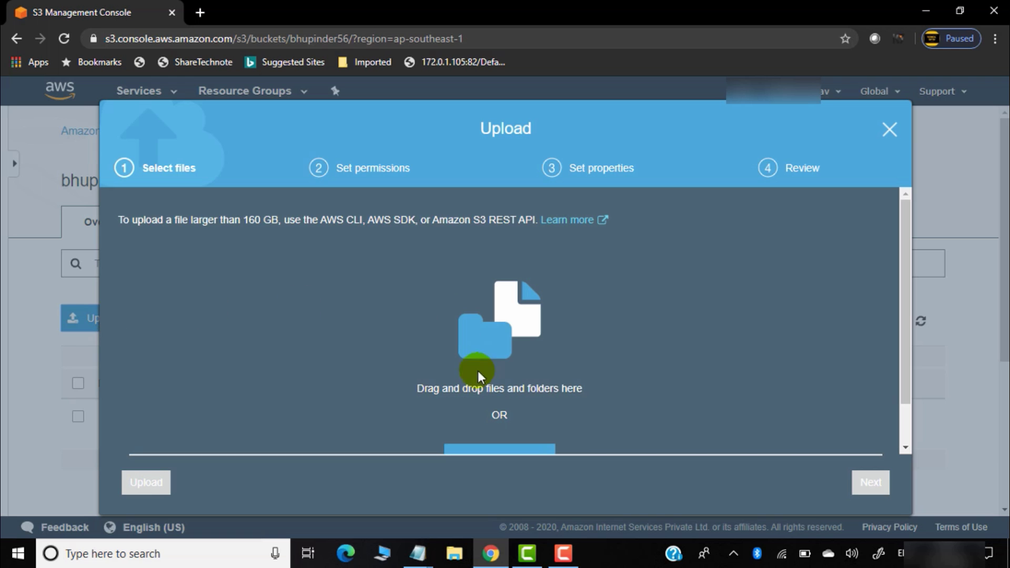
scroll(478, 370, "down", 1)
left_click(497, 410)
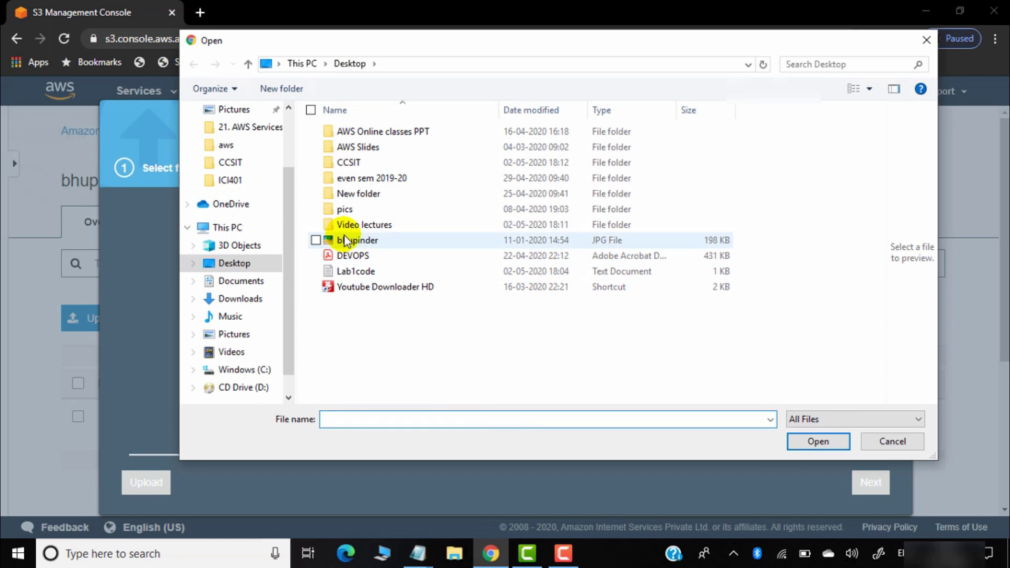
left_click(376, 241)
left_click(818, 441)
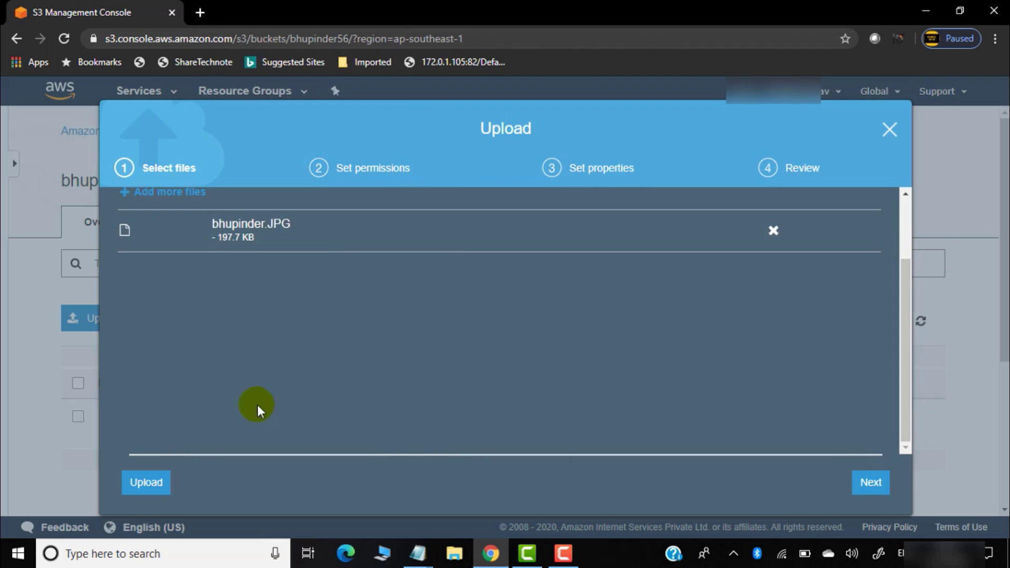
left_click(145, 483)
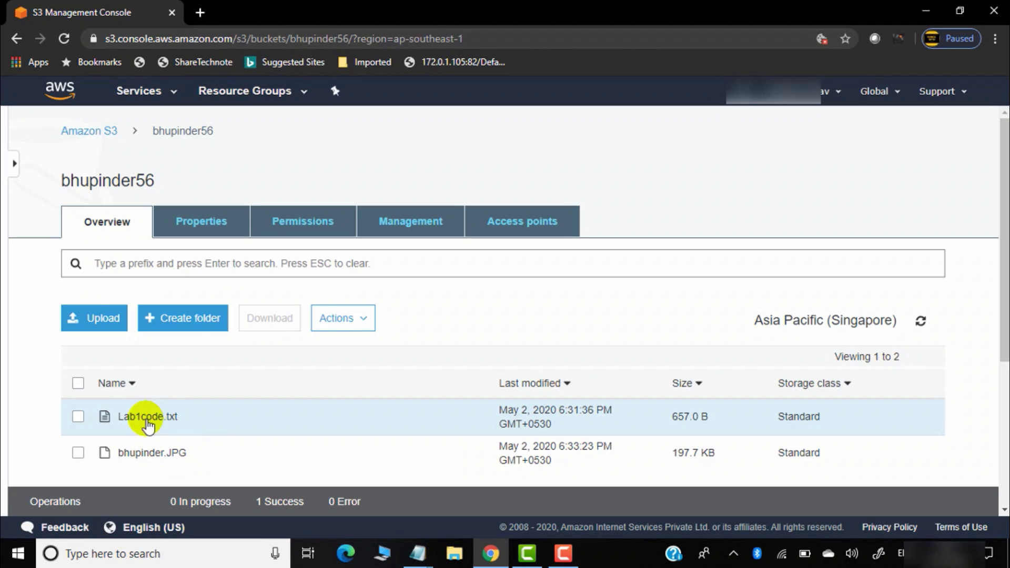
Return to DynamoDB and view the items of newtable to check that the photo upload was recorded
left_click(172, 94)
left_click(60, 184)
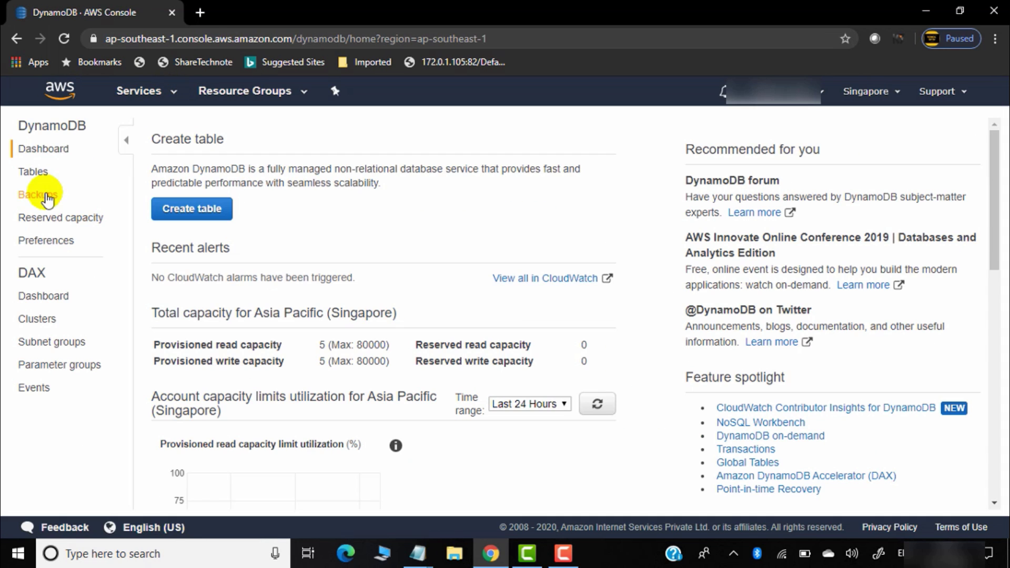
left_click(34, 173)
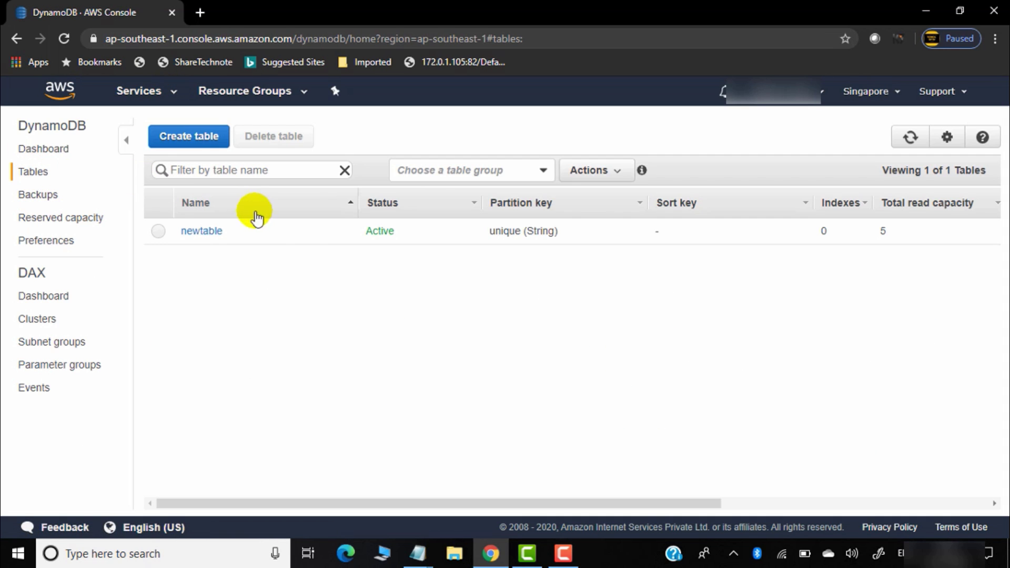
left_click(159, 231)
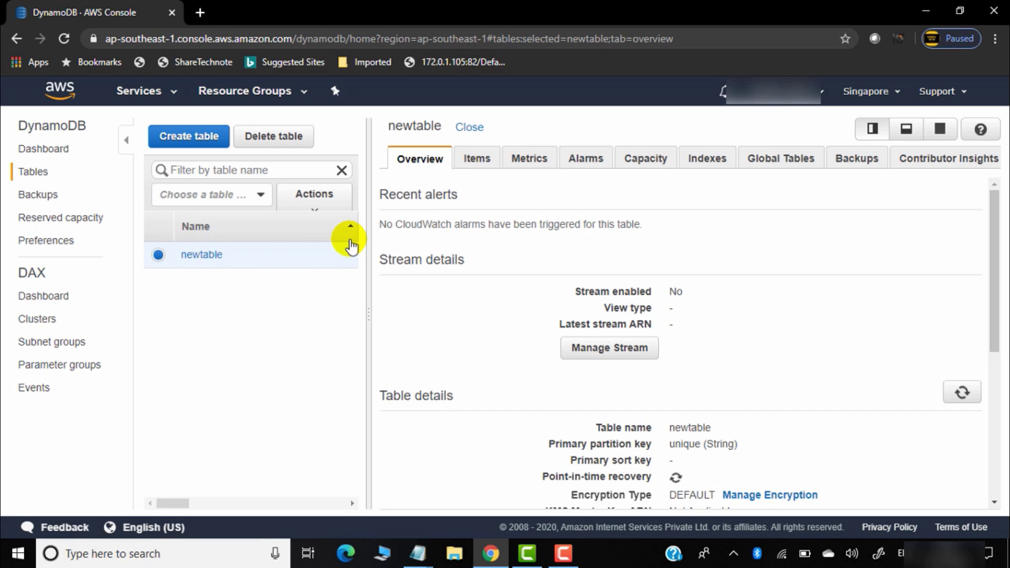
left_click(476, 162)
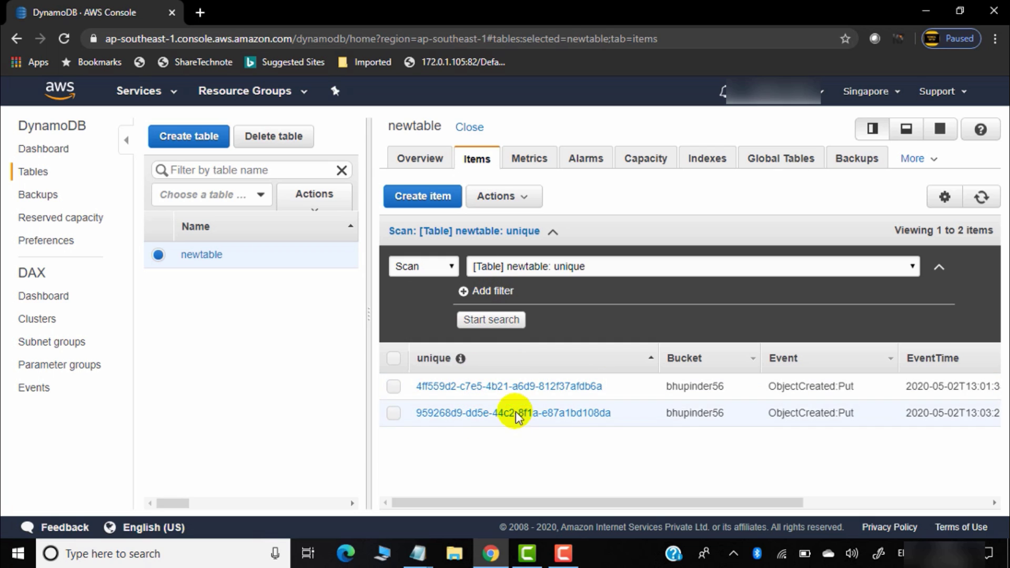
Examine the Bucket, Event, EventTime, Object and Size attributes of both upload records in newtable
left_click_drag(613, 504, 729, 506)
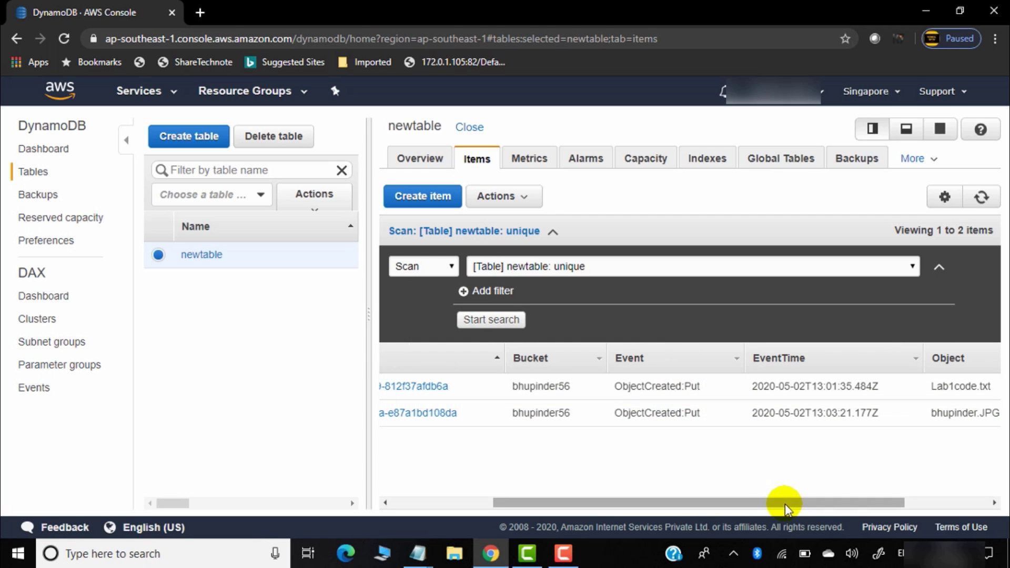
left_click_drag(841, 503, 925, 503)
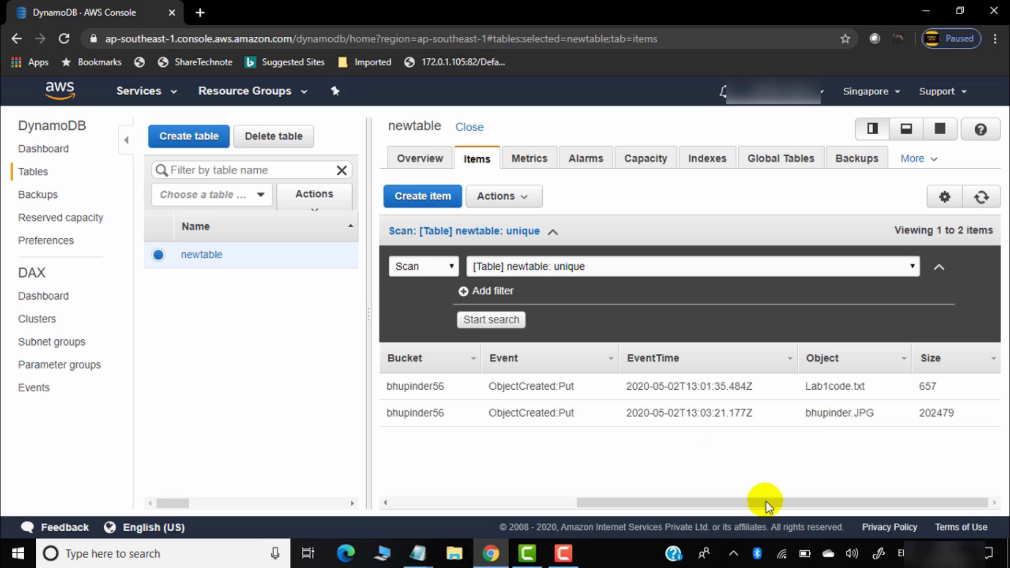
left_click_drag(771, 503, 559, 500)
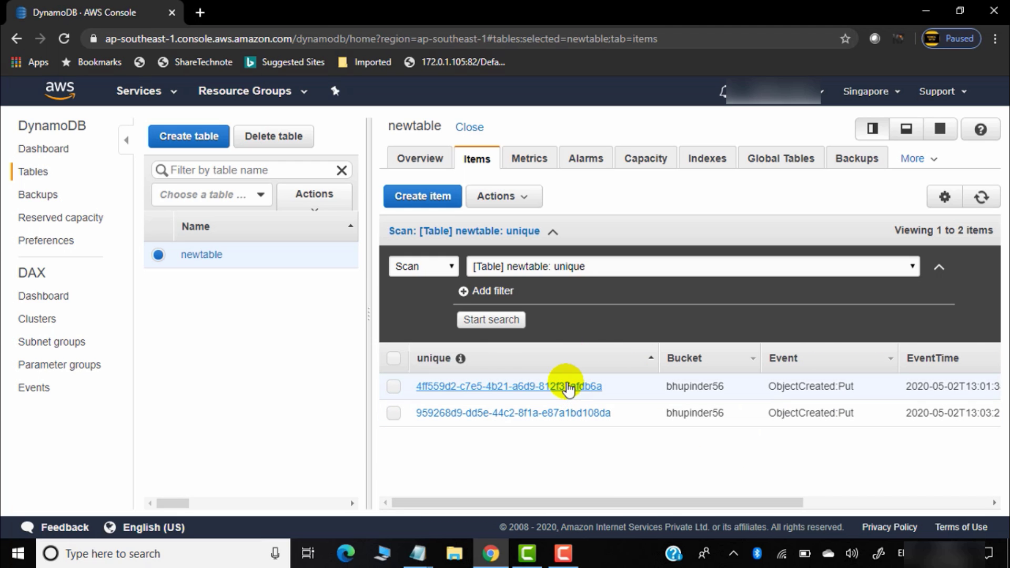
Go to the Lambda service, open the lambda1 function and mark its S3 trigger for deletion
left_click(139, 91)
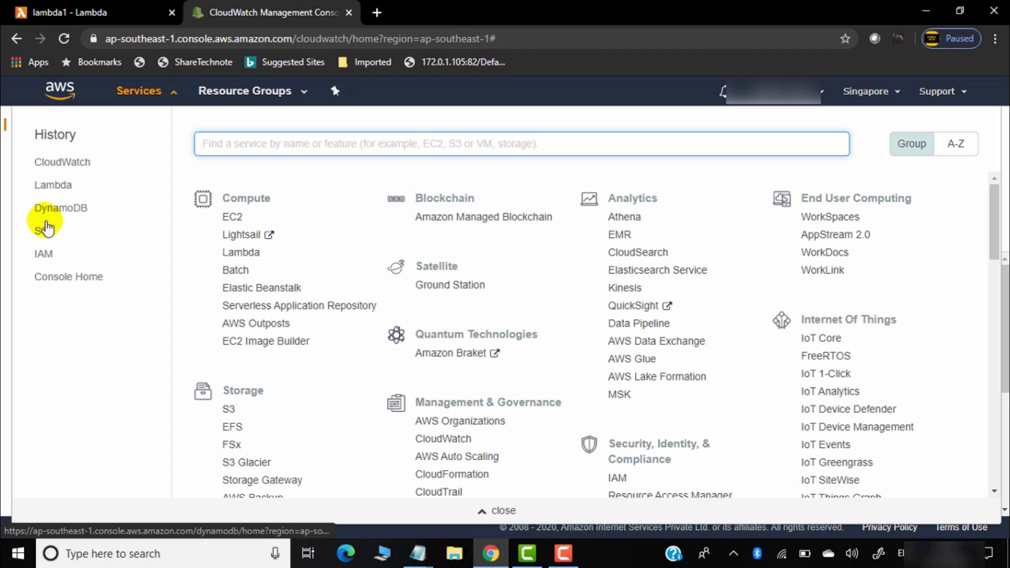
left_click(54, 187)
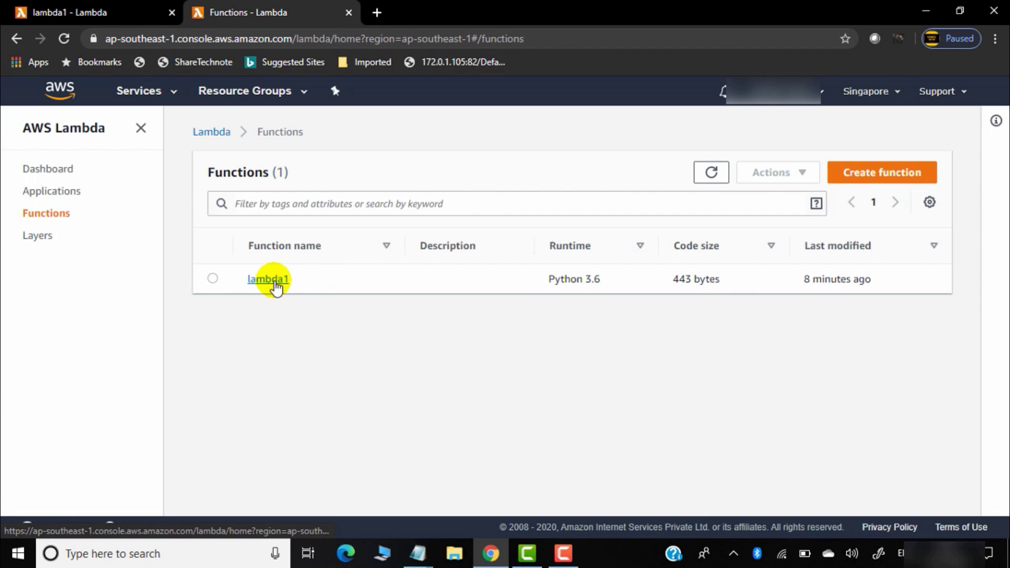
left_click(271, 279)
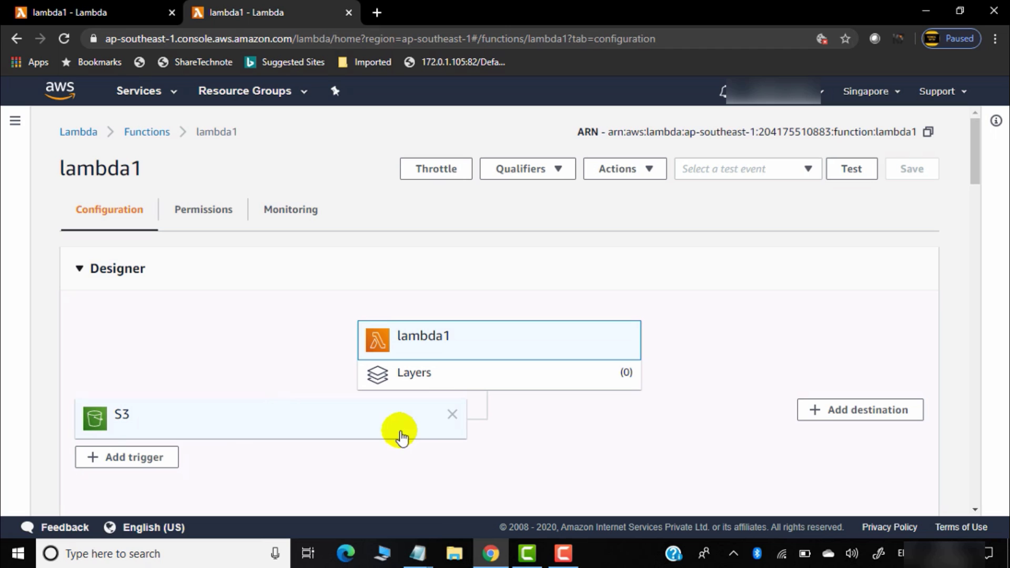
left_click(452, 416)
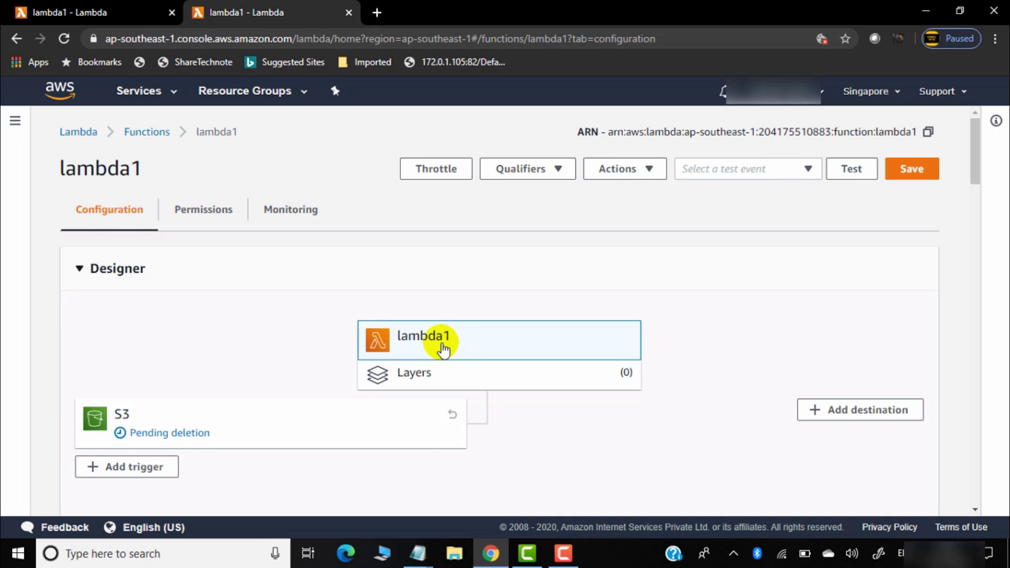
Return to the Lambda functions list without saving the trigger change and delete the lambda1 function
left_click(84, 131)
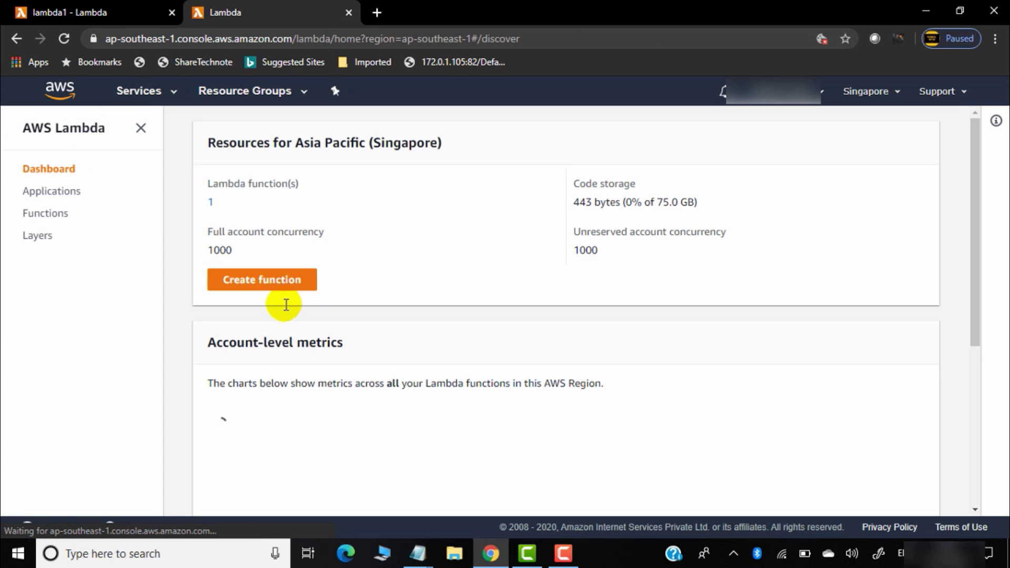
left_click(53, 221)
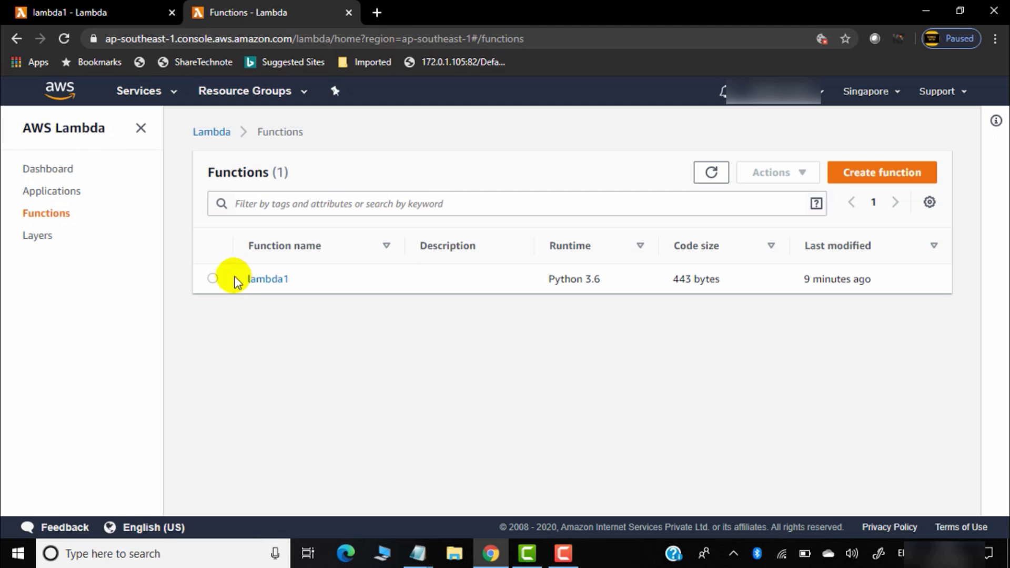
left_click(213, 279)
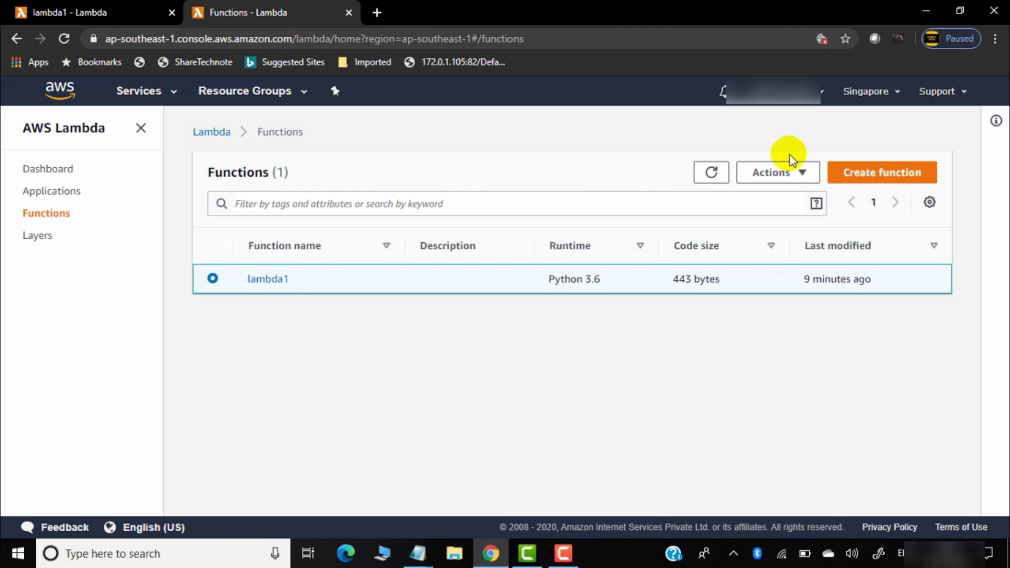
left_click(788, 175)
left_click(777, 240)
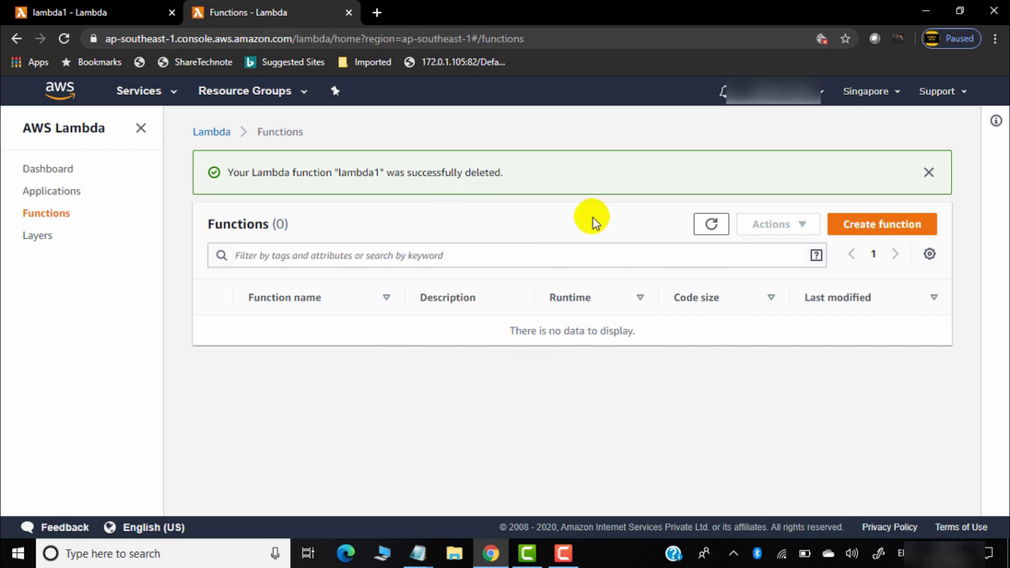
Switch to the IAM service and delete the lambda-for-dynamodb role from the roles list
left_click(171, 94)
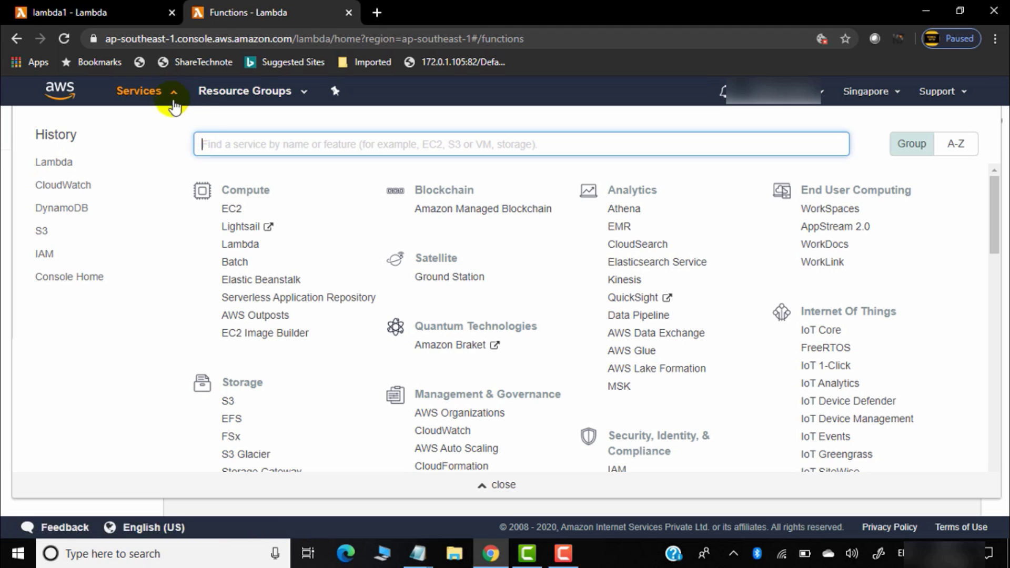
left_click(46, 255)
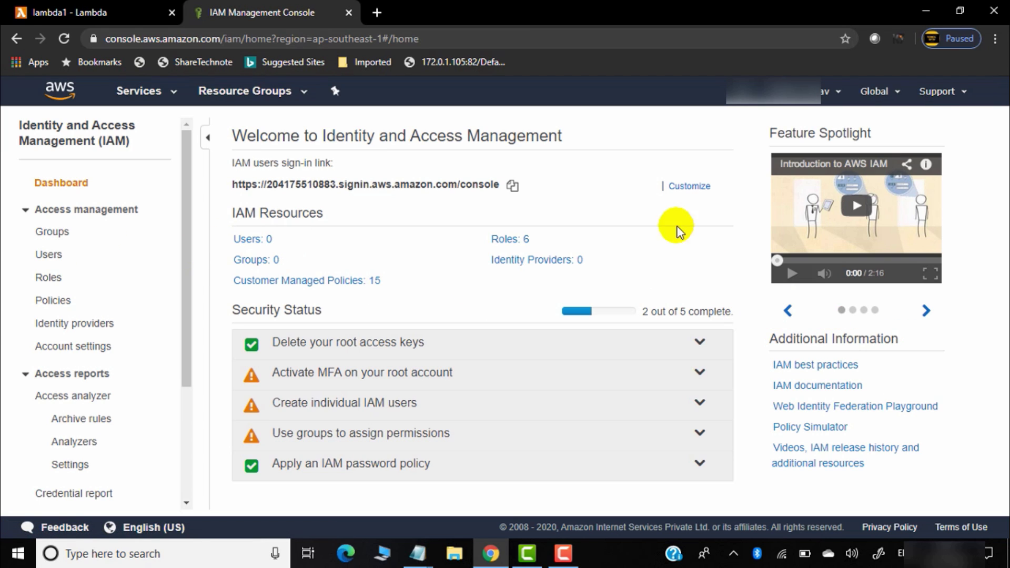
left_click(504, 239)
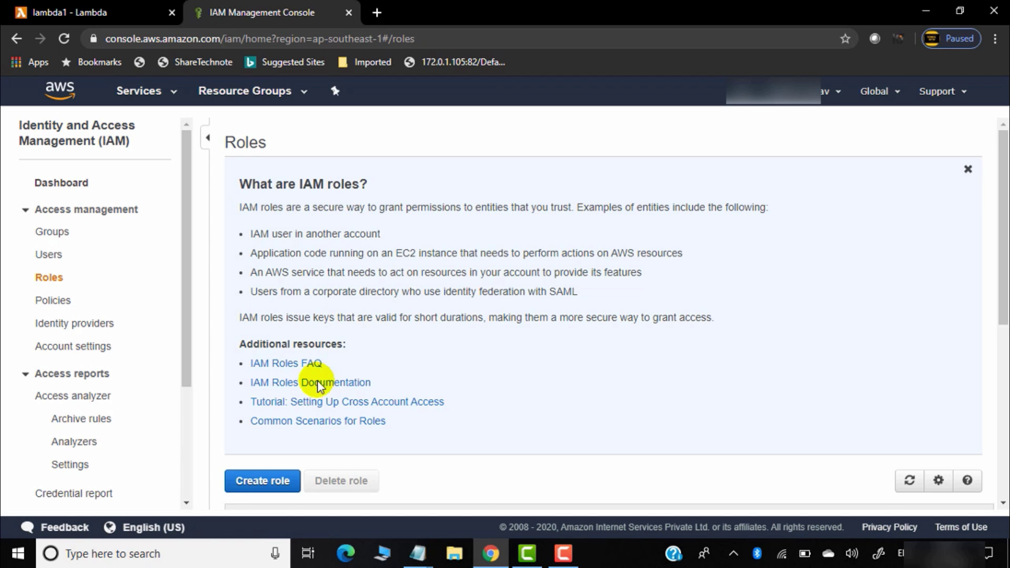
scroll(310, 384, "down", 7)
left_click(238, 362)
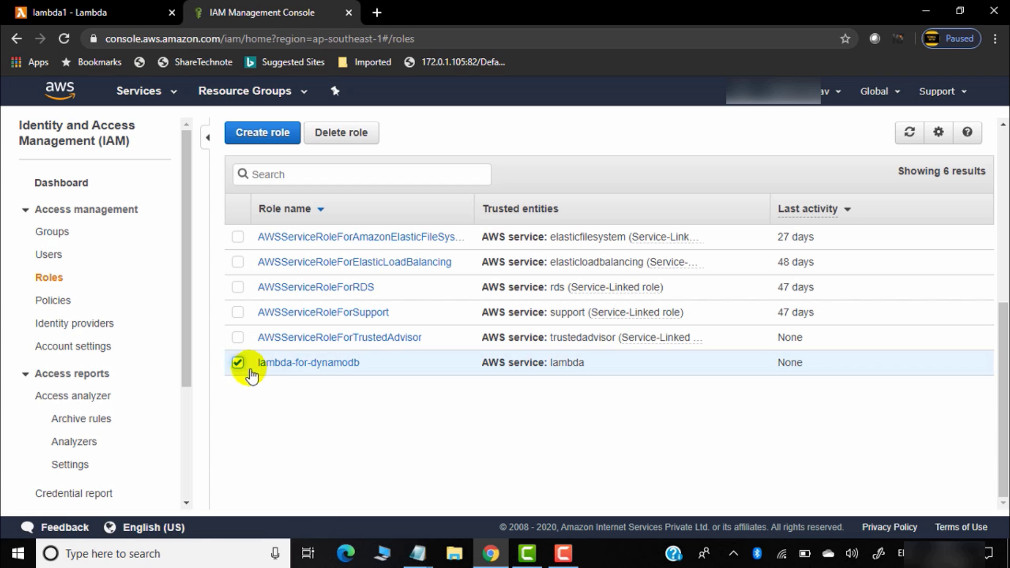
left_click(348, 133)
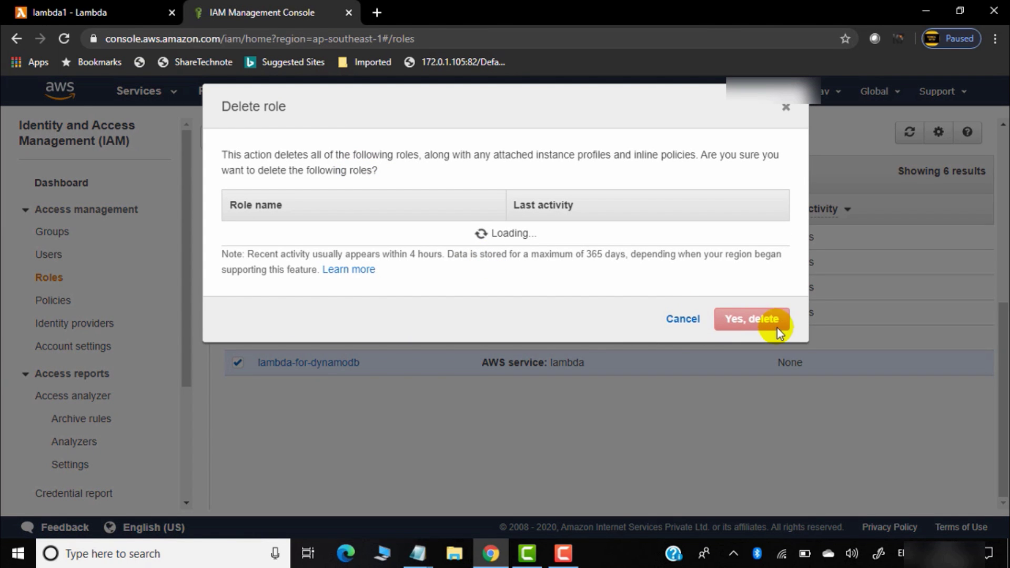
left_click(754, 324)
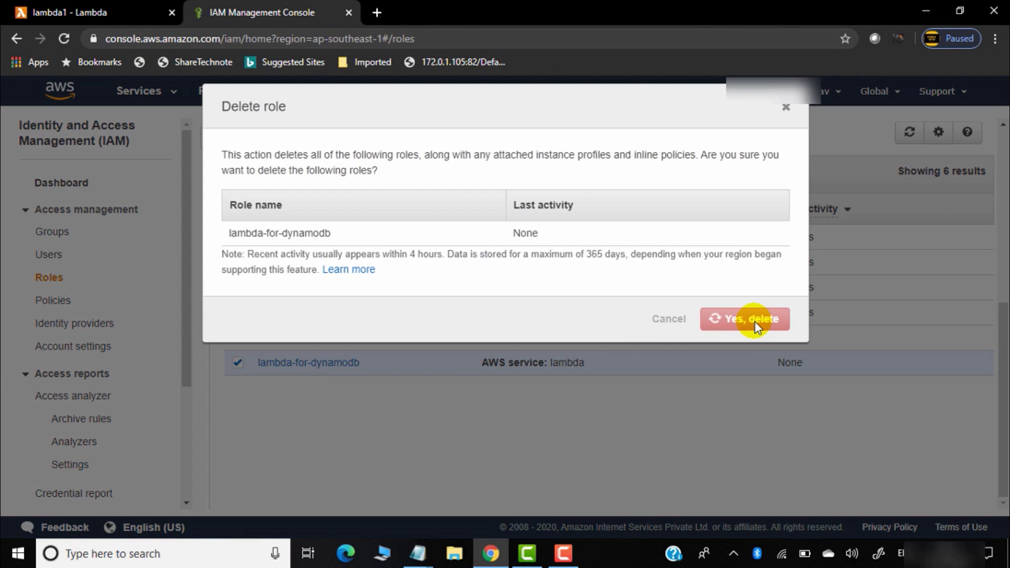